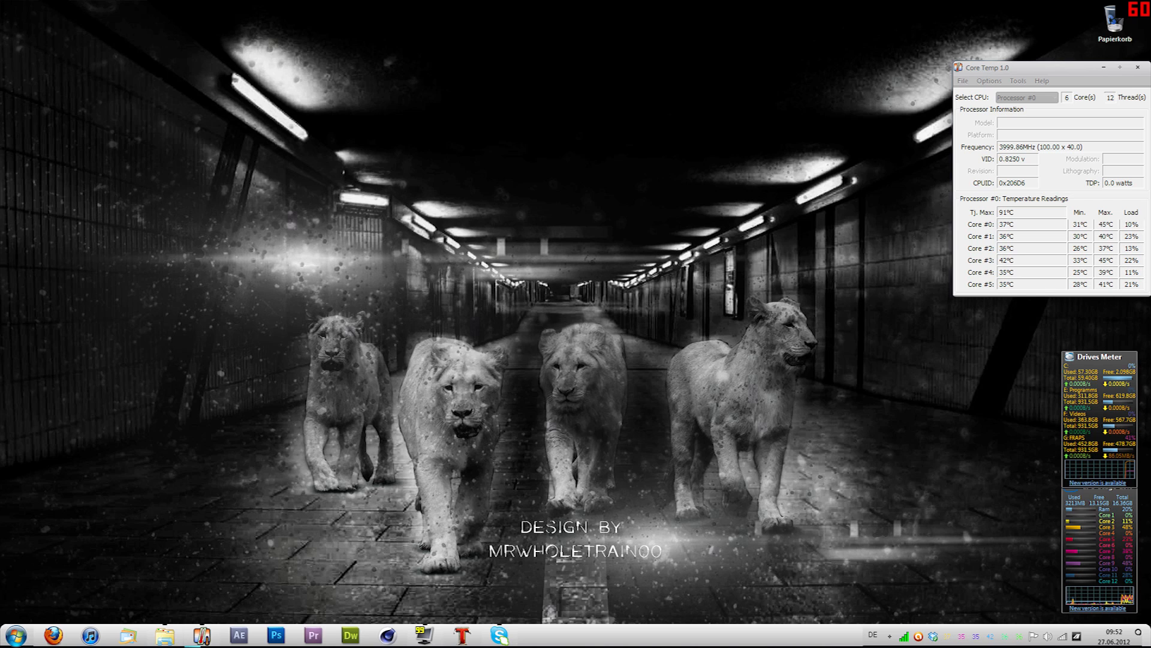
# Step: Open After Effects and create a 1920 x 1080 composition at 59.94 fps with a duration of about one minute
pyautogui.click(238, 635)
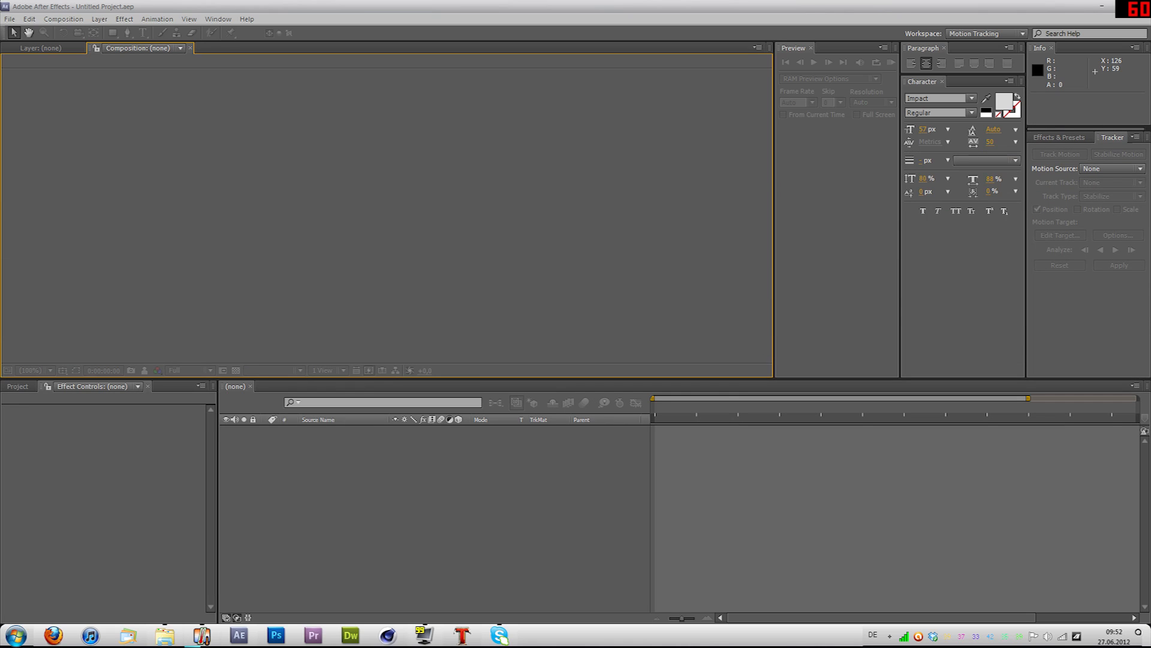
pyautogui.click(436, 498)
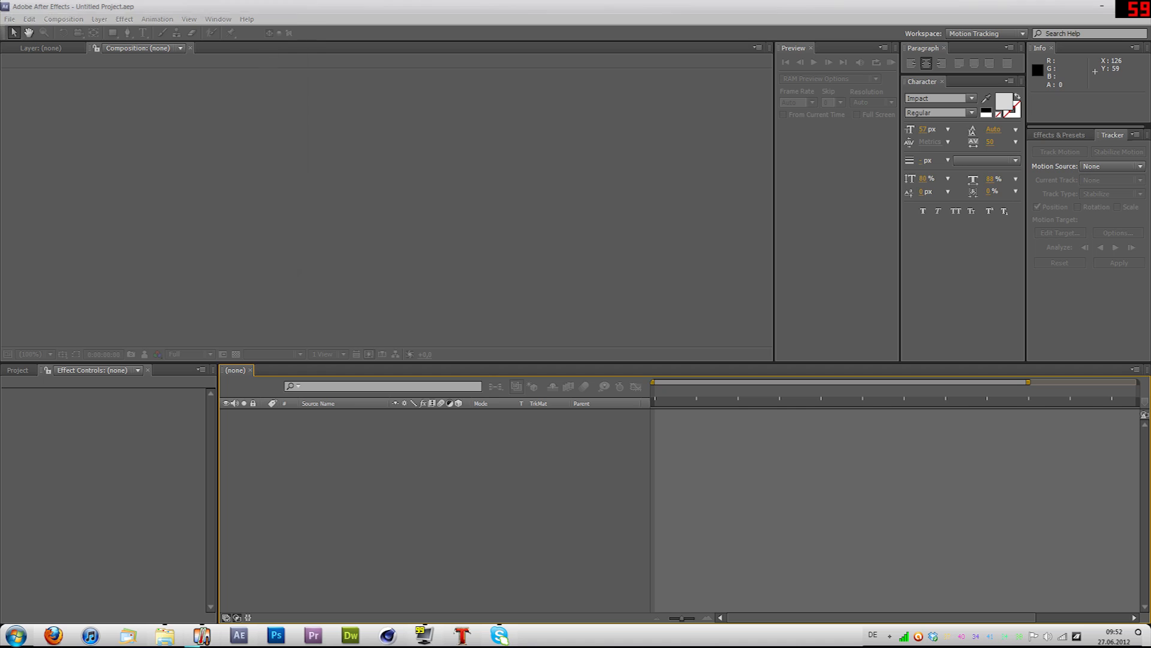
pyautogui.hotkey('ctrl', 'n')
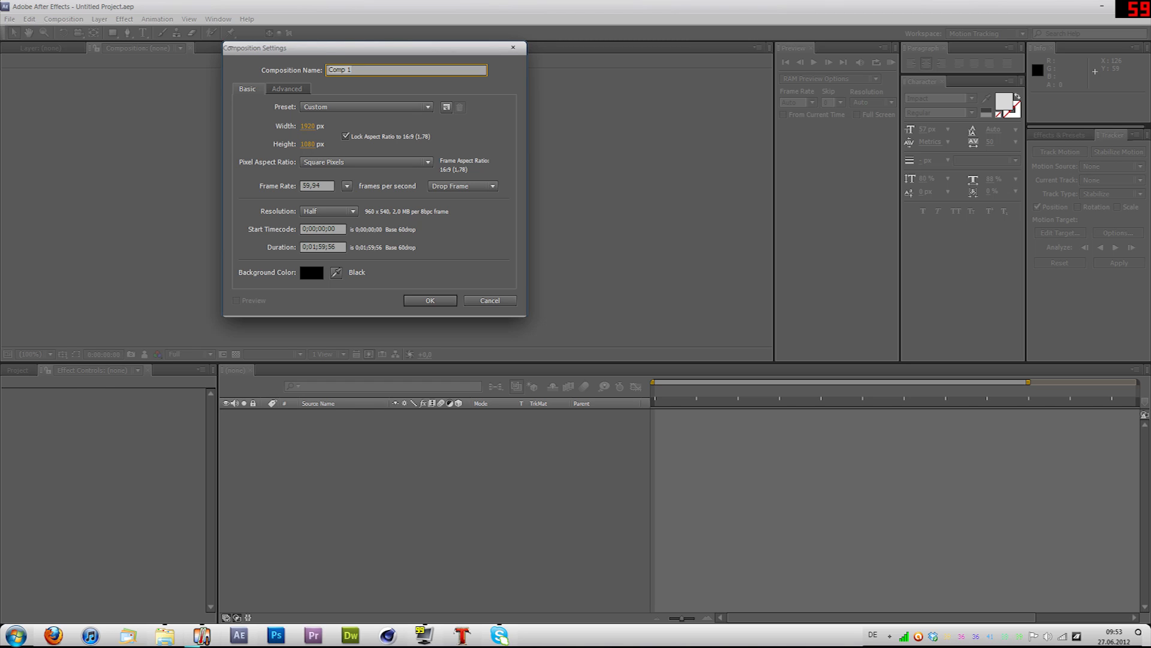
pyautogui.click(327, 247)
pyautogui.press('BackSpace')
pyautogui.press('BackSpace')
pyautogui.write('00')
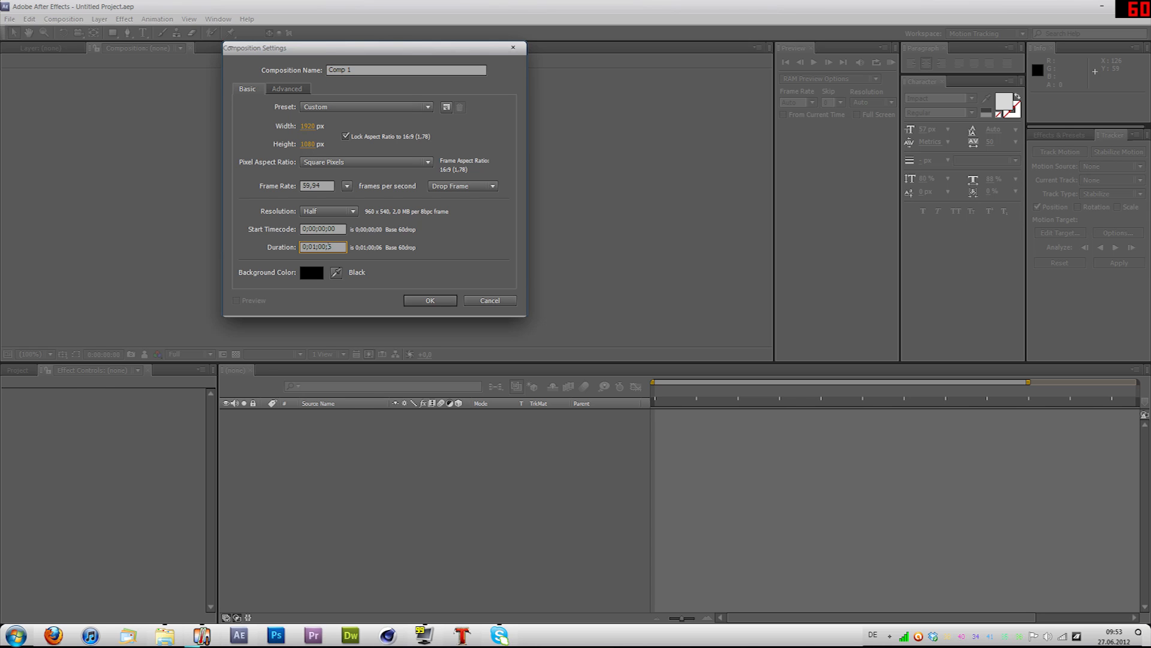
pyautogui.press('Return')
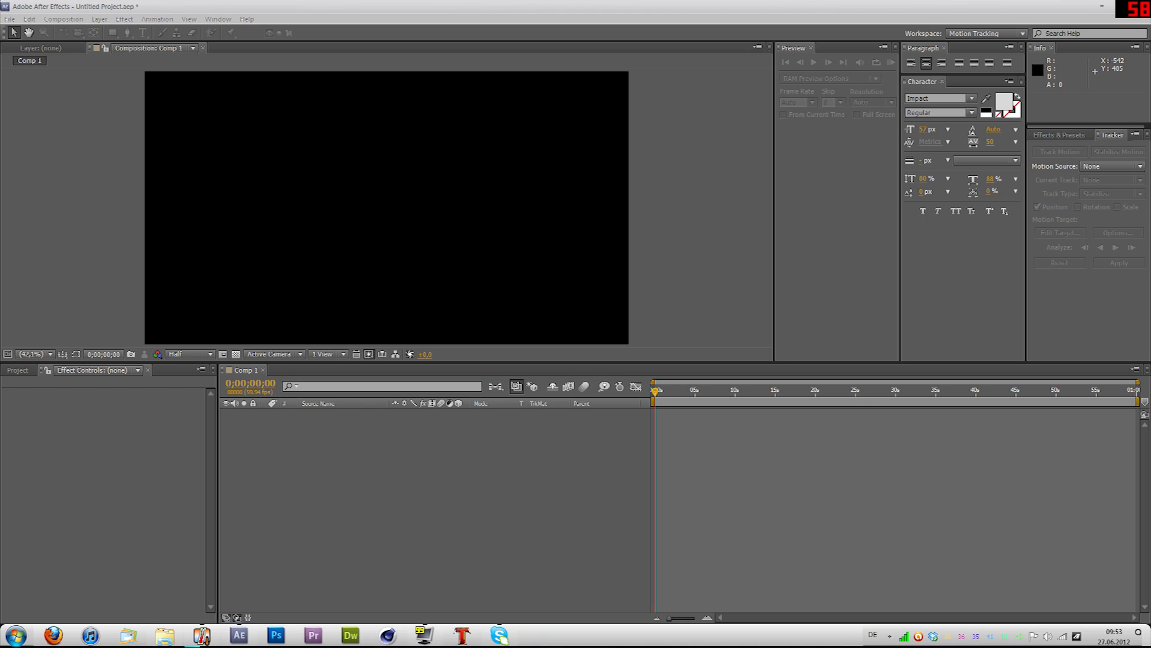
pyautogui.moveTo(0, 264); pyautogui.dragTo(106, 448)
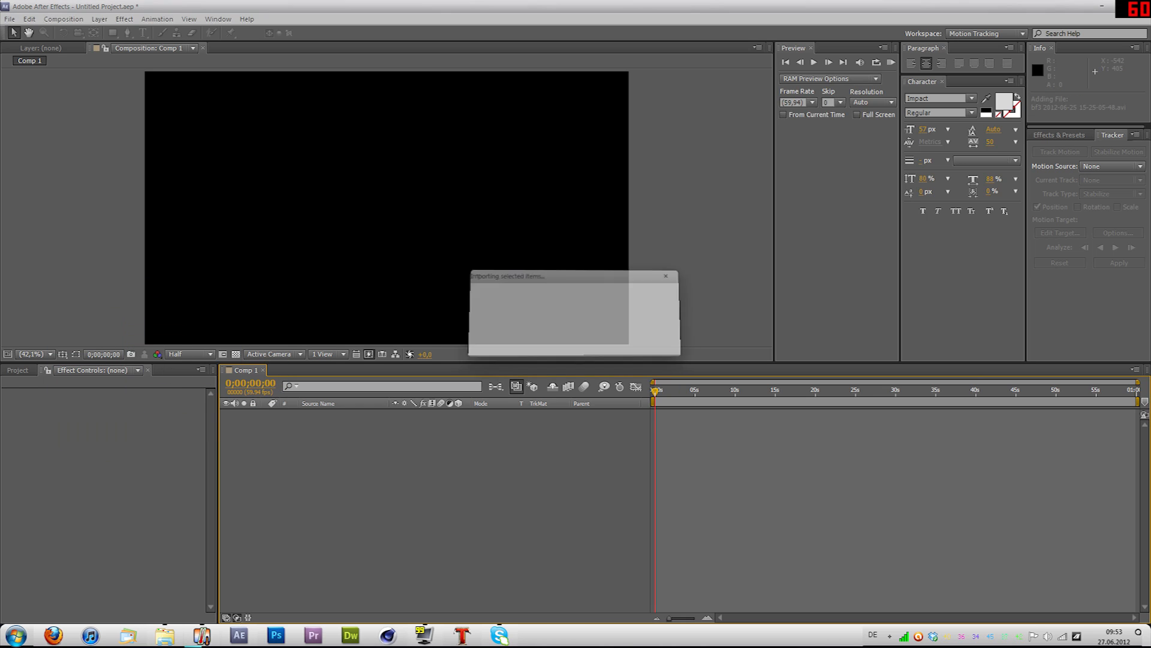
pyautogui.click(107, 540)
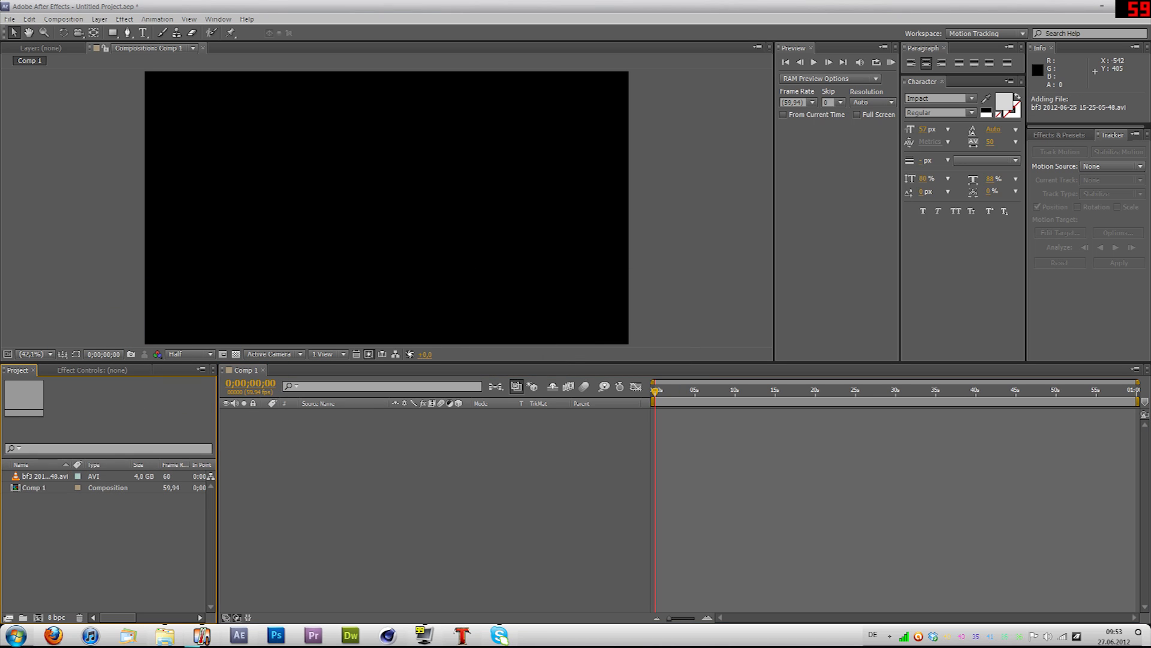
pyautogui.moveTo(42, 475); pyautogui.dragTo(436, 450)
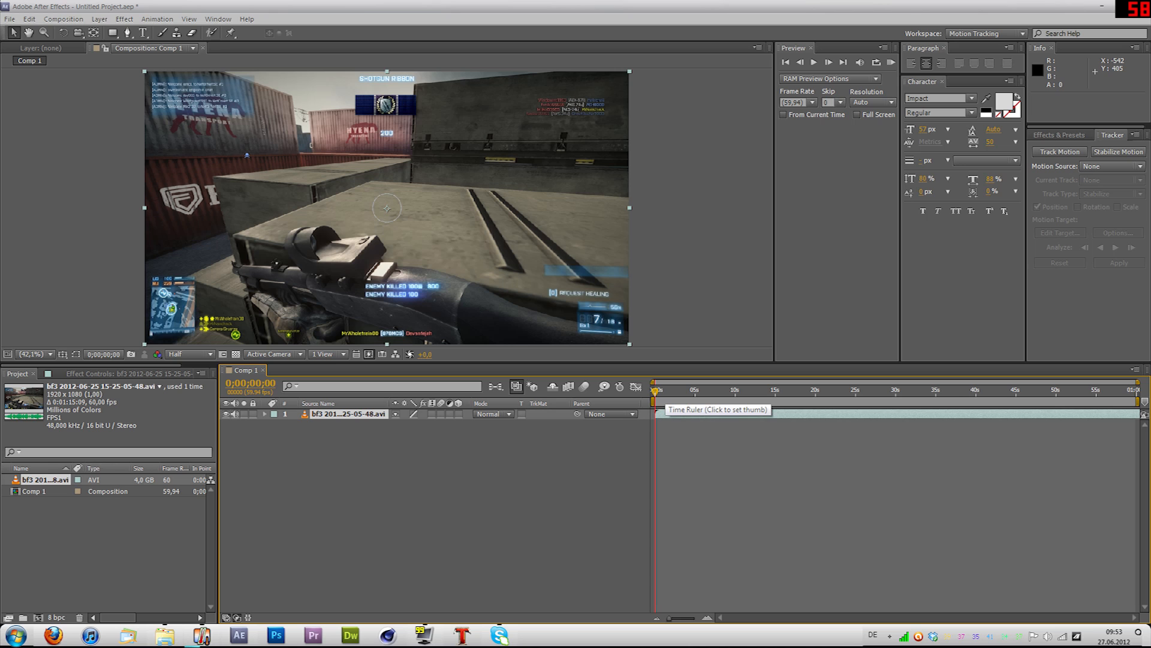
pyautogui.moveTo(539, 362); pyautogui.dragTo(539, 433)
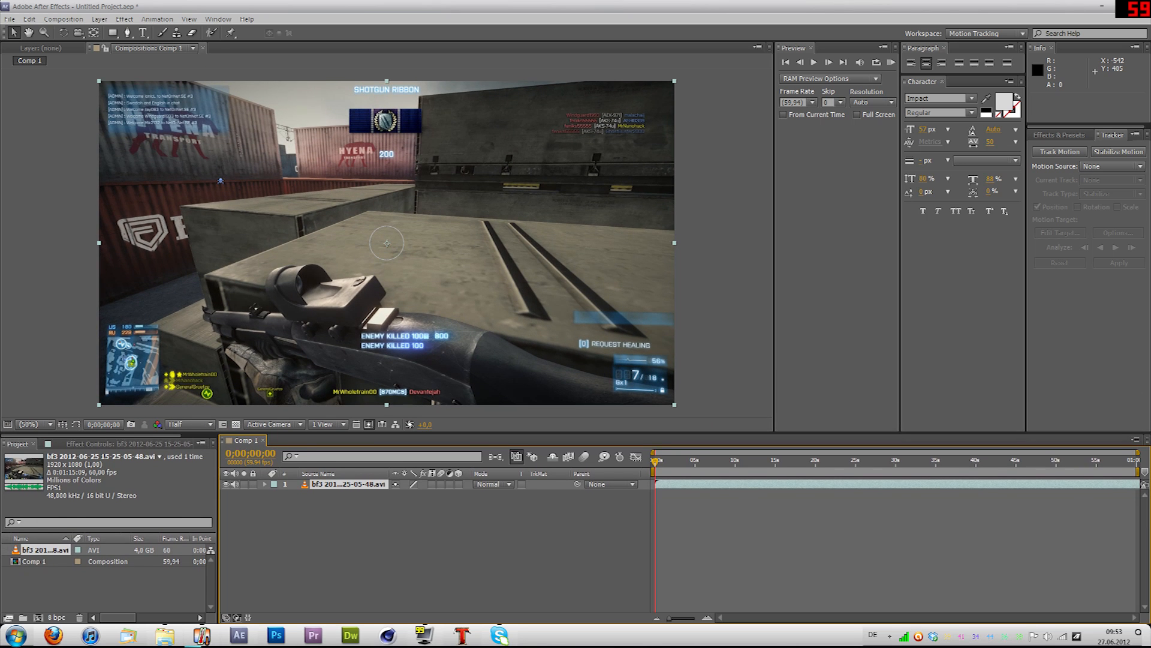
# Step: Split the gameplay clip layer at 0;00;03;17
pyautogui.moveTo(655, 462); pyautogui.dragTo(748, 462)
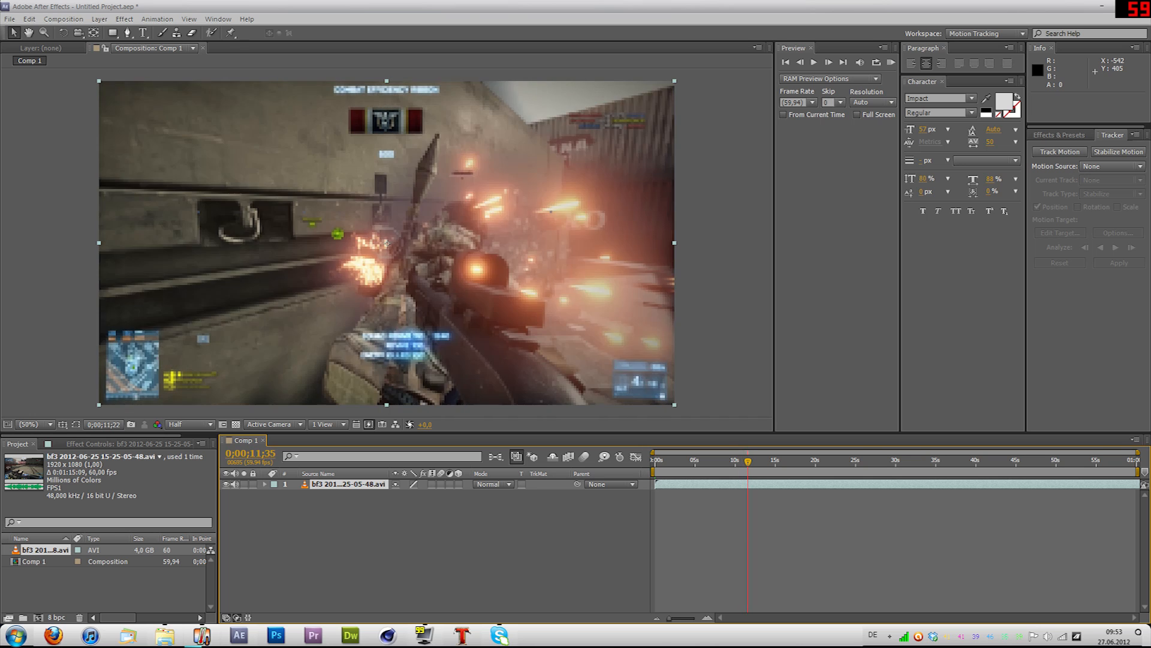
pyautogui.moveTo(749, 461); pyautogui.dragTo(681, 461)
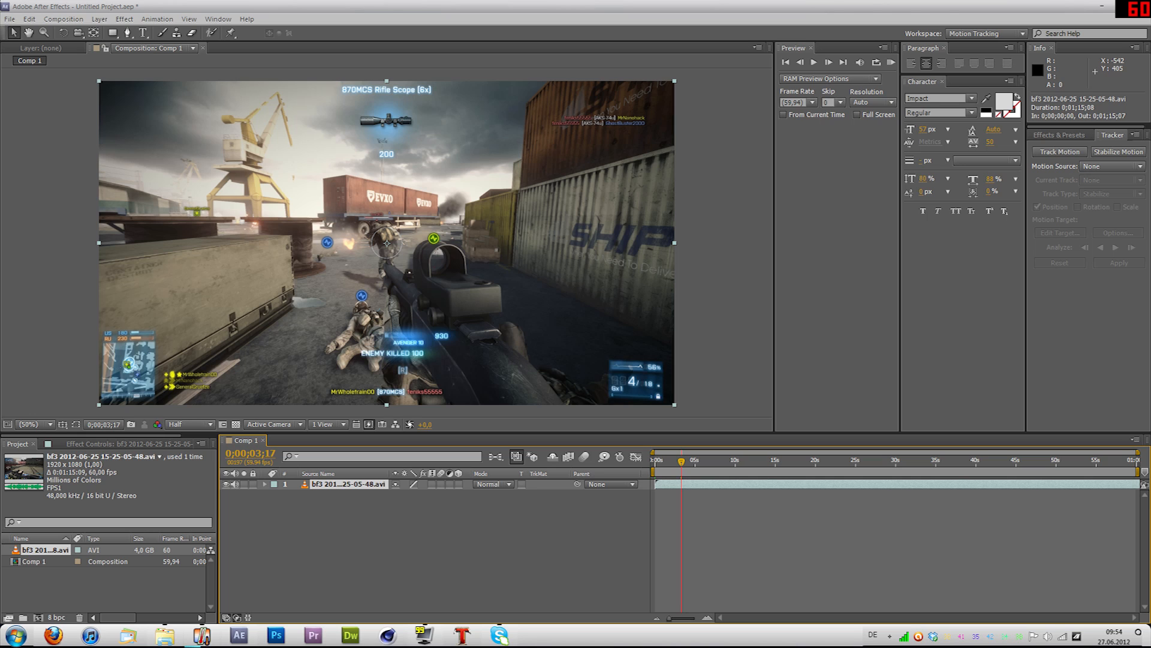
pyautogui.hotkey('ctrl', 'shift', 'd')
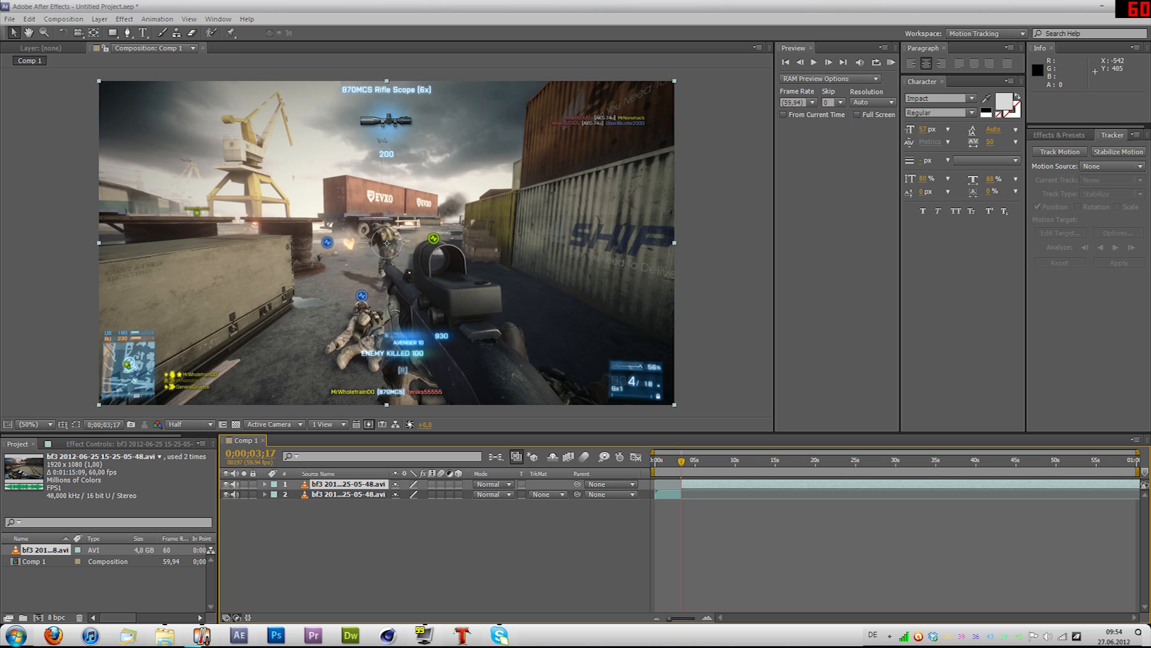
# Step: Delete the clip segment before the split and shift the remaining segment to the start of the composition
pyautogui.click(669, 495)
pyautogui.click(708, 484)
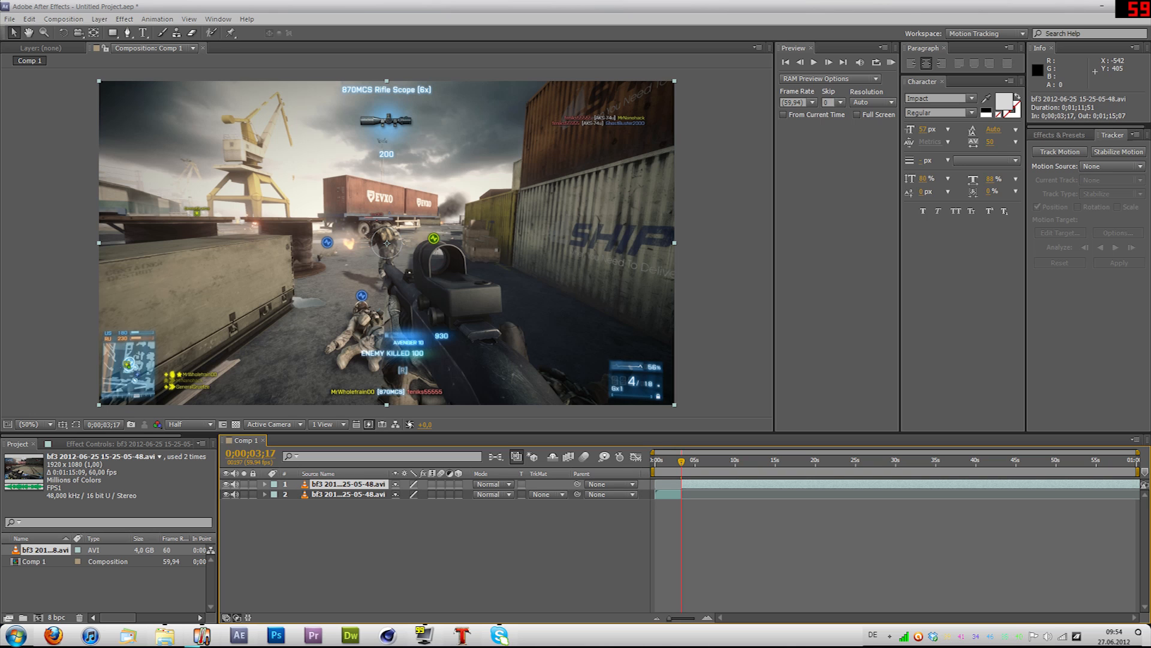
pyautogui.moveTo(681, 461); pyautogui.dragTo(713, 461)
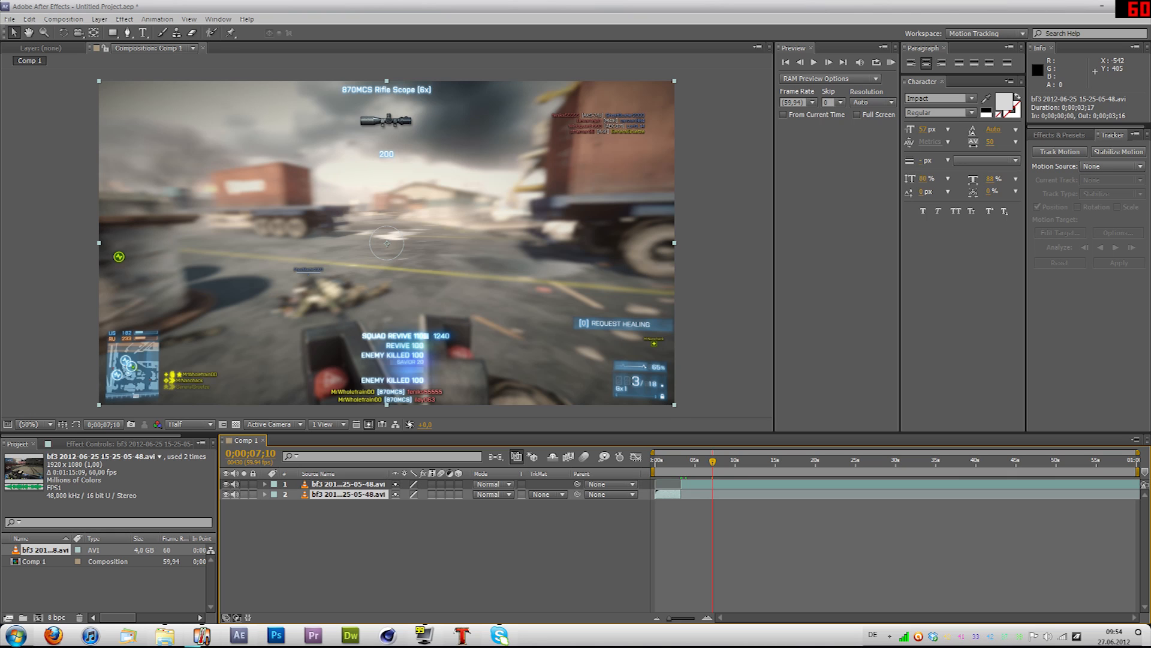
pyautogui.press('Delete')
pyautogui.click(743, 484)
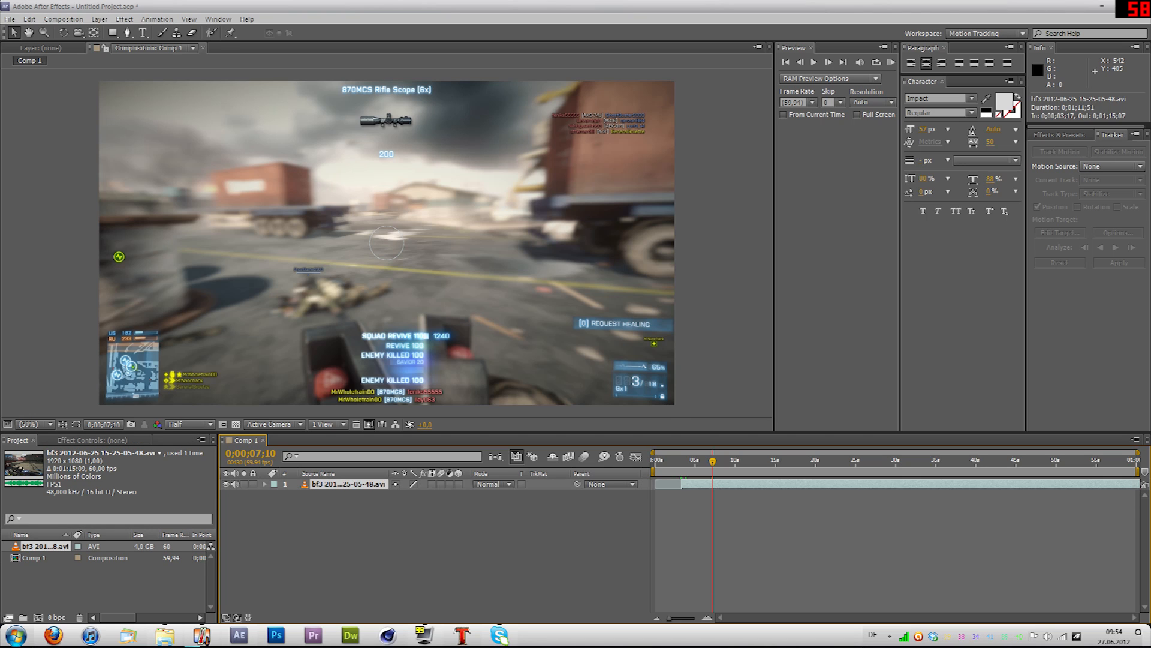
pyautogui.moveTo(744, 484); pyautogui.dragTo(717, 484)
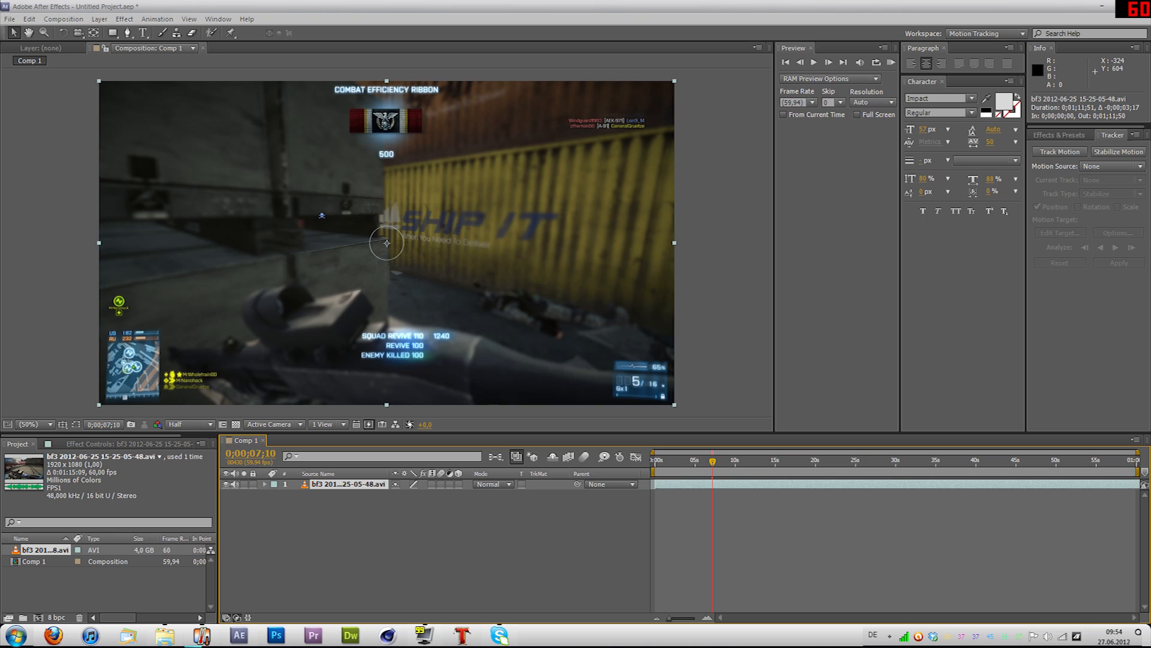
# Step: Mute the clip layer's audio and apply the RE:Vision Twixtor effect to the layer
pyautogui.click(235, 484)
pyautogui.click(129, 443)
pyautogui.rightClick(368, 484)
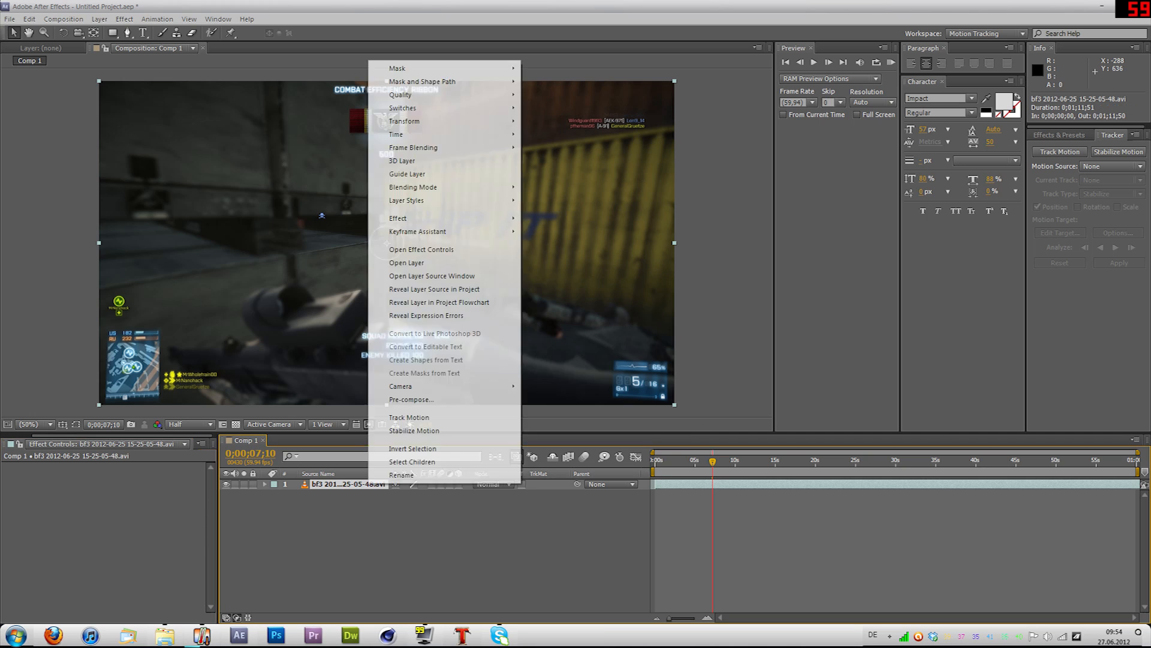
pyautogui.moveTo(419, 218)
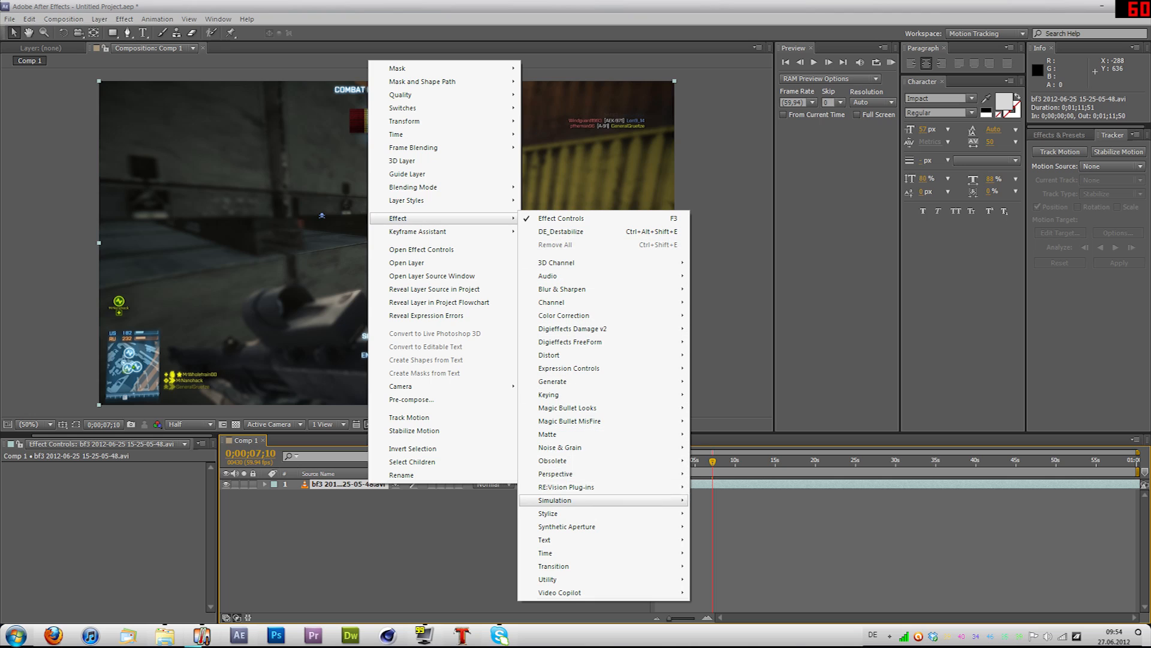
pyautogui.moveTo(567, 487)
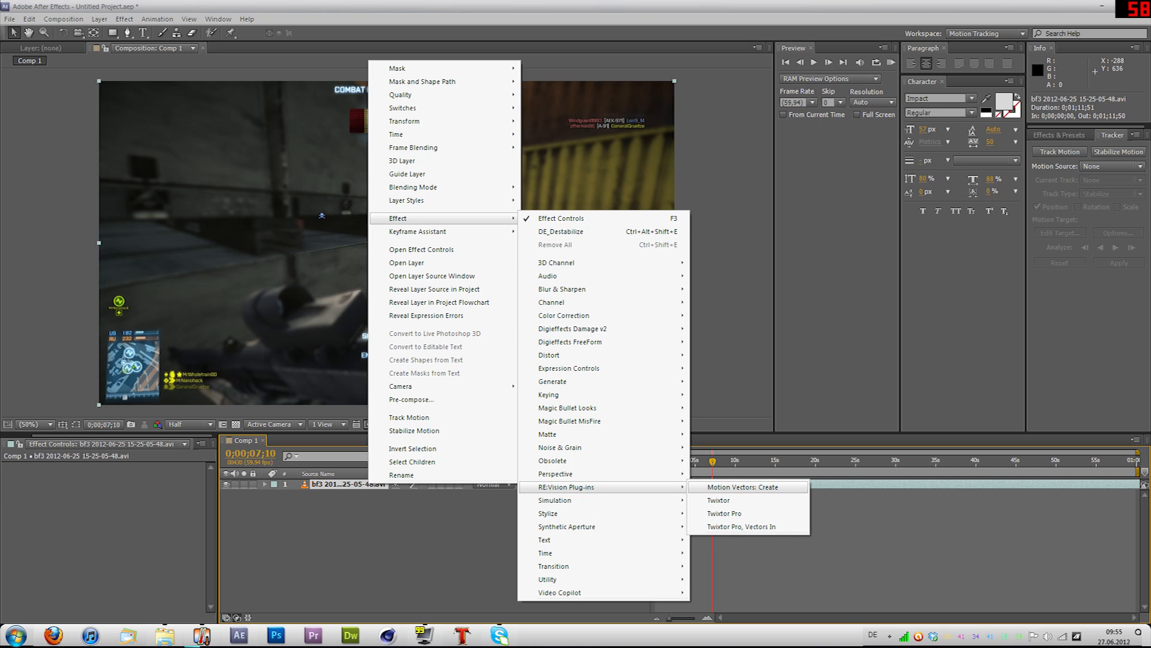
pyautogui.click(718, 500)
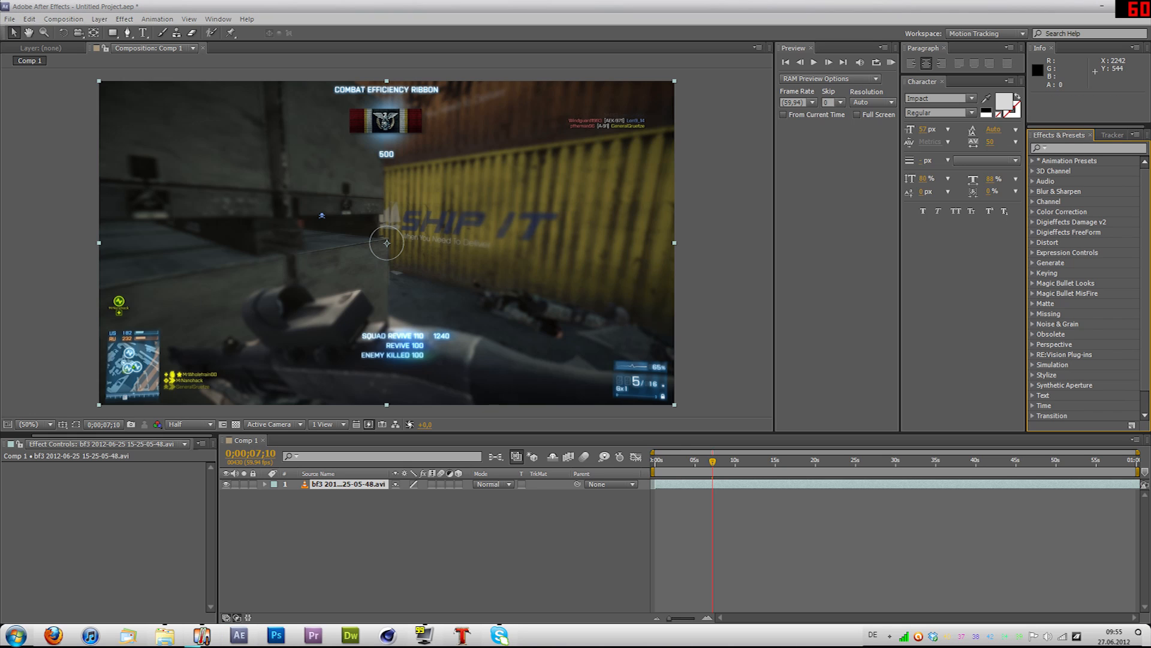
pyautogui.scroll(-2, 1086, 288)
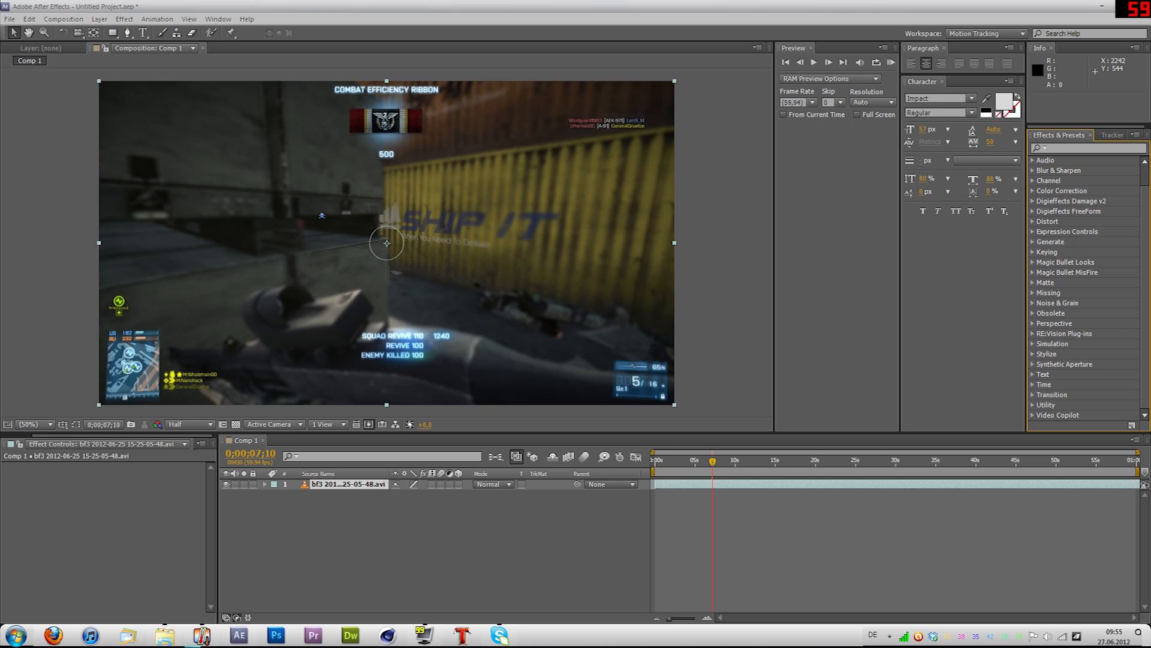
pyautogui.click(1033, 334)
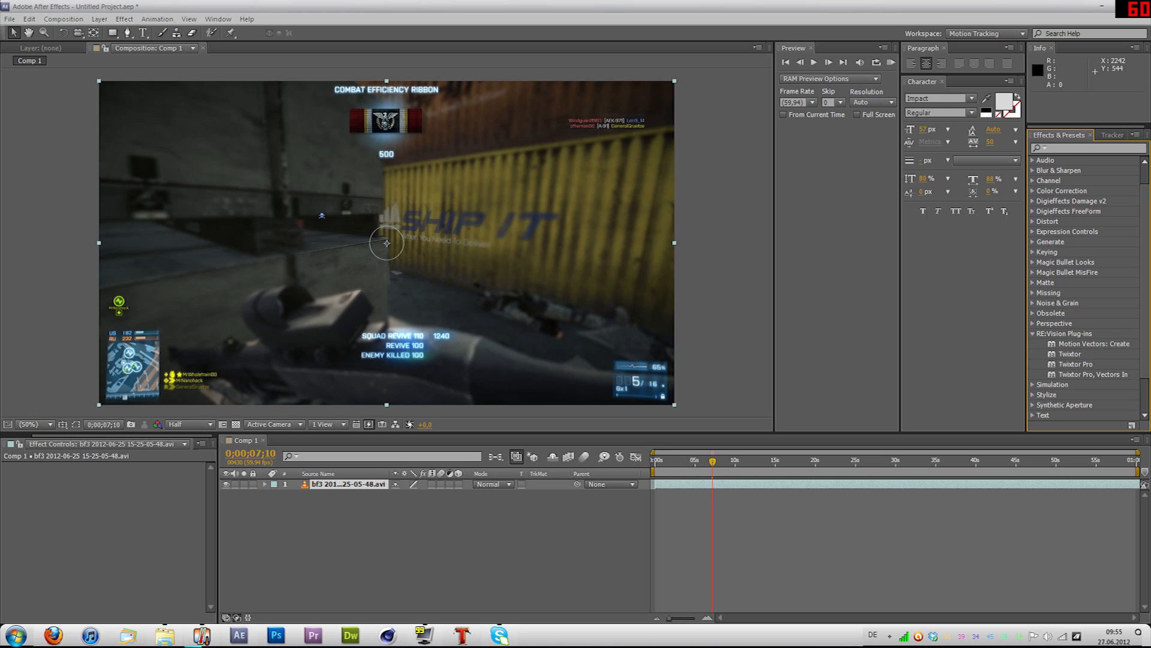
pyautogui.moveTo(1070, 354); pyautogui.dragTo(348, 485)
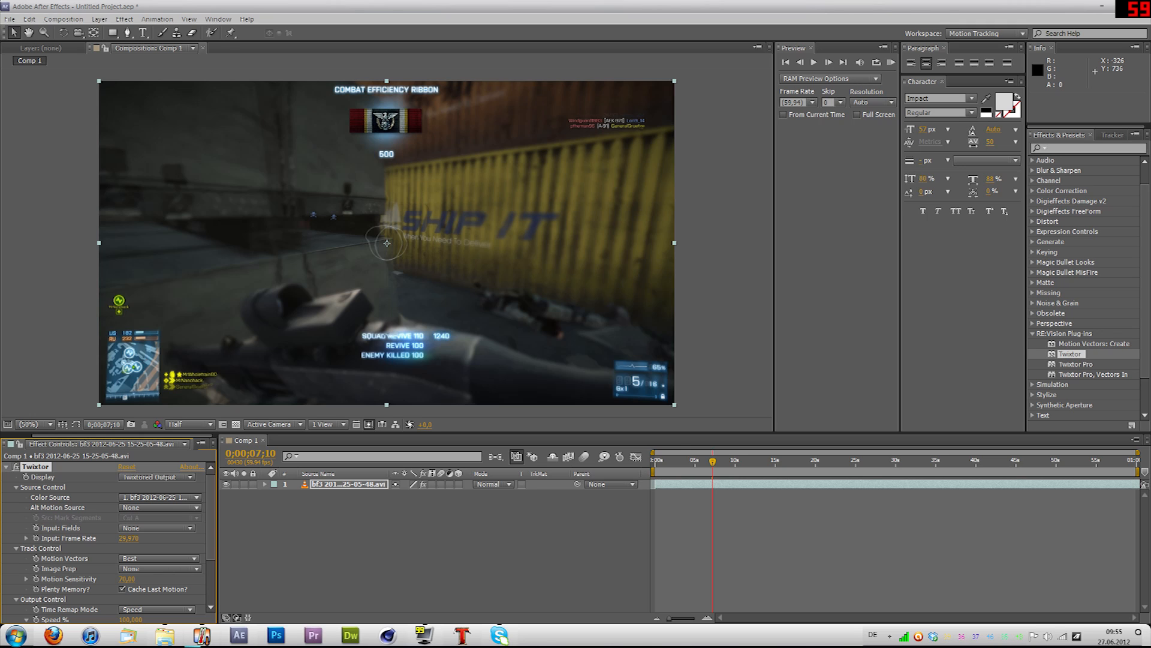
pyautogui.scroll(-3, 108, 541)
pyautogui.scroll(3, 108, 542)
pyautogui.scroll(-3, 108, 542)
pyautogui.scroll(3, 108, 541)
pyautogui.click(159, 507)
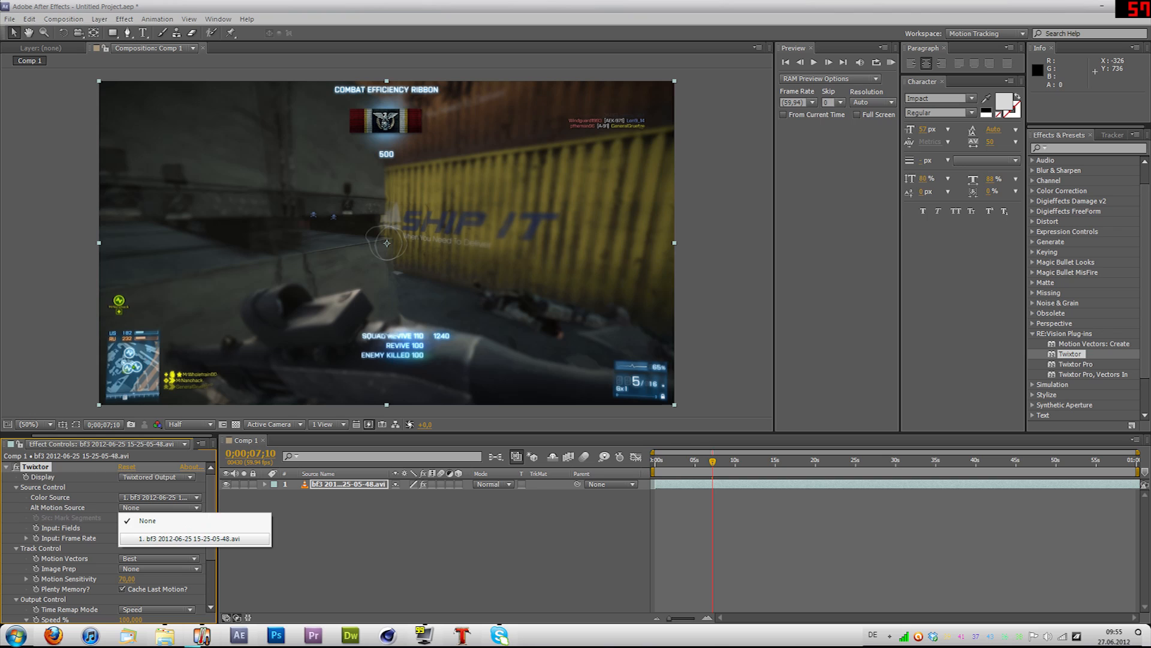
pyautogui.click(195, 538)
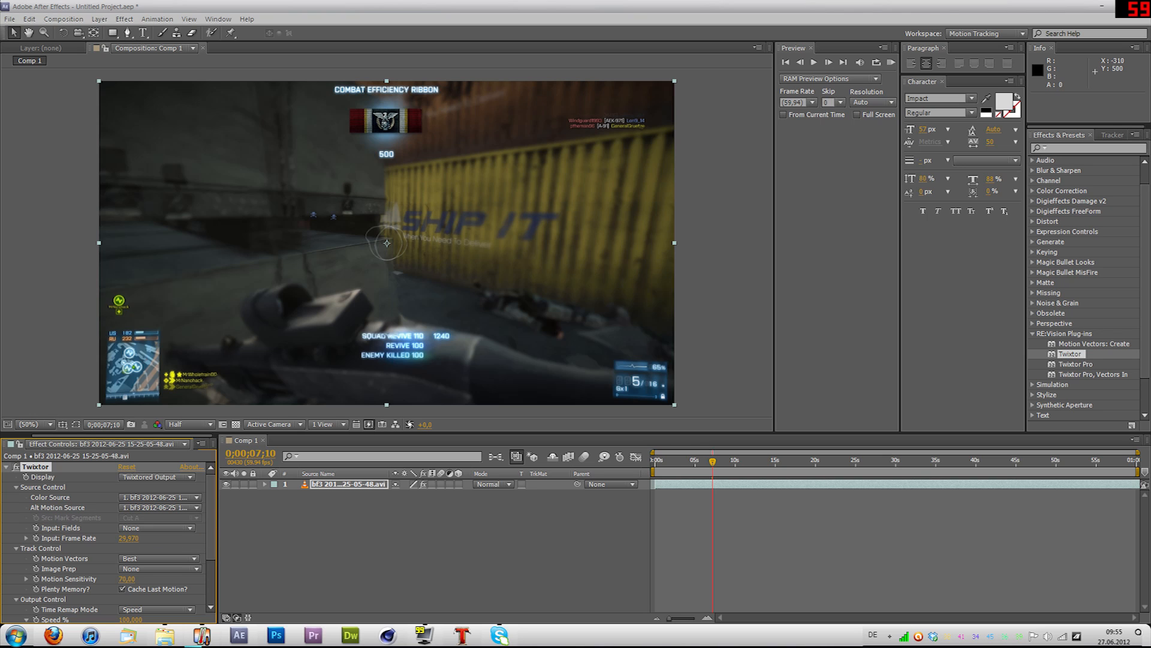
# Step: Try an input frame rate of 59.94 in Twixtor and set it back to 29.97 for comparison
pyautogui.click(157, 528)
pyautogui.click(128, 538)
pyautogui.write('59,94')
pyautogui.press('Return')
pyautogui.click(128, 538)
pyautogui.write('29')
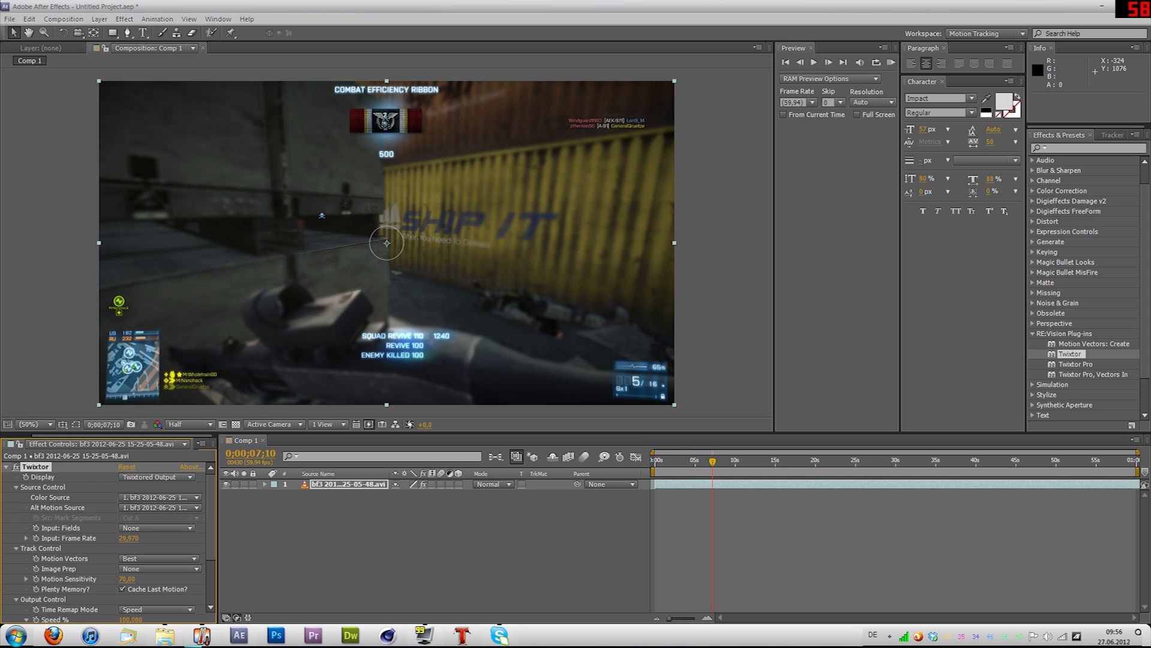
# Step: Set Twixtor's input frame rate to 59.94
pyautogui.write('59')
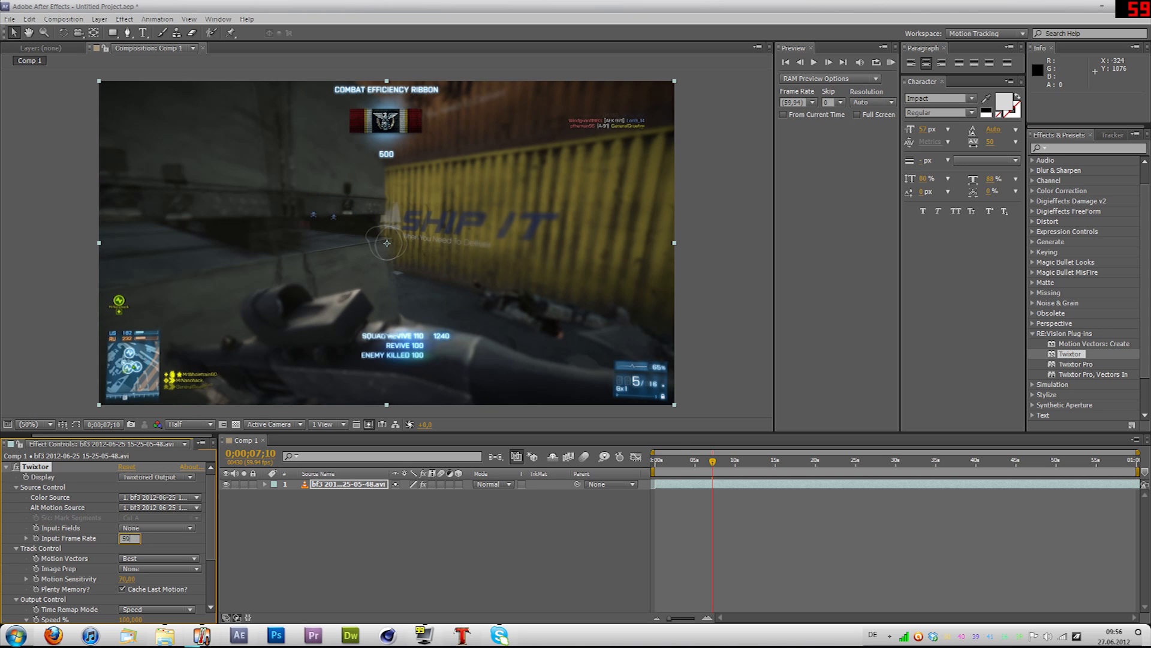
pyautogui.write(',94')
pyautogui.press('Return')
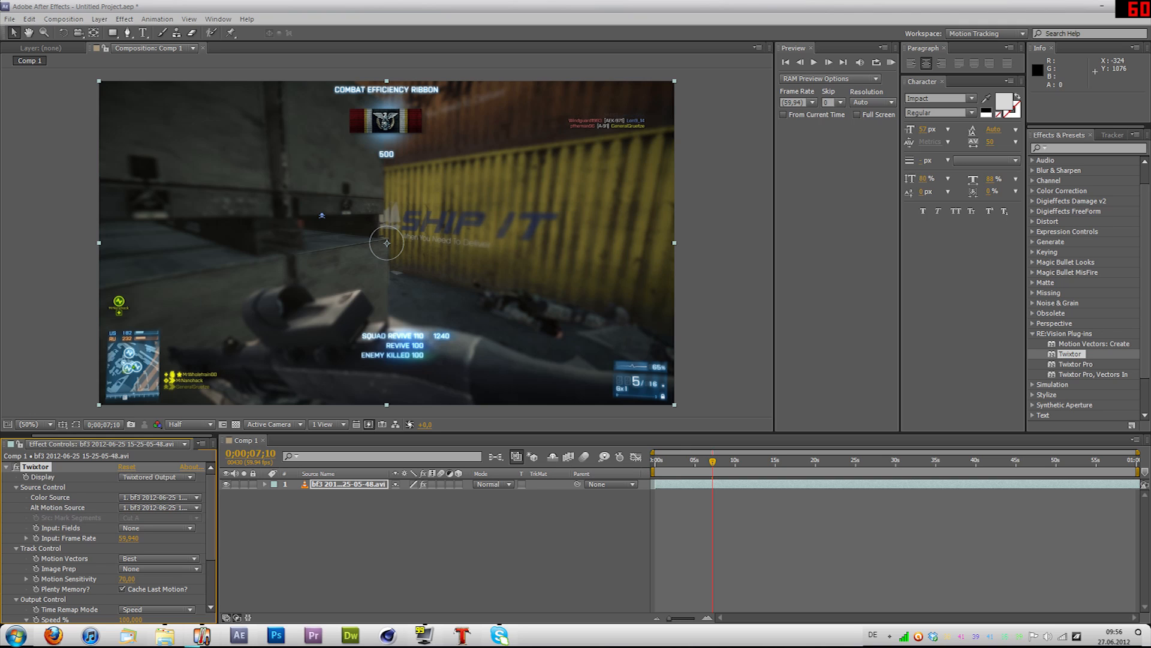
# Step: Set Twixtor's Image Prep option to Contrast/Edge Enhance
pyautogui.scroll(-2, 105, 540)
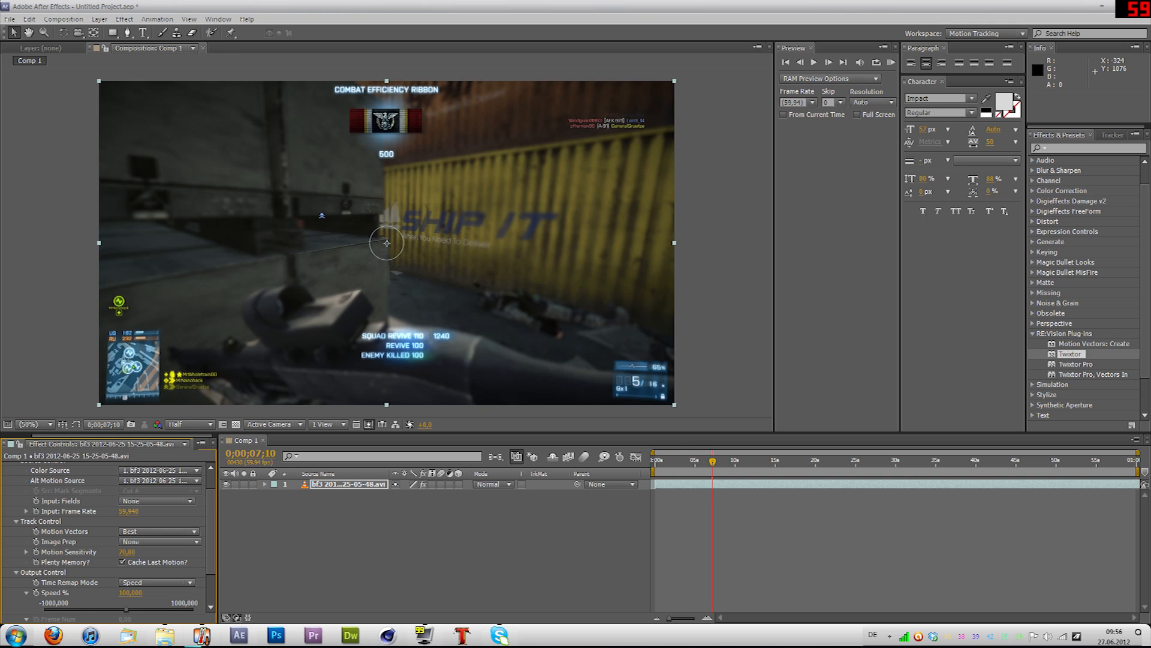
pyautogui.scroll(-3, 118, 542)
pyautogui.click(159, 493)
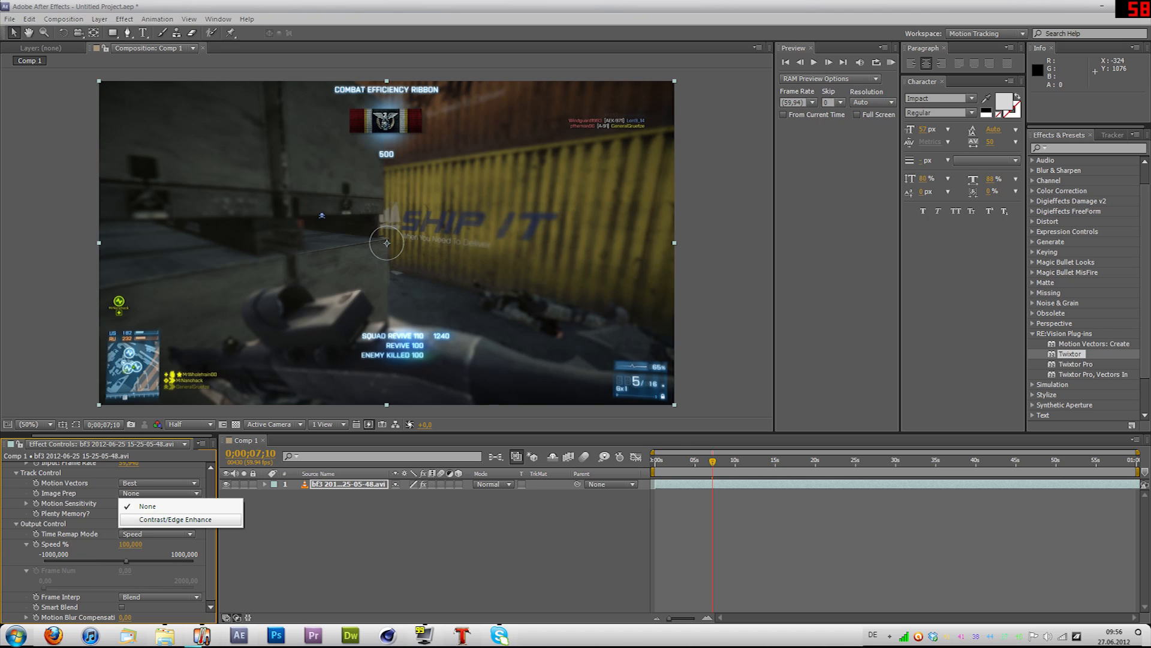
pyautogui.click(175, 519)
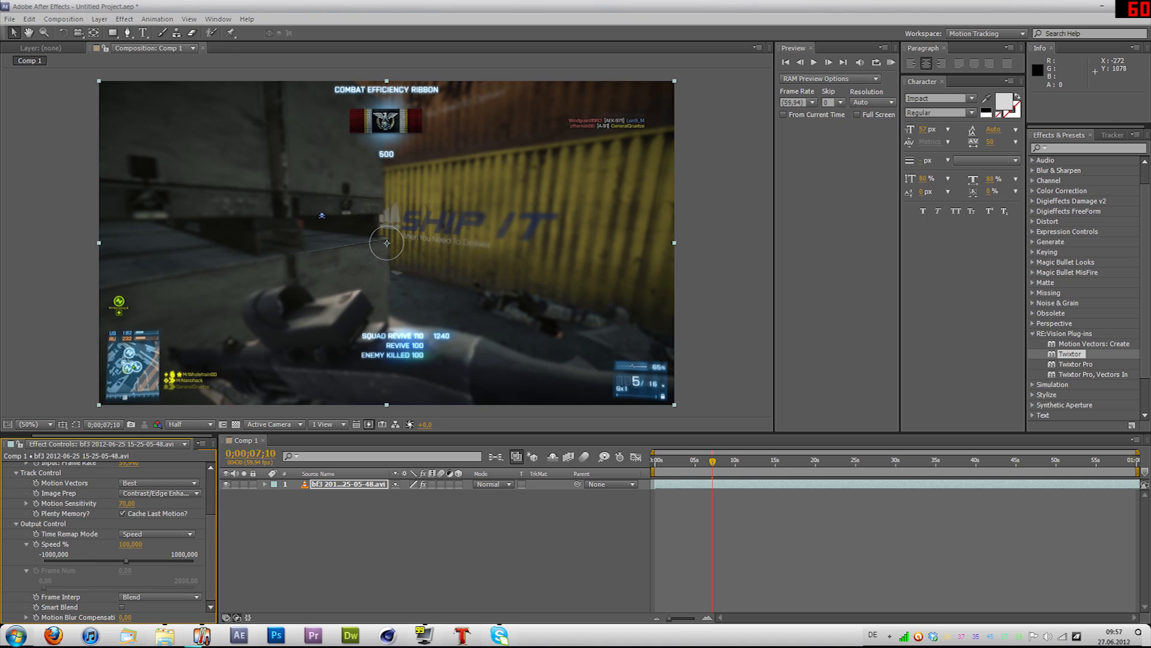
# Step: Try the Frame Number time remap mode in Twixtor and return it to Speed
pyautogui.click(157, 533)
pyautogui.click(157, 561)
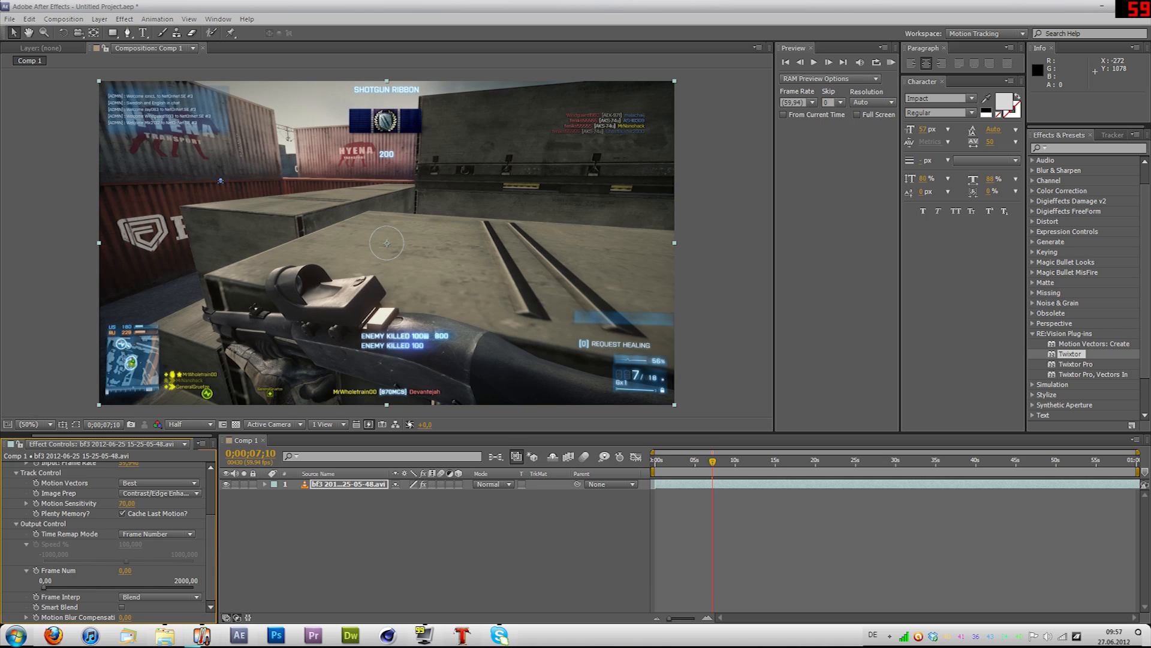
pyautogui.click(157, 534)
pyautogui.click(150, 545)
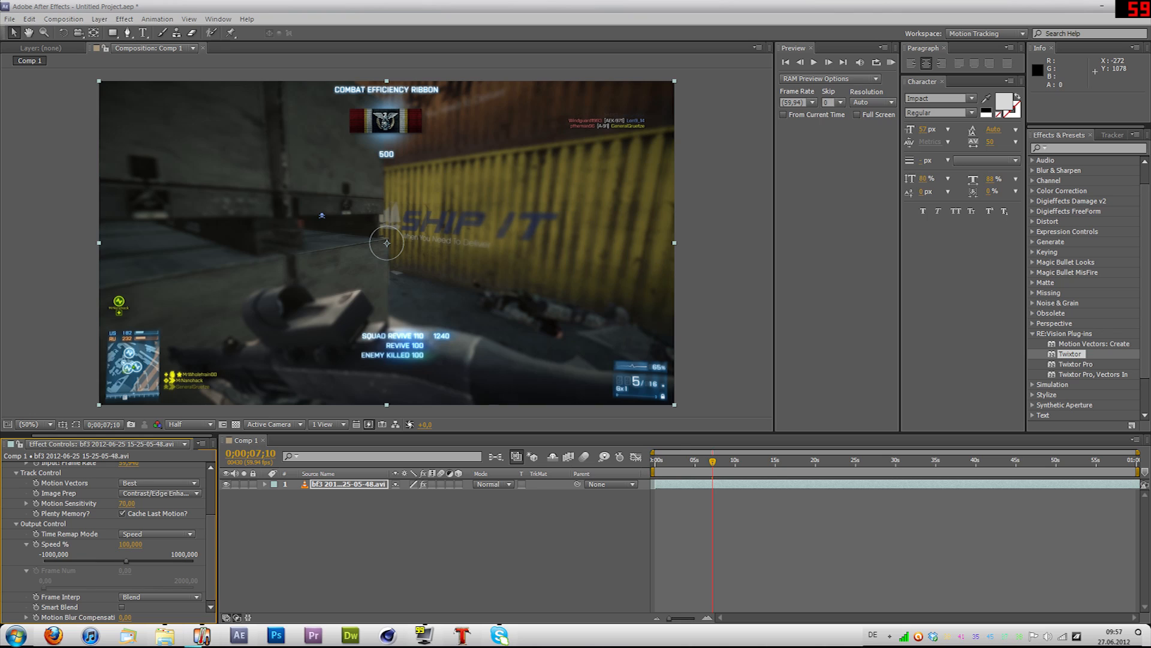
# Step: Try Motion Weighted Blend as Twixtor's frame interpolation and return it to Blend
pyautogui.click(159, 596)
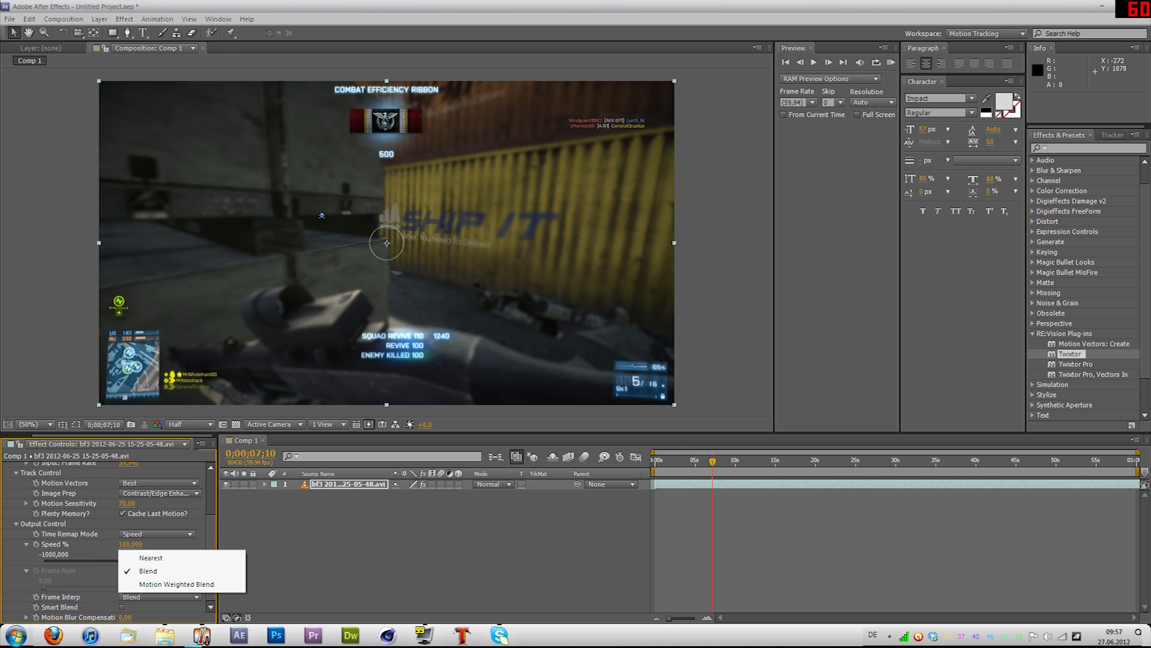
pyautogui.click(177, 584)
pyautogui.click(160, 597)
pyautogui.click(143, 571)
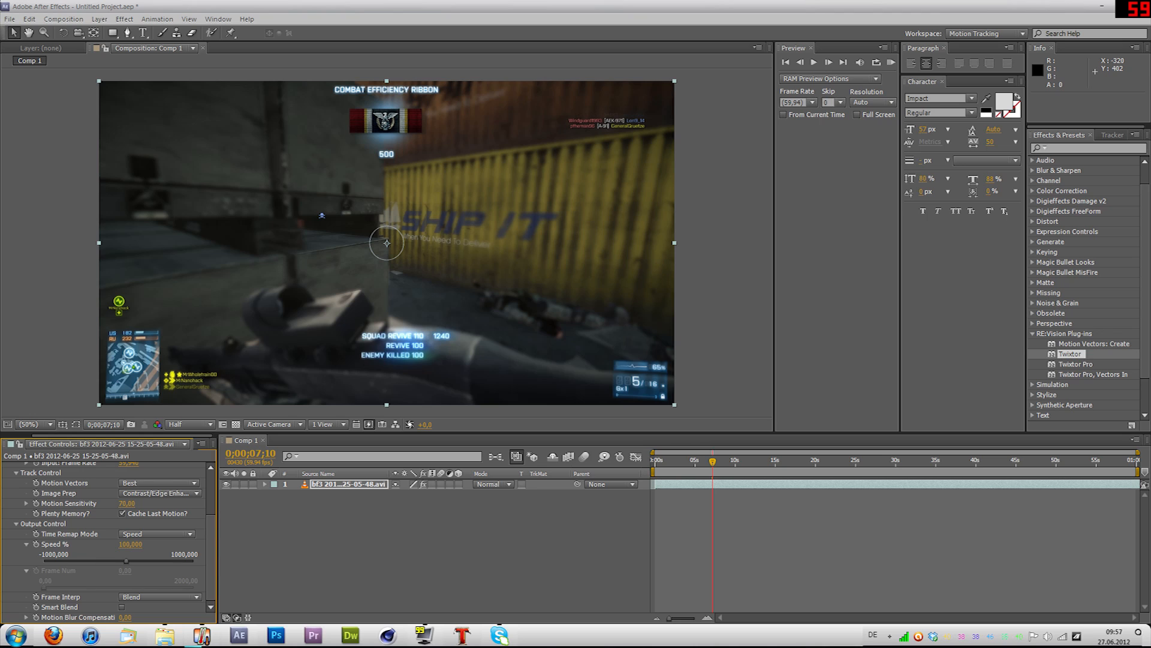
# Step: Try a different Motion Blur Compensation value in Twixtor and return it to 0
pyautogui.click(349, 484)
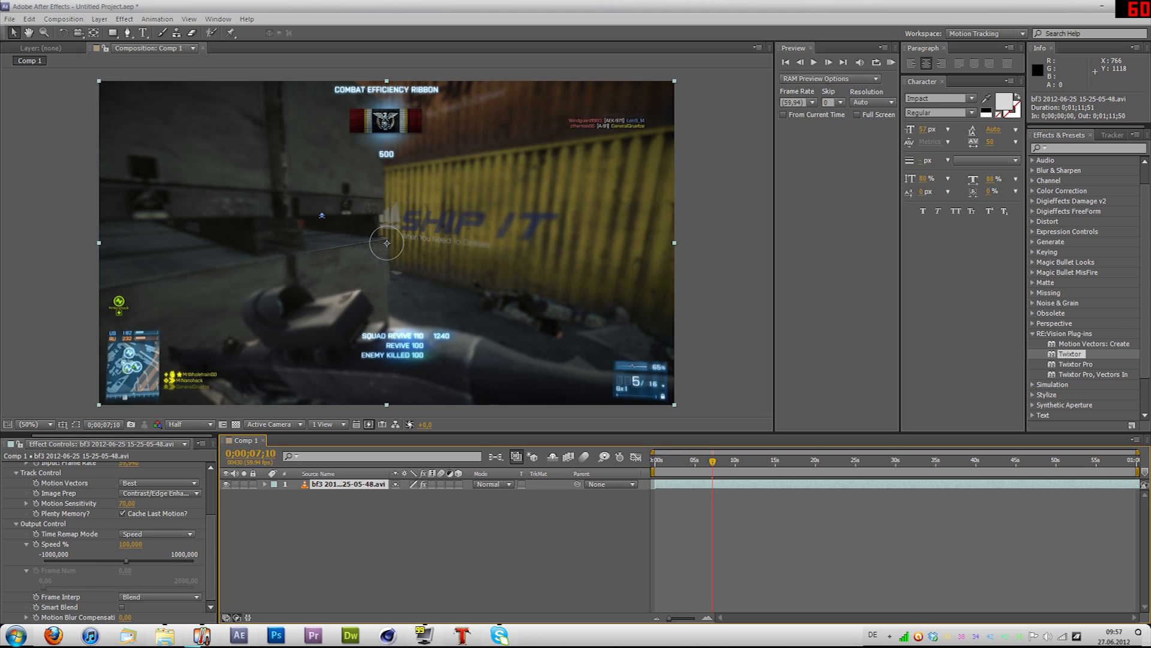
pyautogui.moveTo(124, 617); pyautogui.dragTo(70, 617)
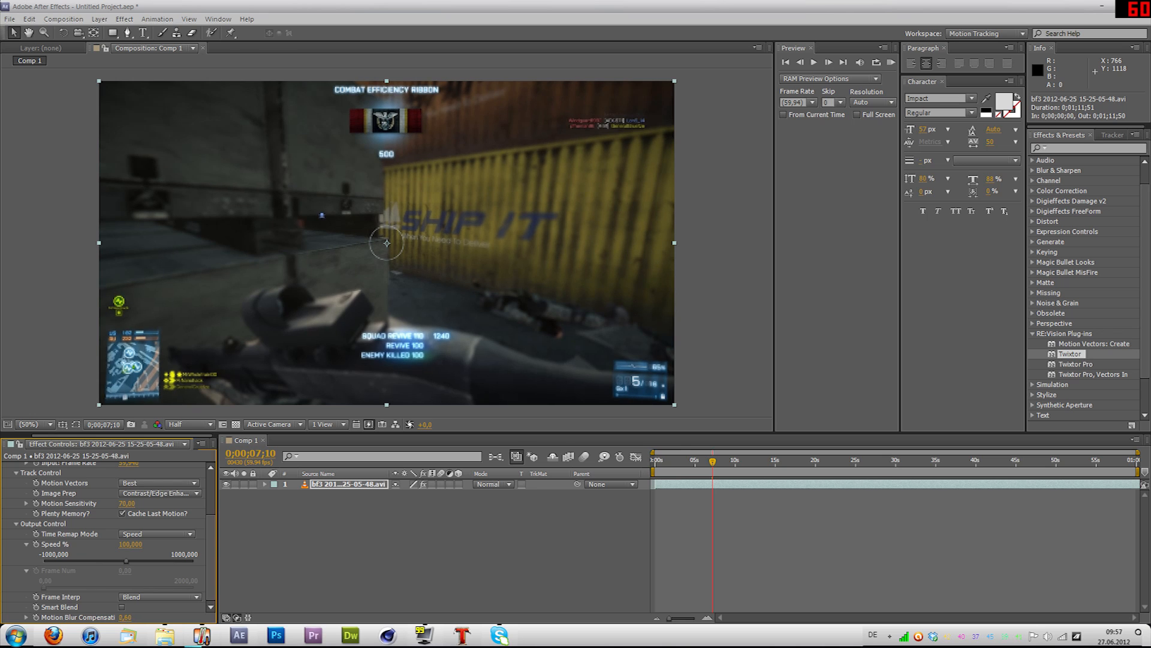
pyautogui.click(436, 552)
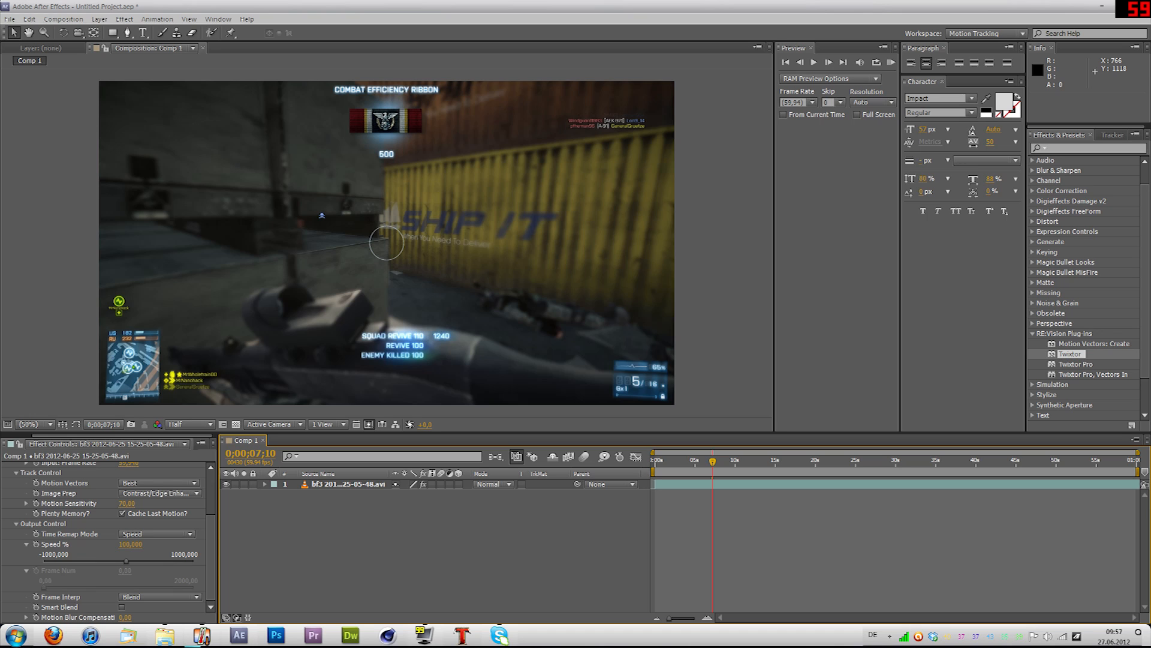
# Step: Reveal the clip's Twixtor properties in the timeline and expand its Output Control settings
pyautogui.click(712, 484)
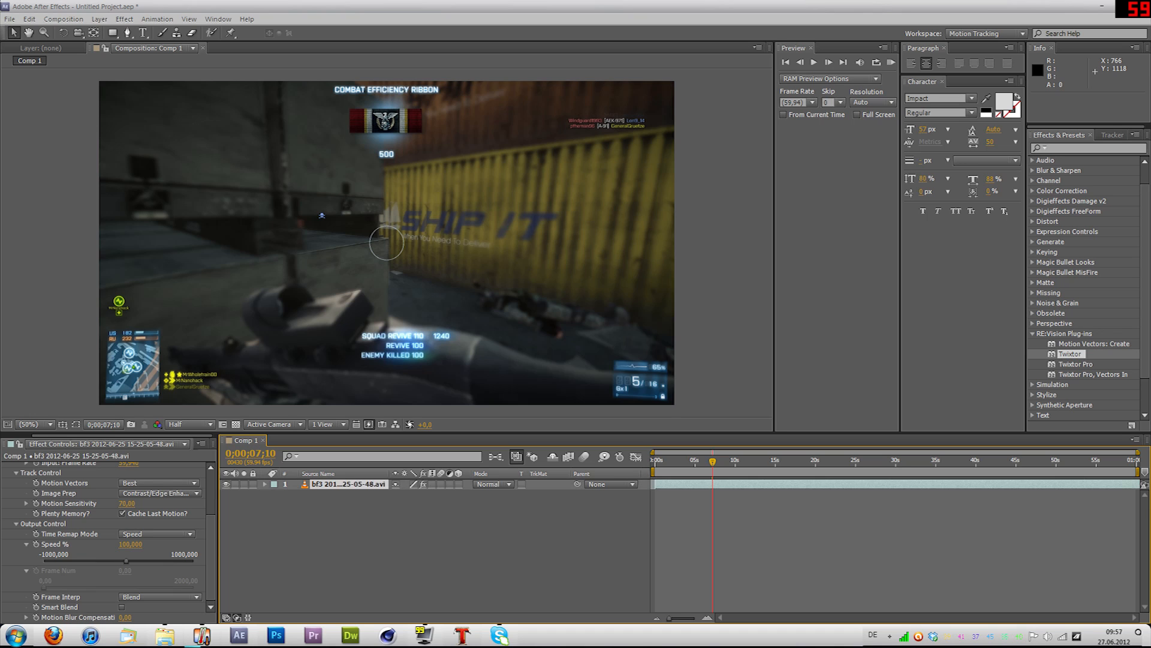
pyautogui.press('e')
pyautogui.click(285, 494)
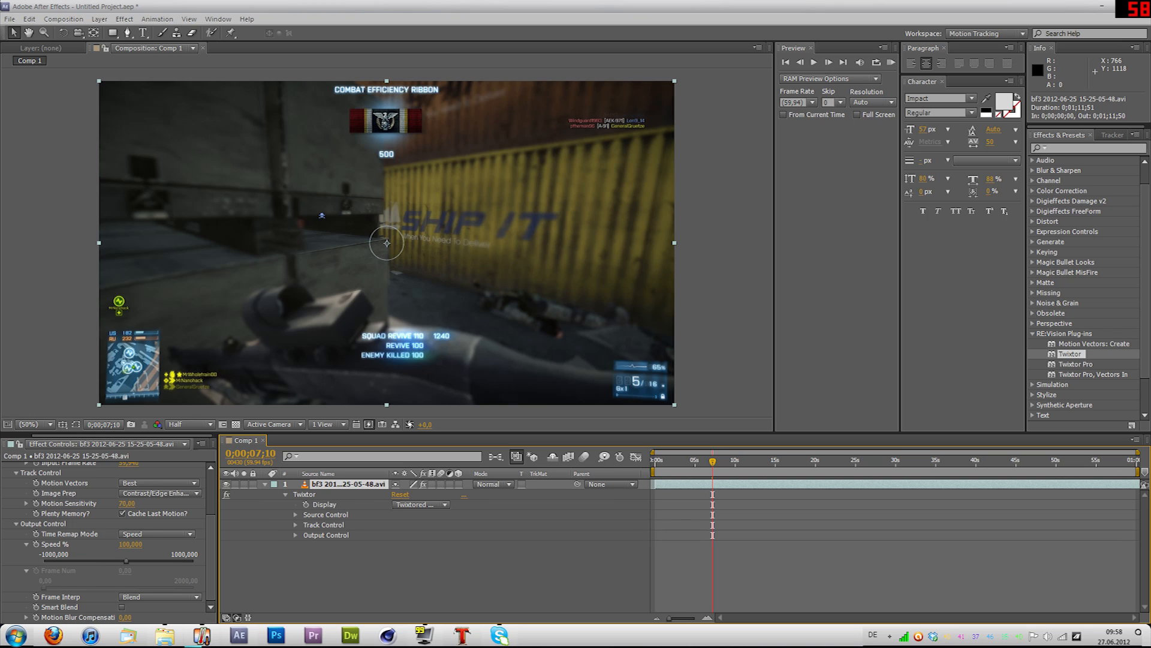
pyautogui.click(296, 534)
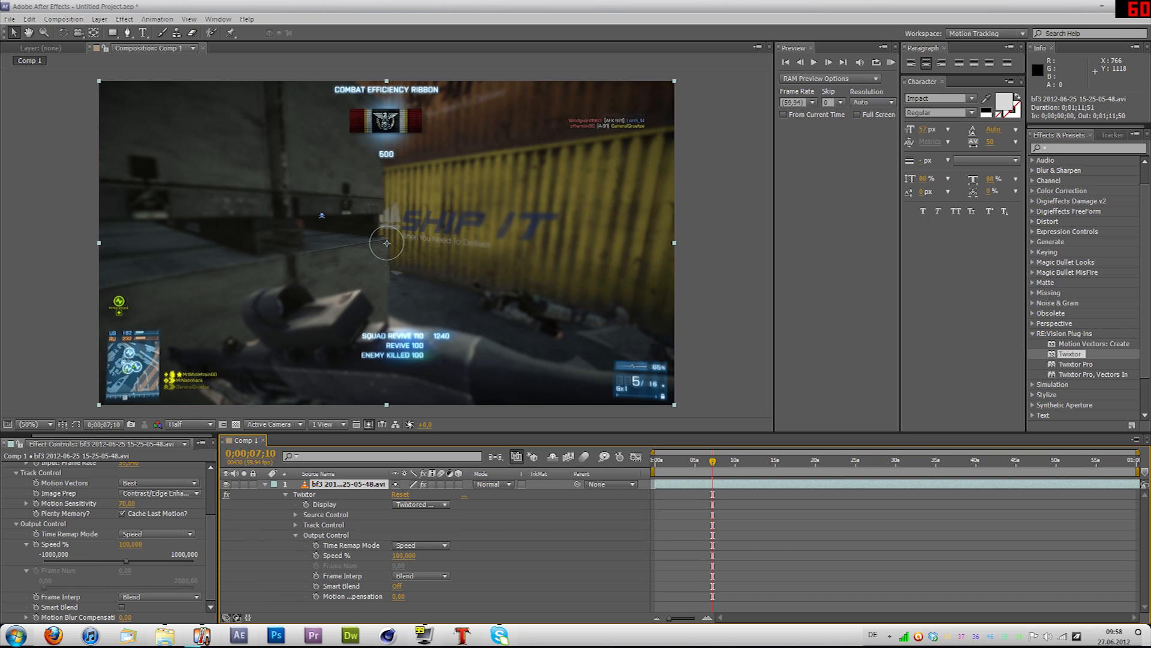
pyautogui.scroll(3, 108, 540)
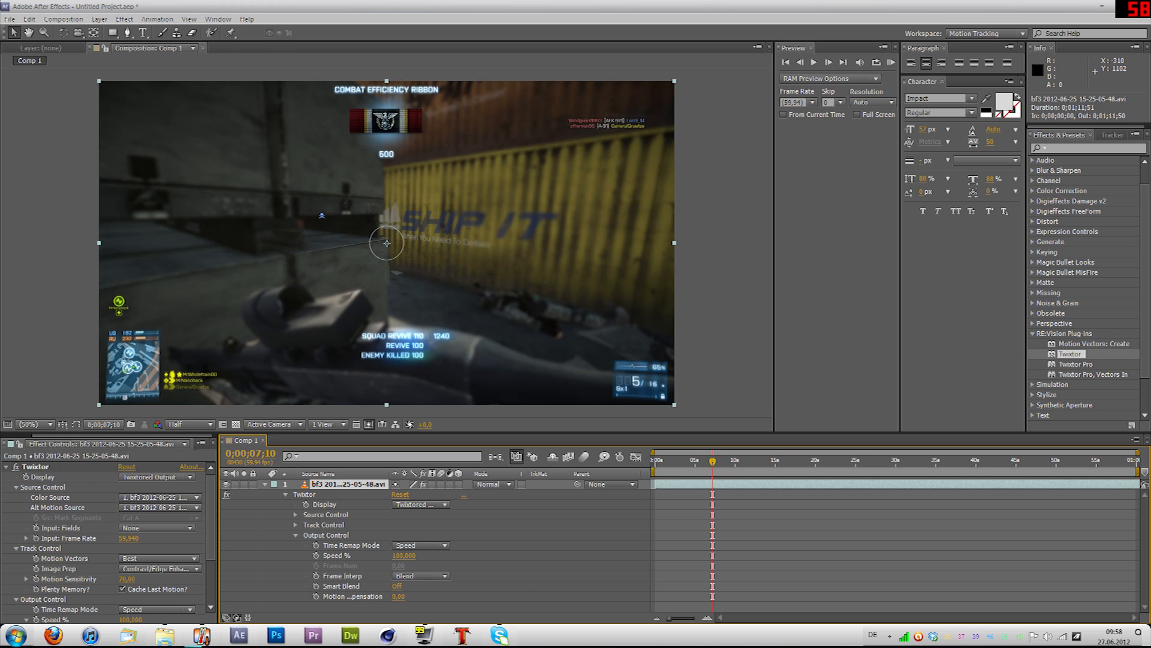
# Step: Return to the composition's start and set the preview resolution to Full
pyautogui.click(671, 461)
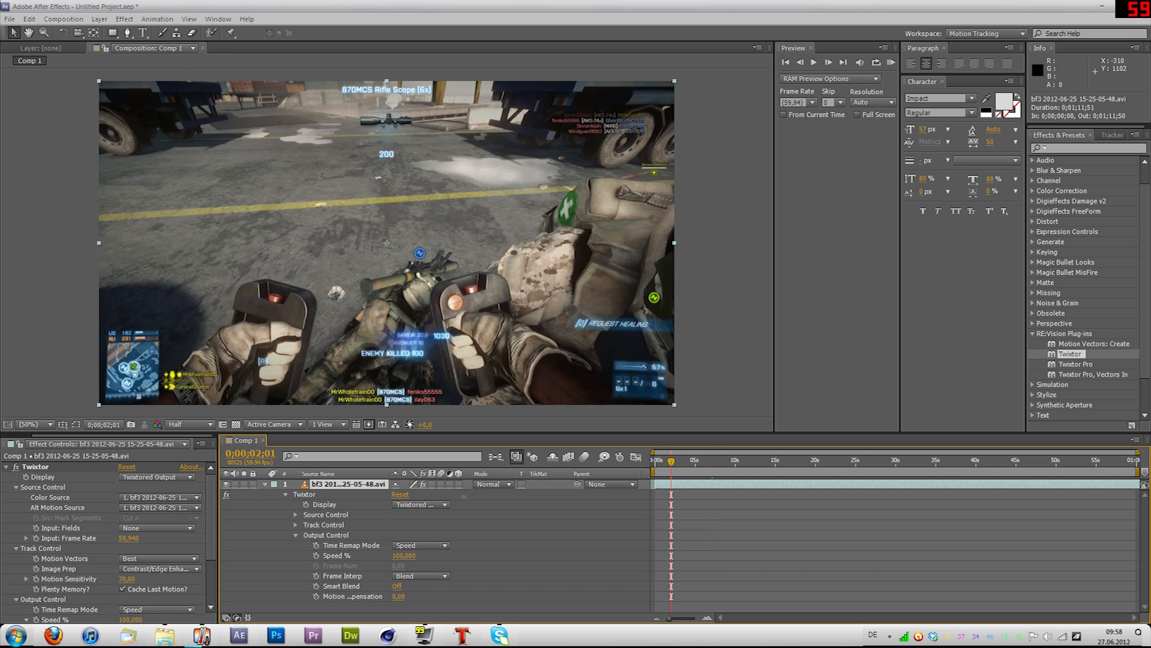
pyautogui.press('Home')
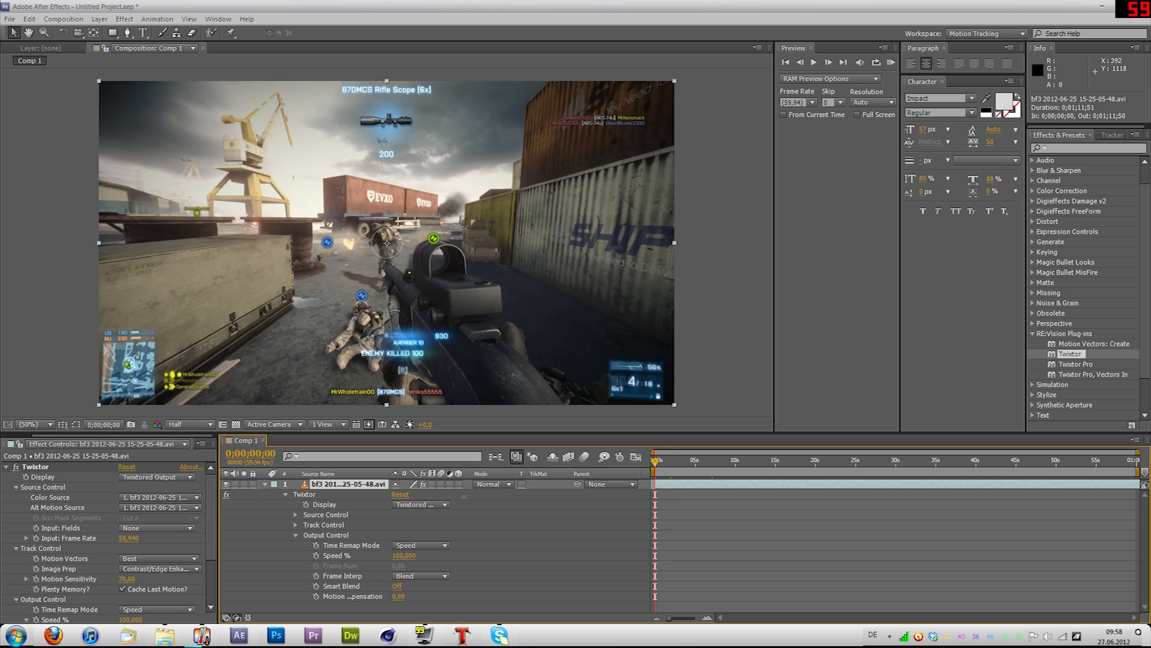
pyautogui.click(190, 424)
pyautogui.click(179, 438)
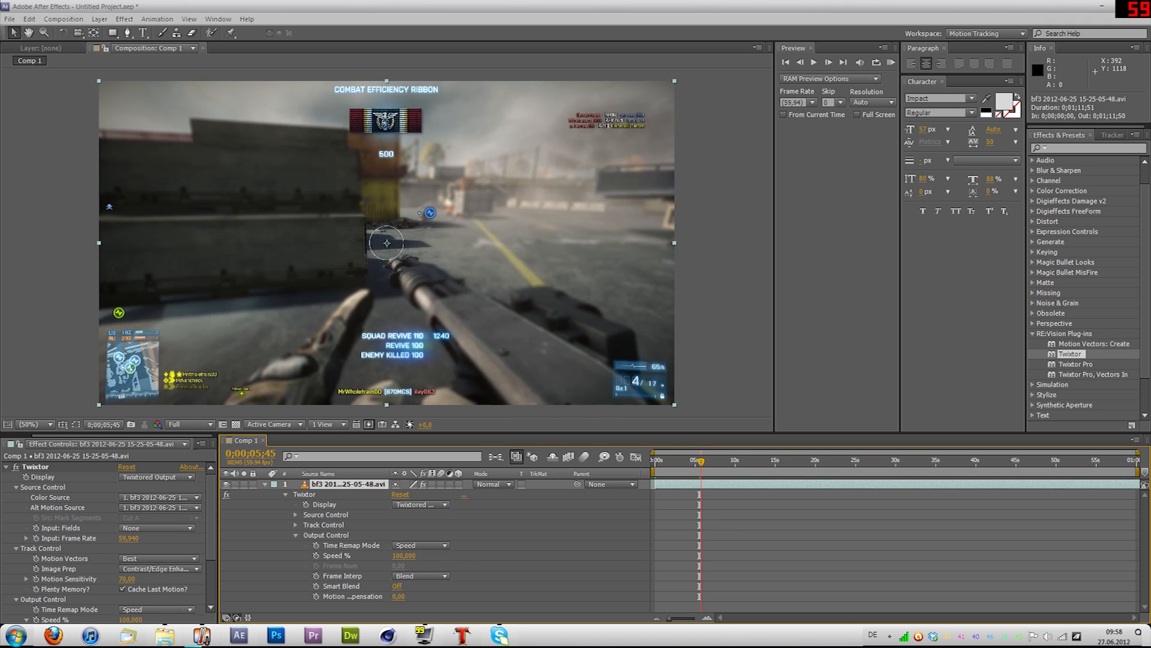
# Step: Play from the start to 0;00;00;22, just before the gunshot, and add a Speed % keyframe there at 100
pyautogui.moveTo(701, 461); pyautogui.dragTo(655, 462)
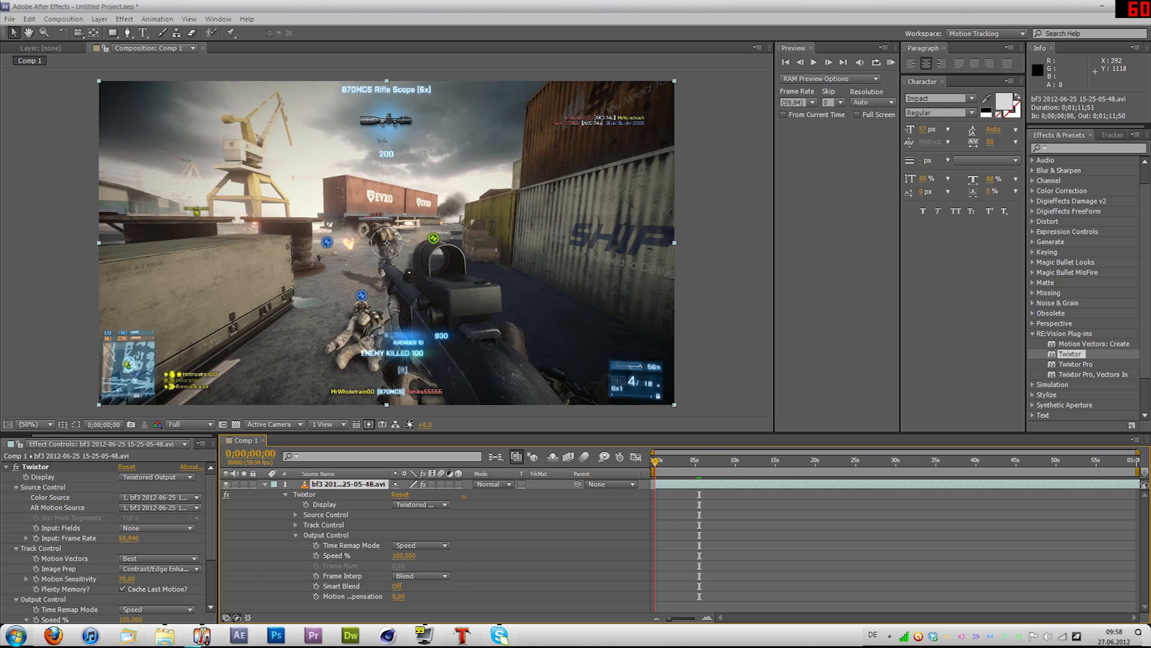
pyautogui.press('space')
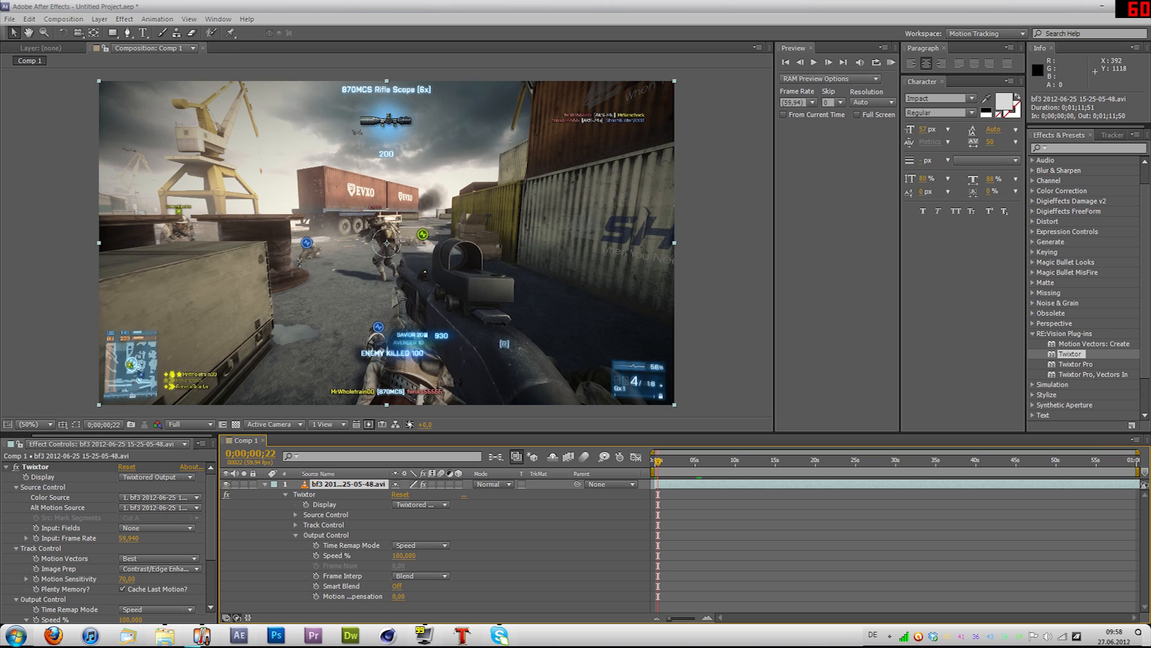
pyautogui.scroll(1, 677, 509)
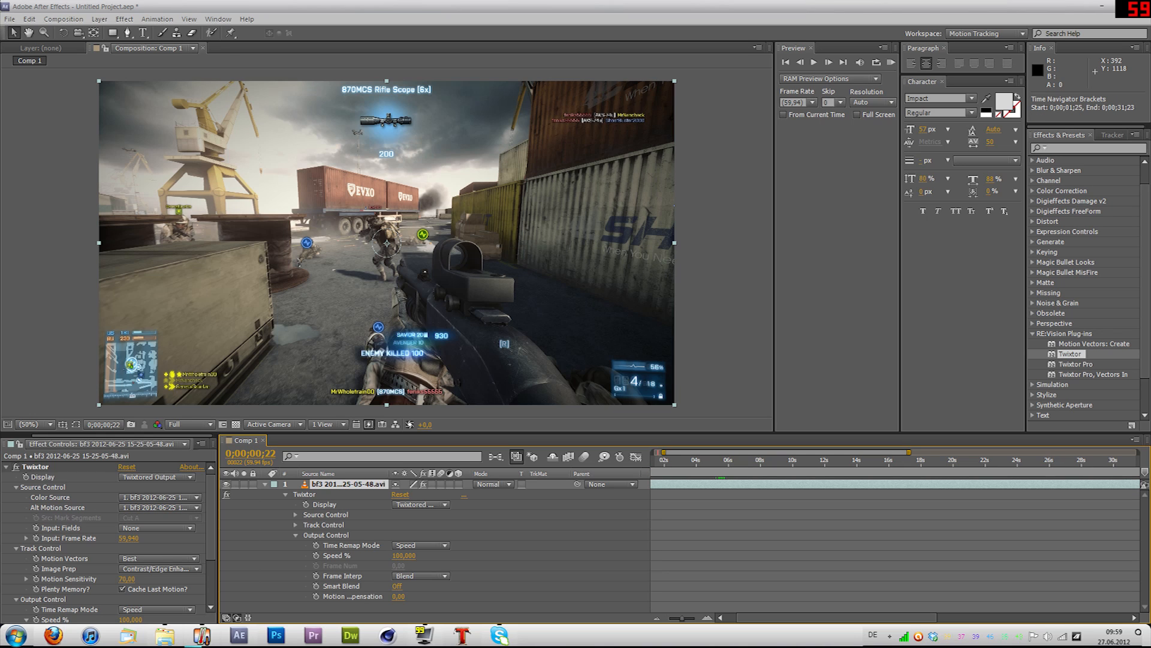
pyautogui.moveTo(774, 618); pyautogui.dragTo(757, 618)
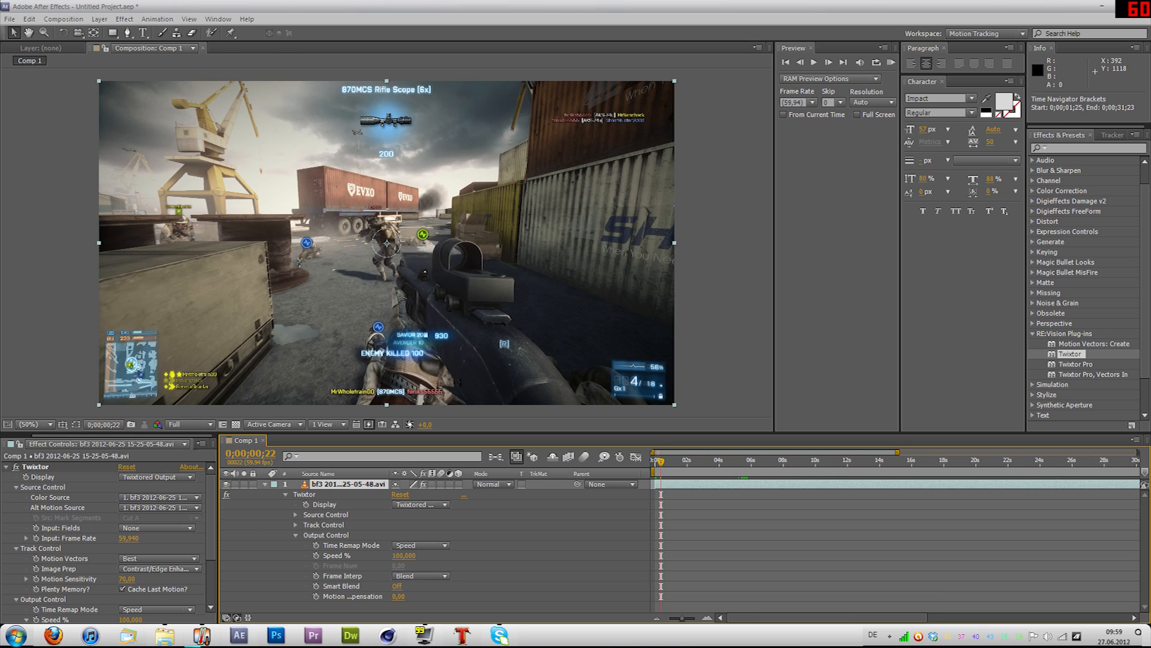
pyautogui.click(316, 555)
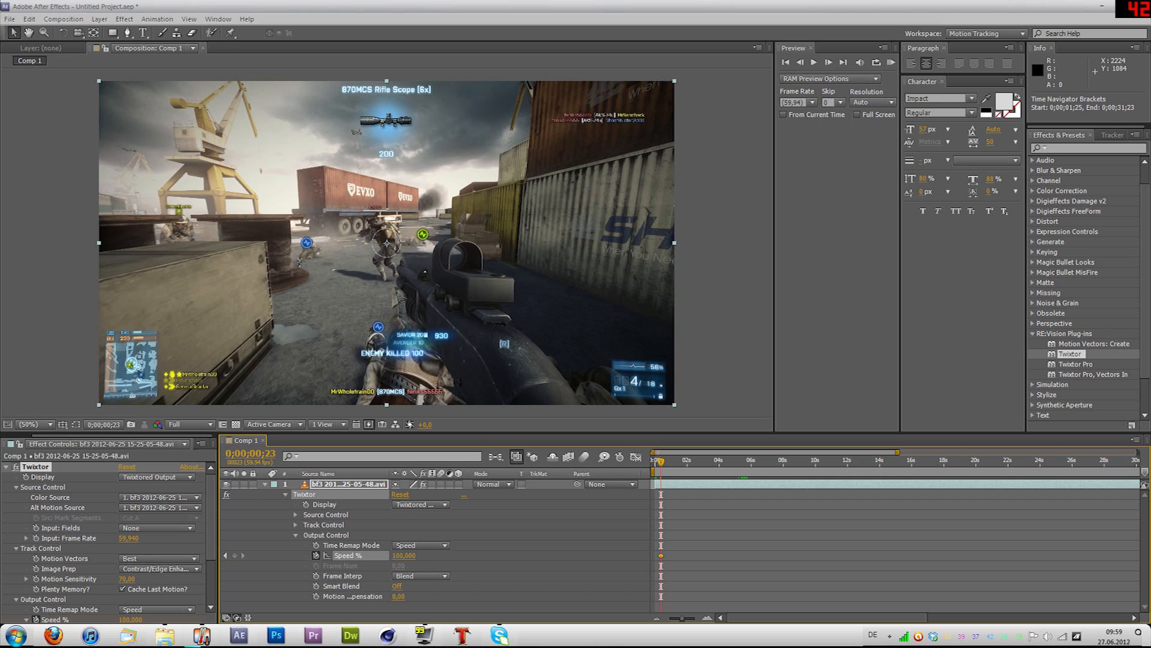
# Step: Keyframe Twixtor's Speed % at 20 on the gunshot at 0;00;00;24
pyautogui.press('pagedown')
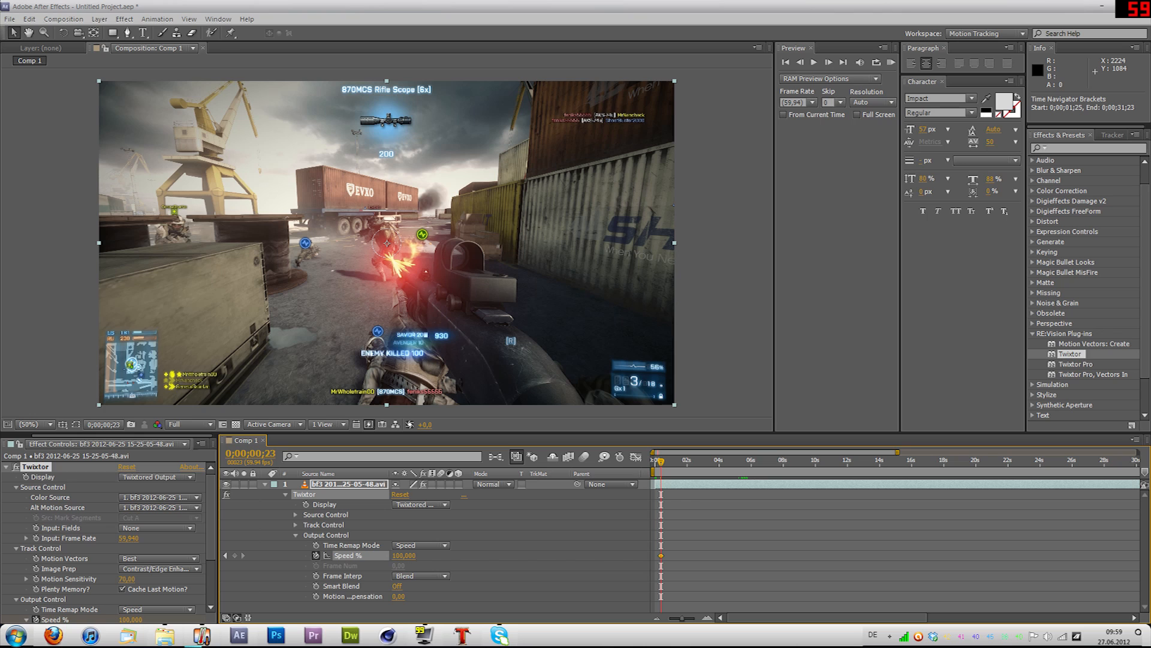
pyautogui.press('pagedown')
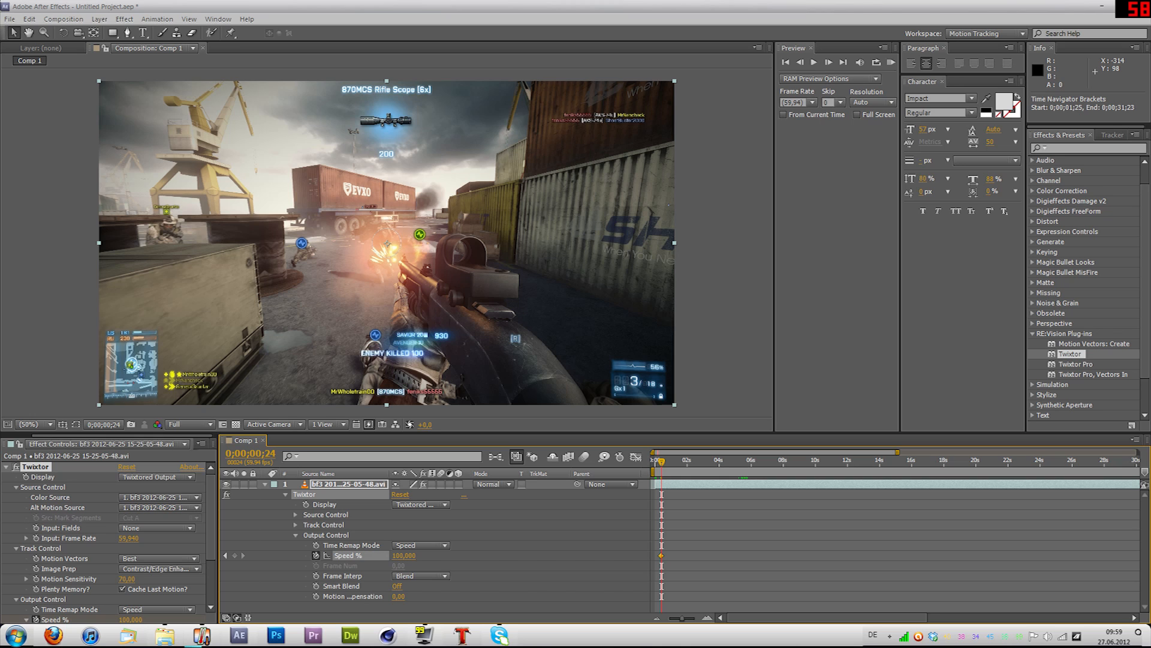
pyautogui.click(403, 555)
pyautogui.write('20')
pyautogui.press('Return')
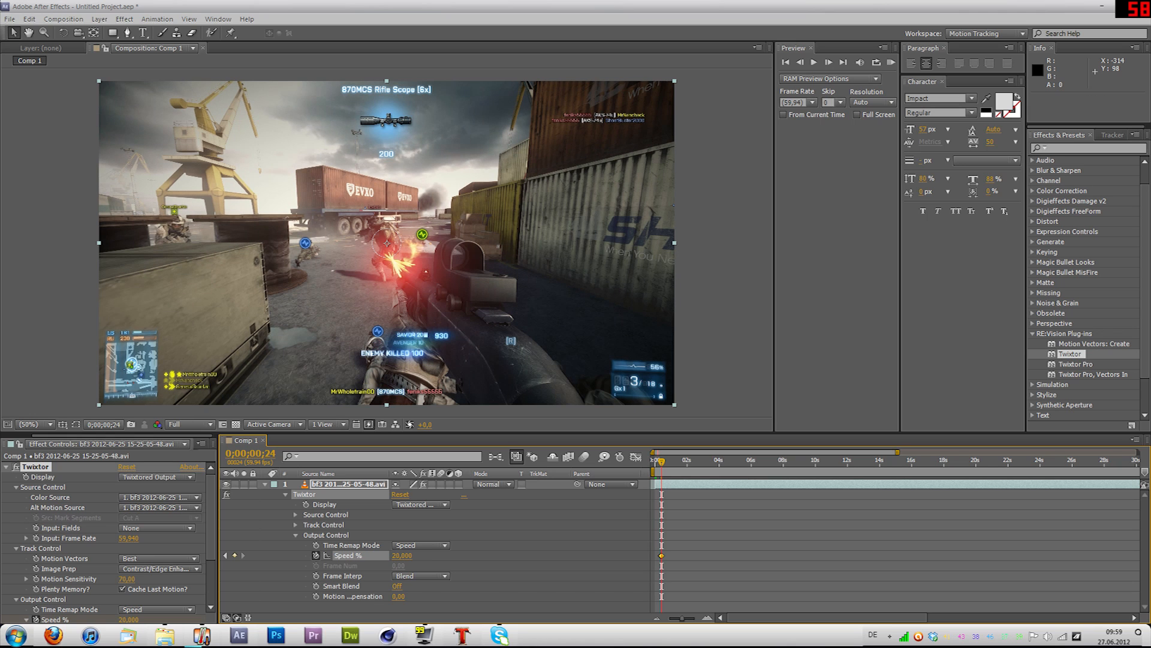
# Step: Advance through the shot to 0;00;00;43 and add a Speed % keyframe there, keeping the value at 20
pyautogui.press('pagedown')
pyautogui.press('pagedown')
pyautogui.press('pagedown')
pyautogui.press('pagedown')
pyautogui.press('pagedown')
pyautogui.press('pagedown')
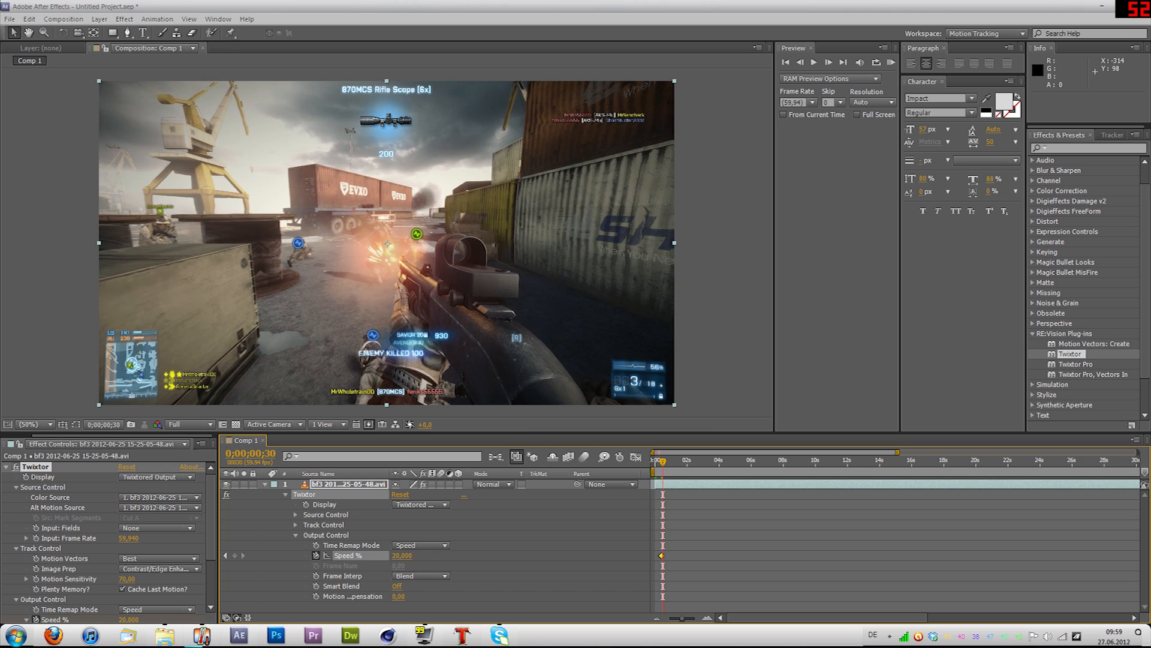
pyautogui.scroll(1, 692, 555)
pyautogui.press('pagedown')
pyautogui.press('pagedown')
pyautogui.press('pagedown')
pyautogui.press('pagedown')
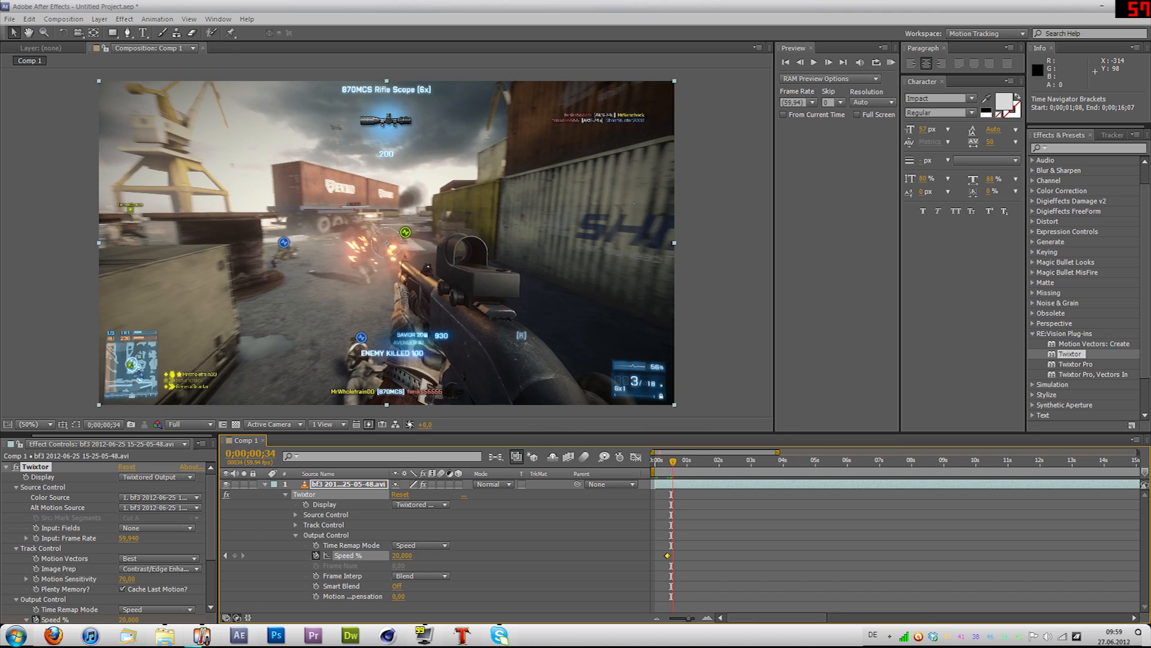
pyautogui.press('pagedown')
pyautogui.press('pagedown')
pyautogui.press('pagedown')
pyautogui.press('pagedown')
pyautogui.press('pagedown')
pyautogui.press('pagedown')
pyautogui.press('pagedown')
pyautogui.press('pagedown')
pyautogui.press('pagedown')
pyautogui.press('pagedown')
pyautogui.press('pagedown')
pyautogui.press('pagedown')
pyautogui.press('pagedown')
pyautogui.press('pageup')
pyautogui.press('pageup')
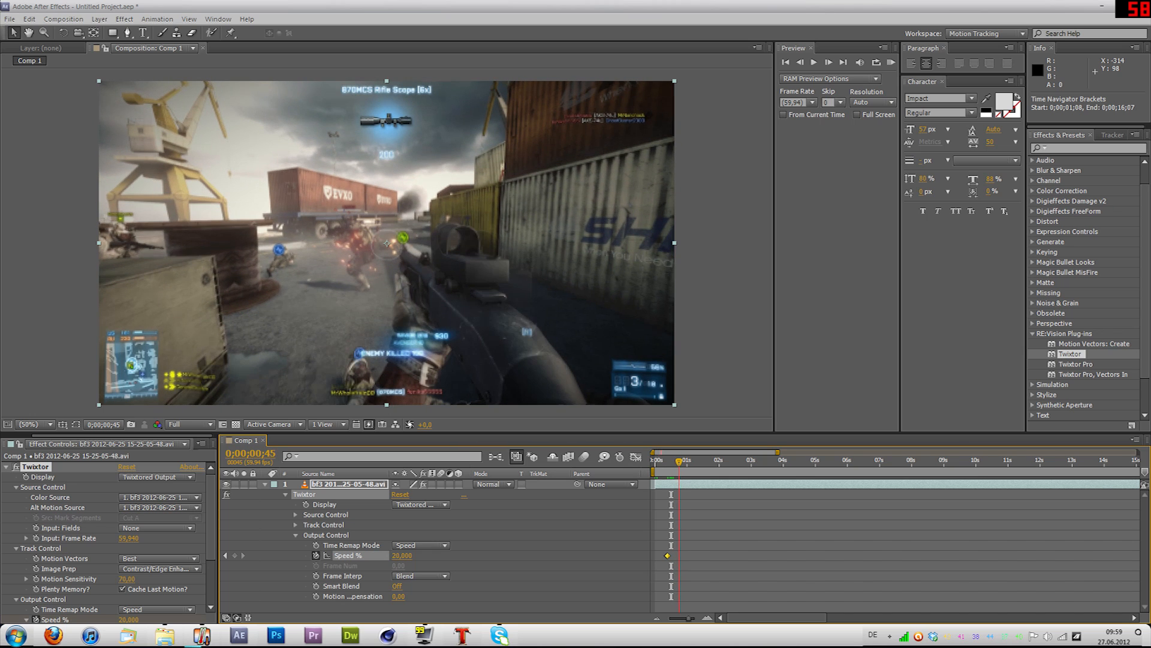
pyautogui.press('pageup')
pyautogui.press('pageup')
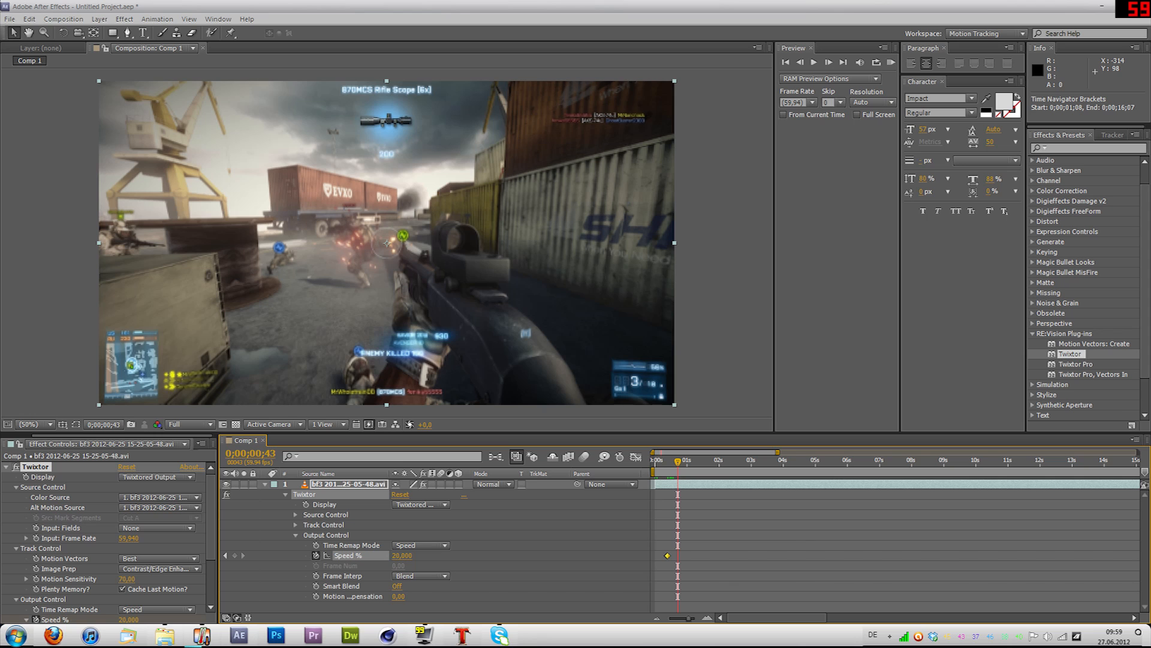
pyautogui.hotkey('ctrl', 'shift', 'a')
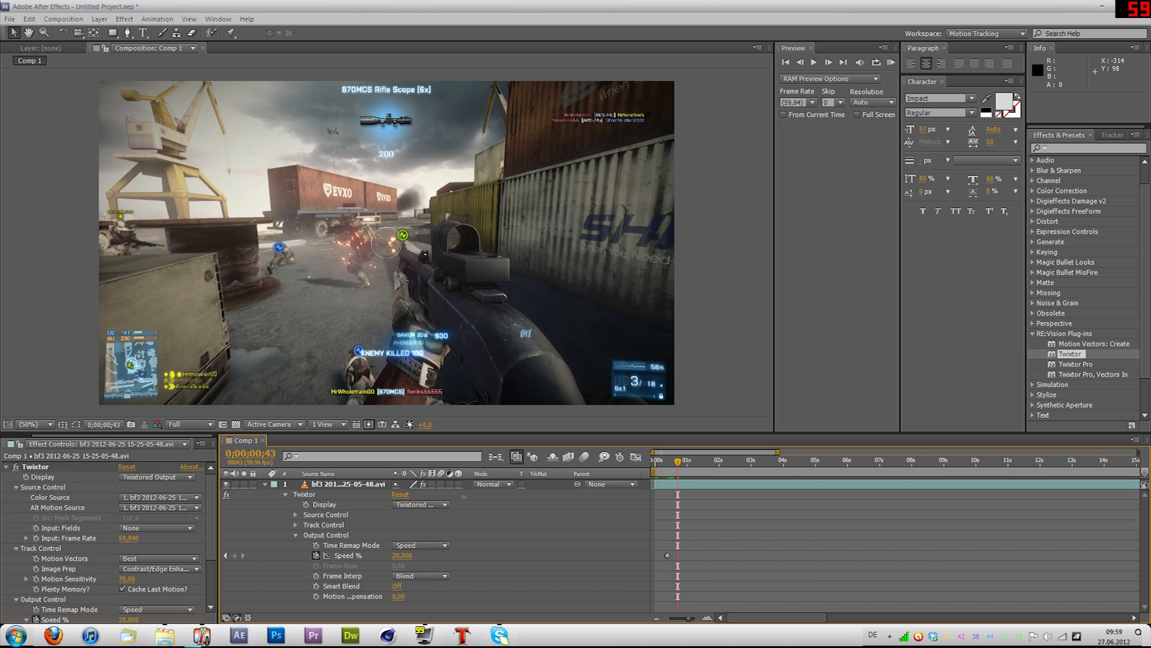
pyautogui.click(234, 556)
# Step: Keyframe Twixtor's Speed % back to 100 at 0;00;00;45
pyautogui.press('pagedown')
pyautogui.press('pagedown')
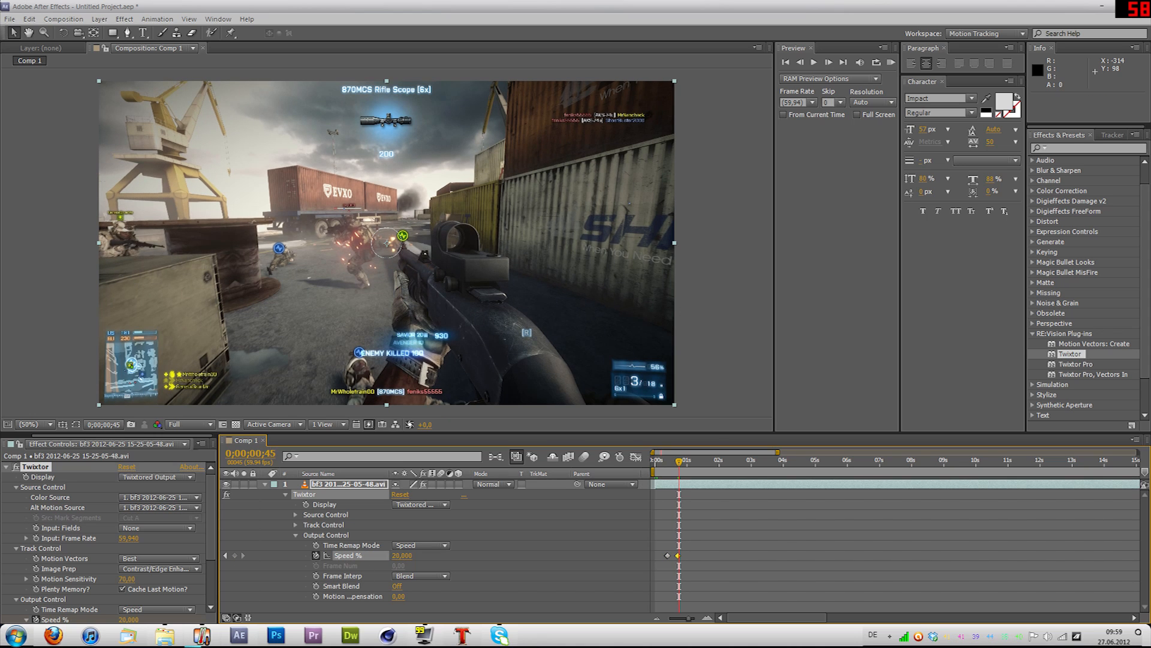
pyautogui.click(402, 555)
pyautogui.write('100')
pyautogui.press('Return')
# Step: Play the clip from 0;00;00;05 and step through the frames around the first two Speed % keyframes to check the slowdown
pyautogui.scroll(3, 682, 555)
pyautogui.moveTo(738, 618); pyautogui.dragTo(732, 618)
pyautogui.click(676, 460)
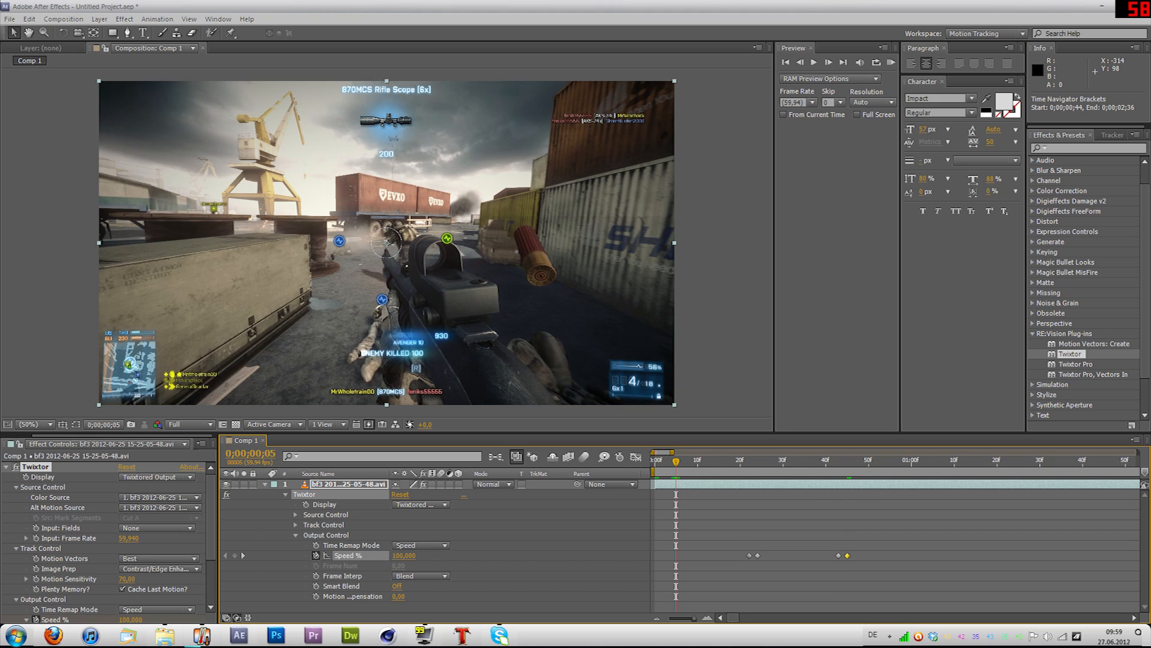
pyautogui.press('space')
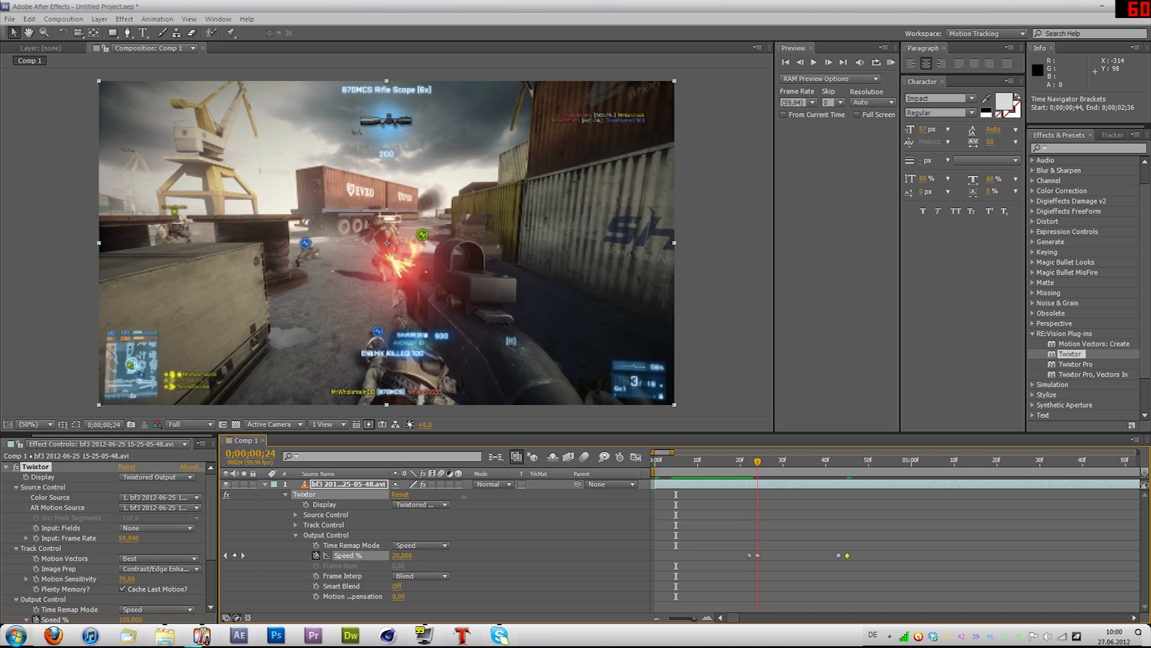
pyautogui.press('pageup')
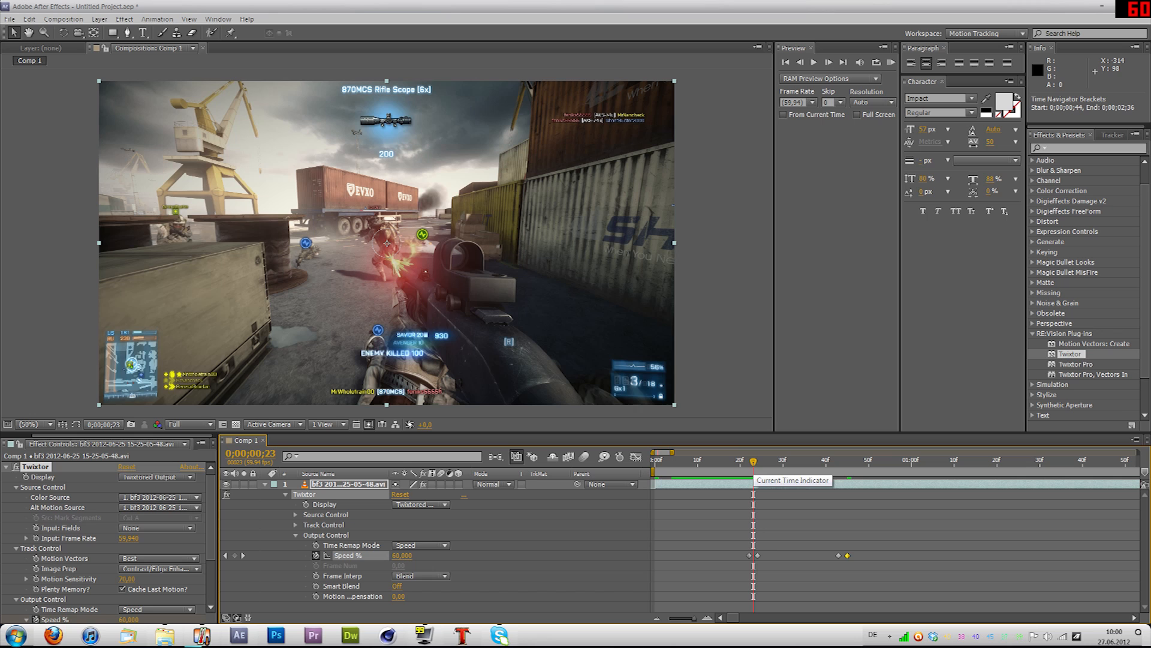
pyautogui.press('pageup')
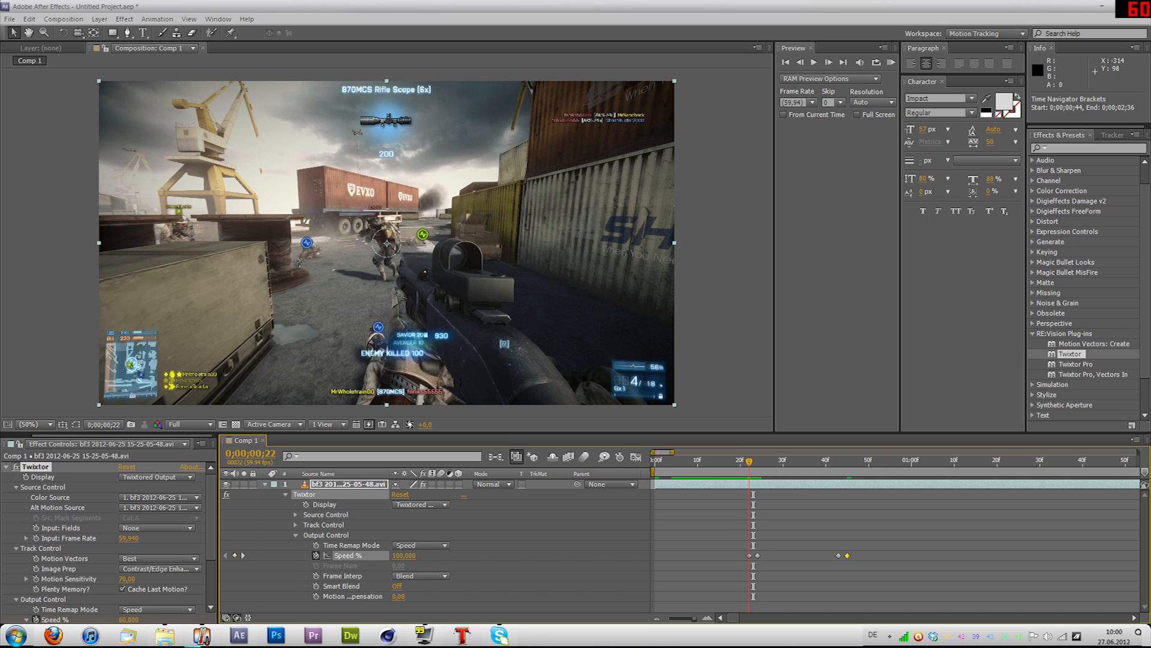
pyautogui.press('pagedown')
pyautogui.press('pagedown')
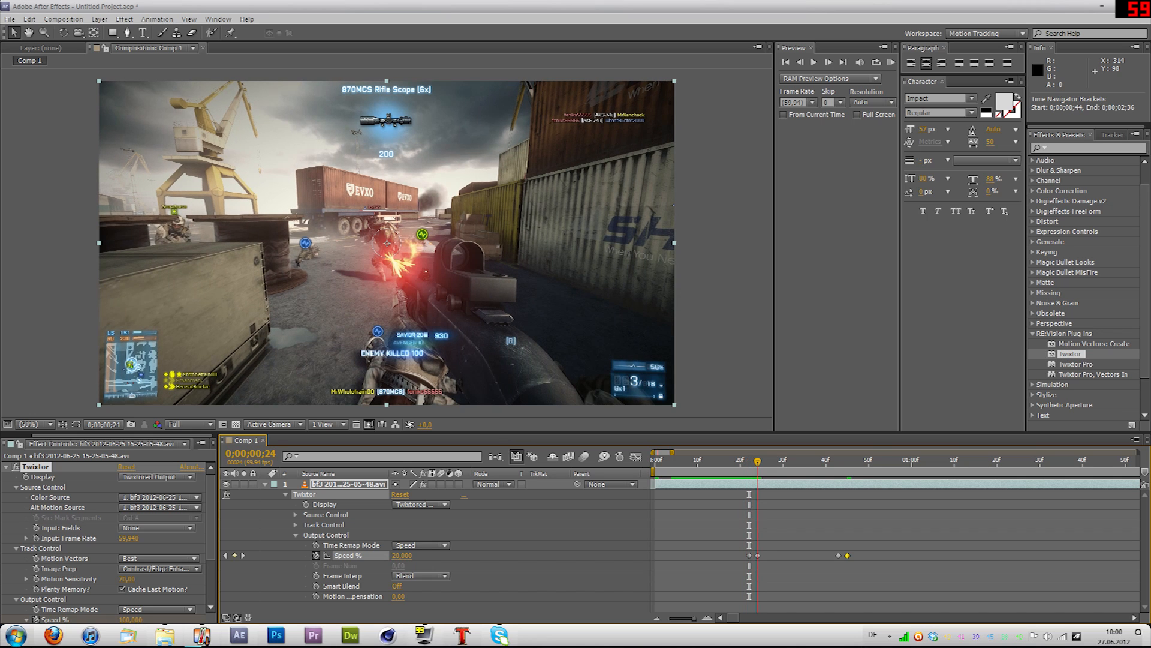
pyautogui.press('space')
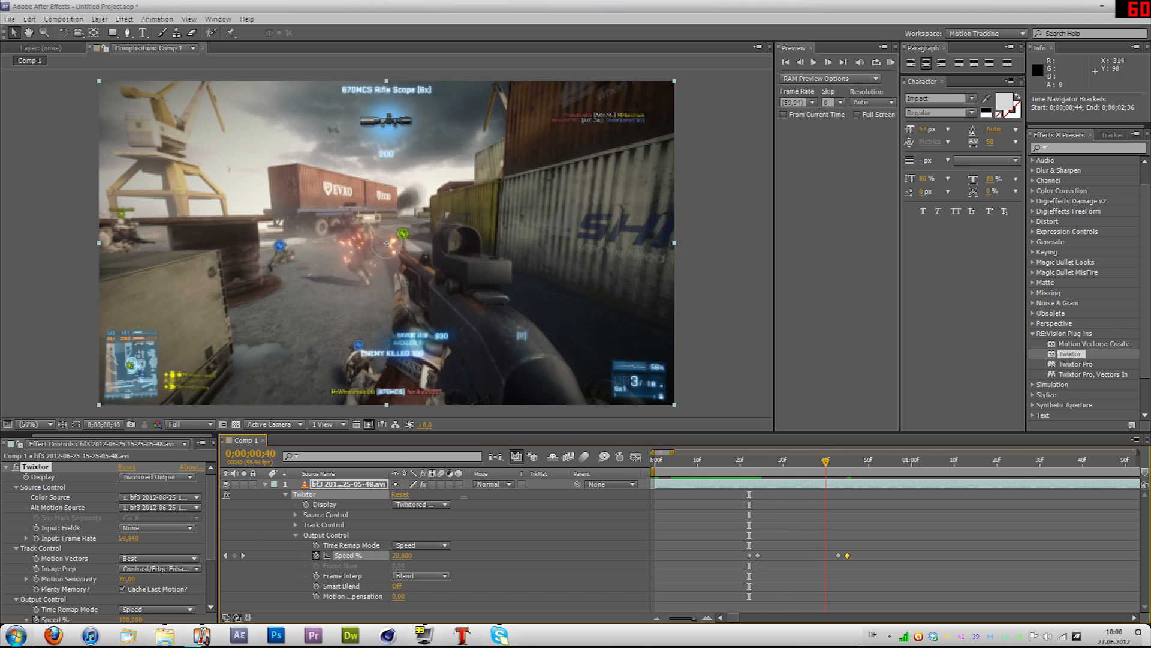
# Step: Set the Speed % keyframe at 0;00;00;43 to 15 and play the clip from the keyframe at 0;00;00;24
pyautogui.moveTo(839, 461); pyautogui.dragTo(838, 462)
pyautogui.hotkey('ctrl', 'shift', 'a')
pyautogui.press('pagedown')
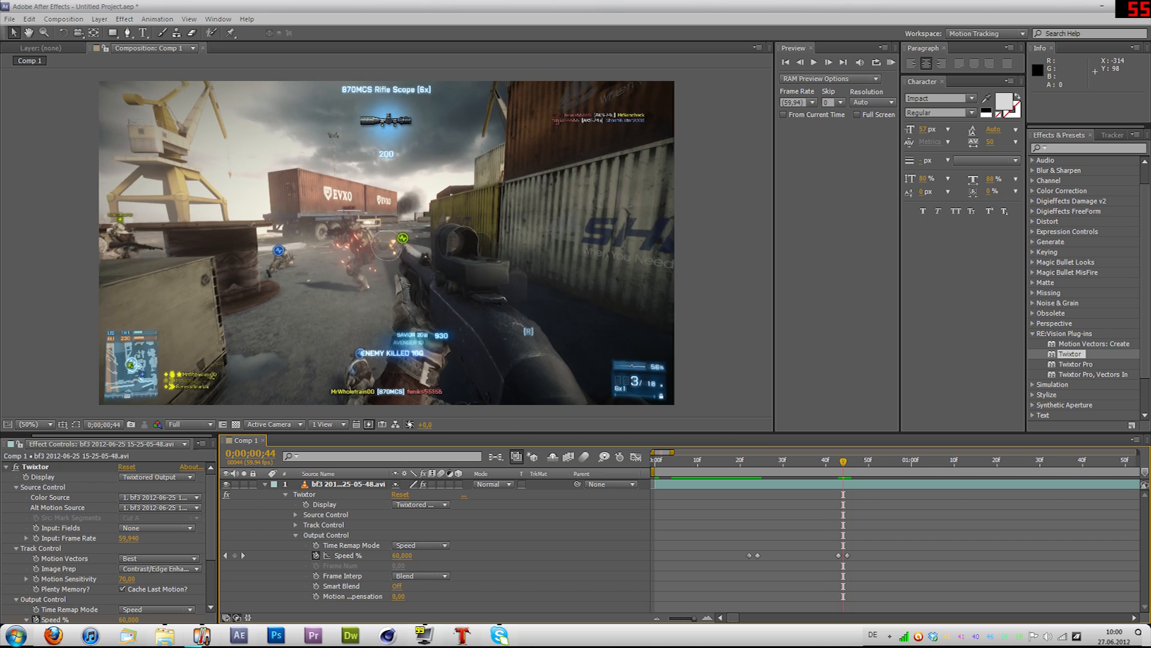
pyautogui.press('pageup')
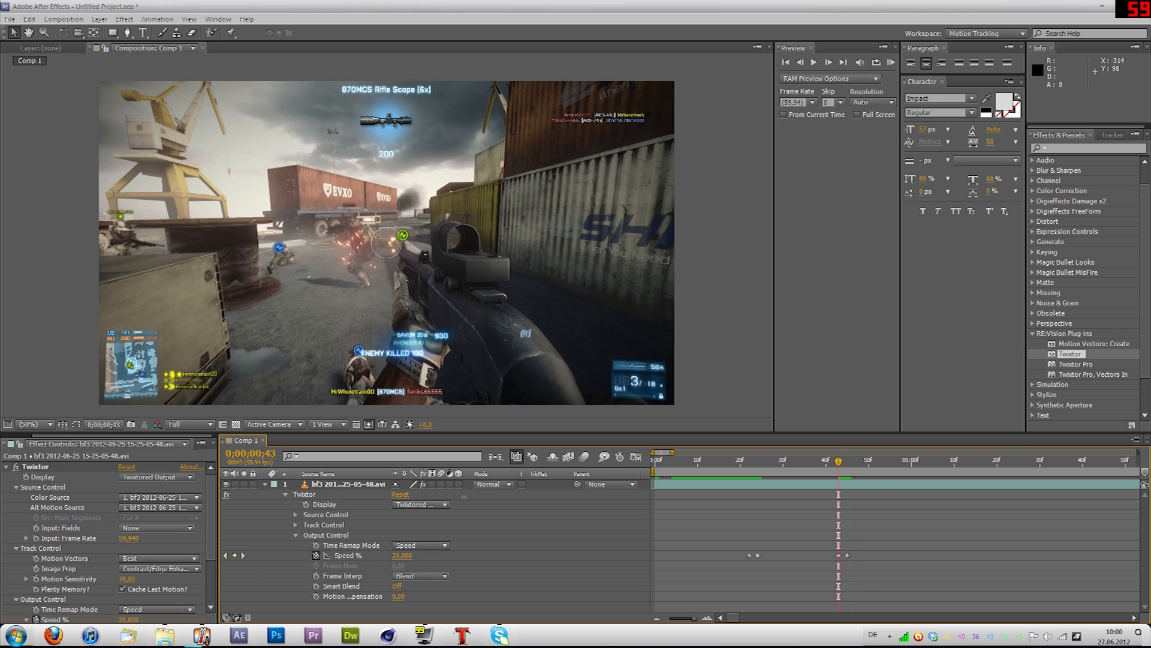
pyautogui.click(403, 555)
pyautogui.write('15')
pyautogui.press('Return')
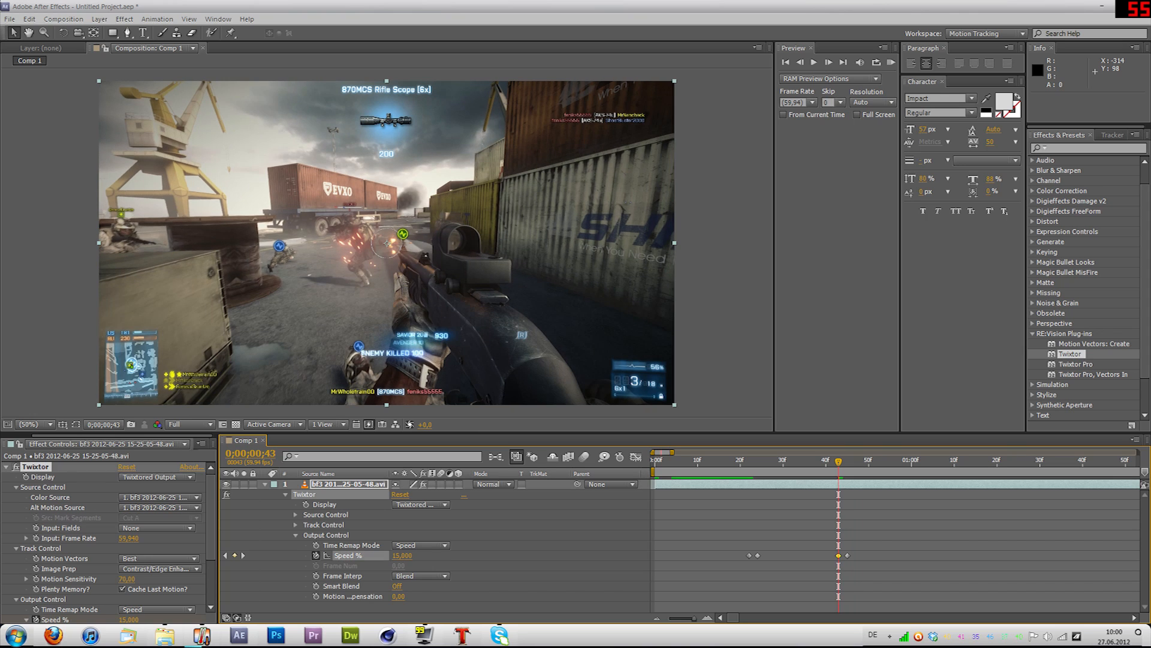
pyautogui.press('j')
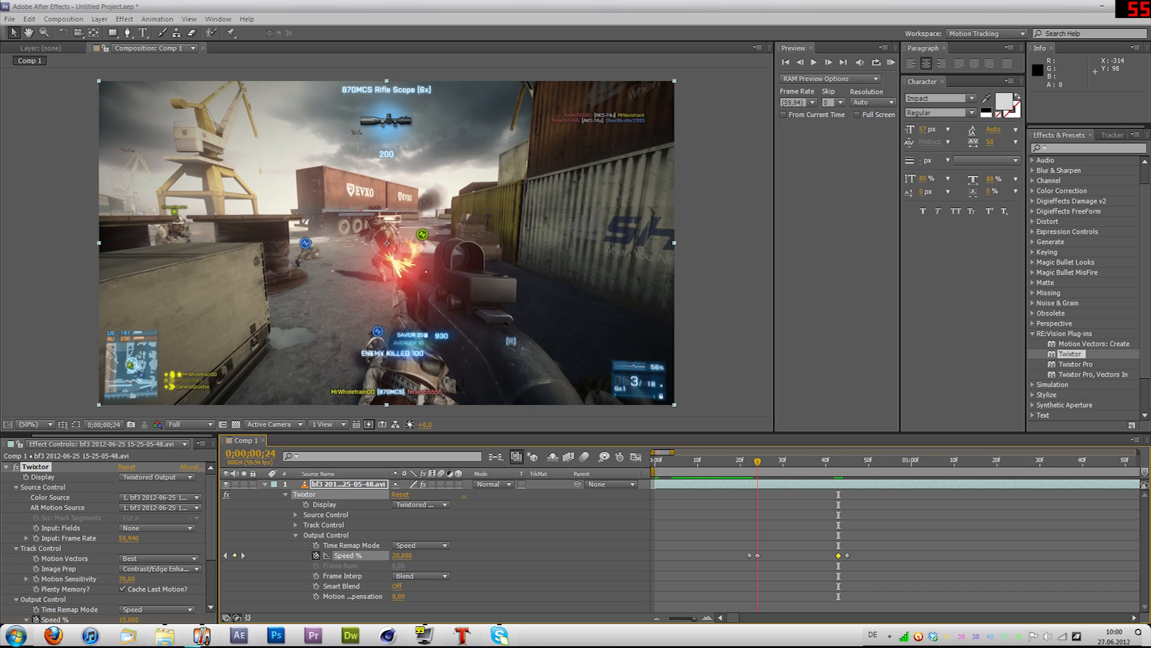
pyautogui.press('space')
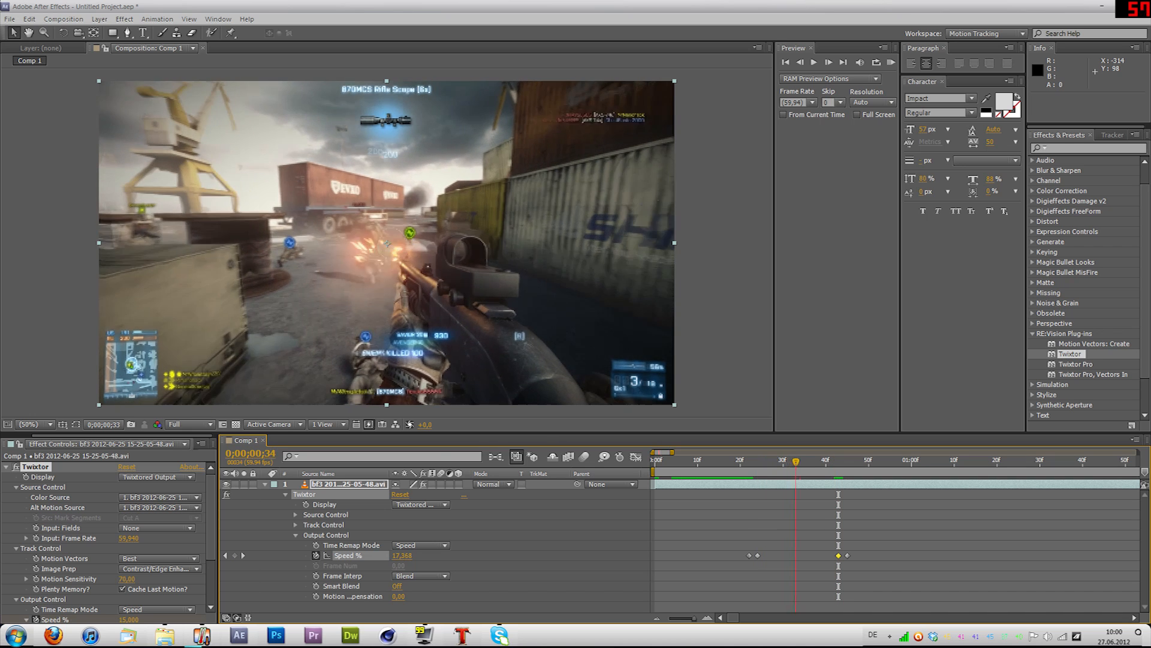
# Step: Set the Speed % keyframe at 0;00;00;43 to 20 and run a RAM preview of the slowed clip
pyautogui.click(402, 555)
pyautogui.write('20')
pyautogui.press('Return')
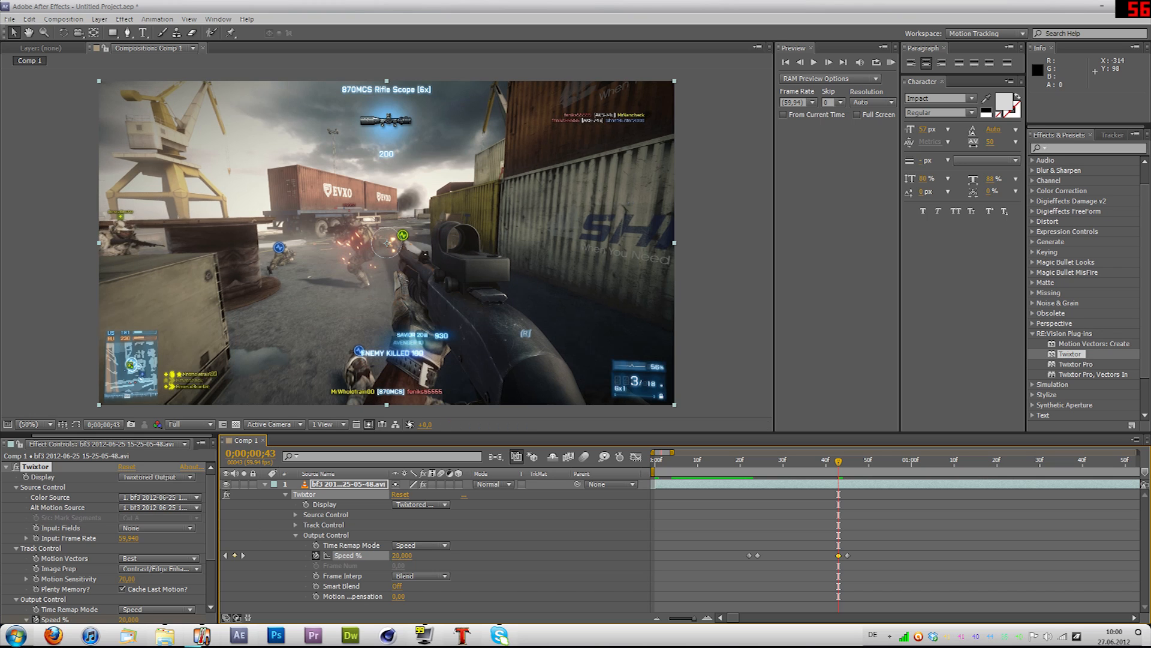
pyautogui.moveTo(672, 452); pyautogui.dragTo(711, 452)
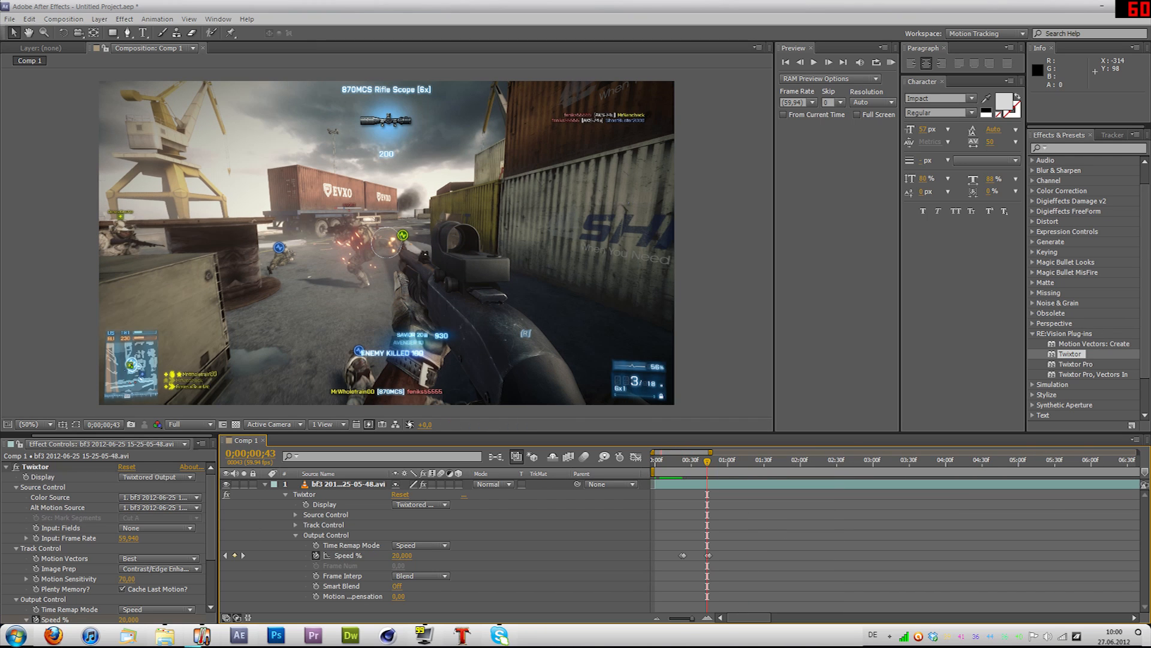
pyautogui.press('KP_0')
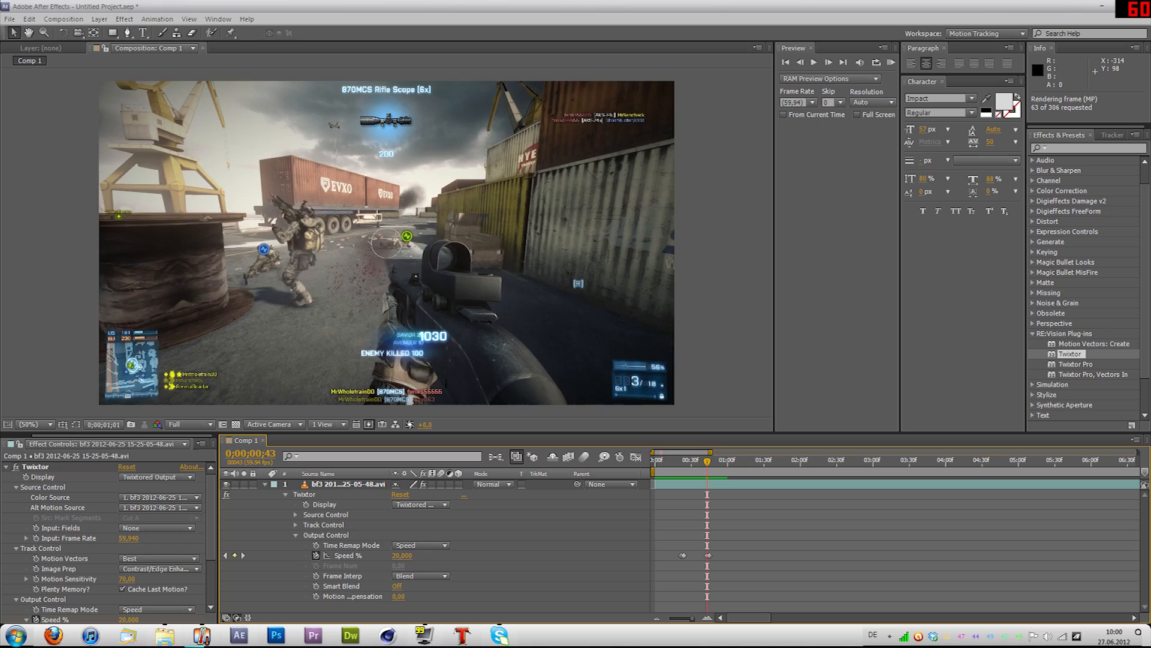
pyautogui.press('space')
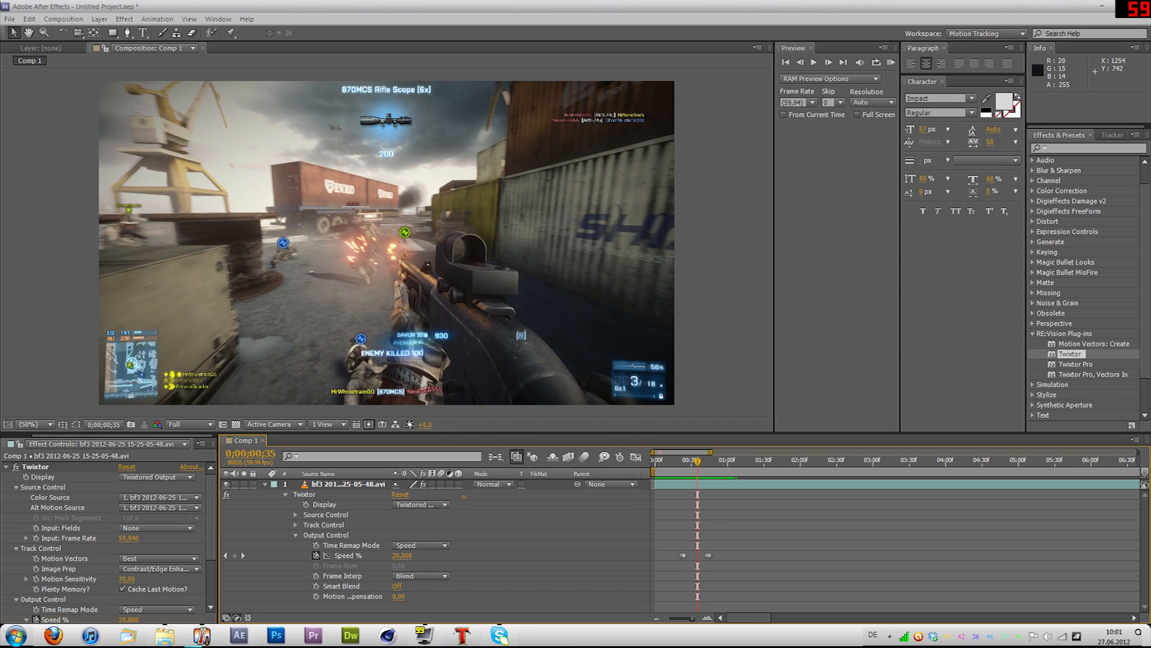
# Step: Examine the weapon's edges at 200% magnification and compare the frames between 0;00;00;35 and 0;00;00;44 for warping
pyautogui.press('.')
pyautogui.press('.')
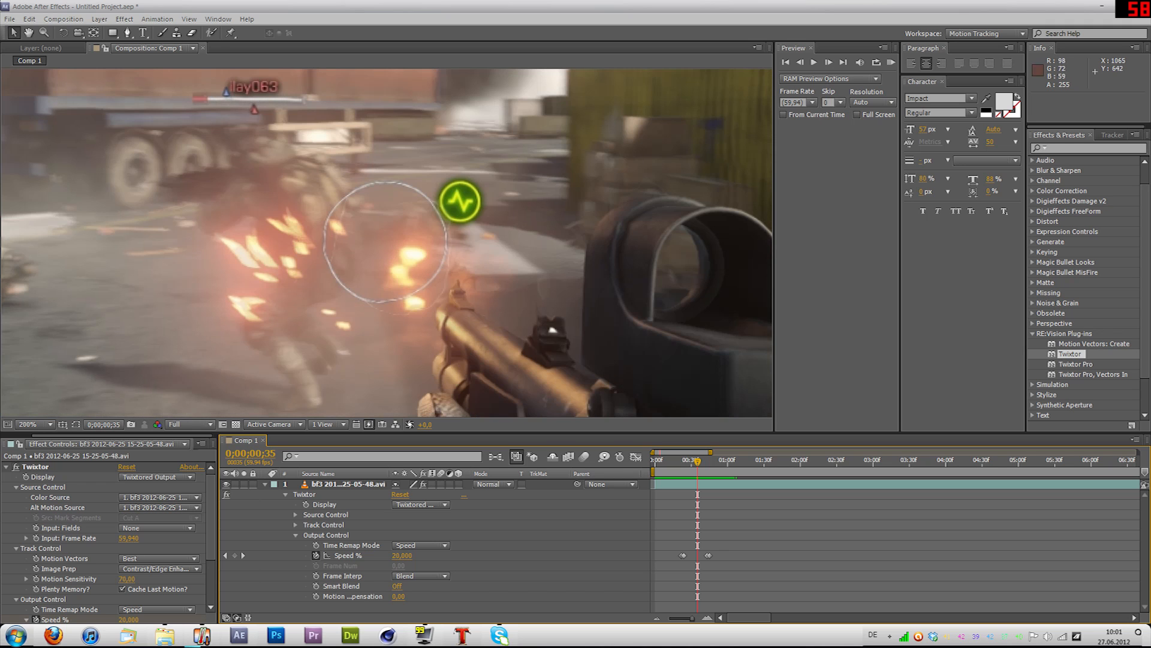
pyautogui.press('space')
pyautogui.moveTo(609, 374); pyautogui.dragTo(245, 167)
pyautogui.moveTo(272, 366); pyautogui.dragTo(678, 301)
pyautogui.moveTo(566, 143); pyautogui.dragTo(488, 375)
pyautogui.moveTo(707, 264); pyautogui.dragTo(626, 333)
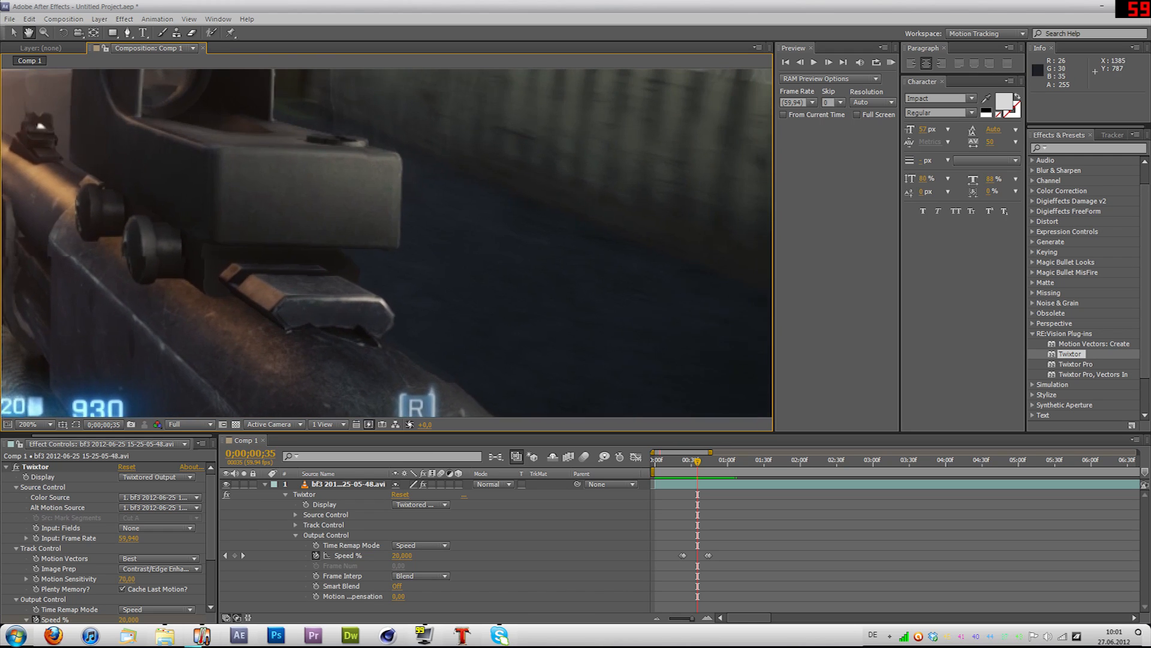
pyautogui.press('pagedown')
pyautogui.press('pagedown')
pyautogui.press('pagedown')
pyautogui.press('pagedown')
pyautogui.press('pagedown')
pyautogui.press('pagedown')
pyautogui.press('pagedown')
pyautogui.press('pagedown')
pyautogui.press('pagedown')
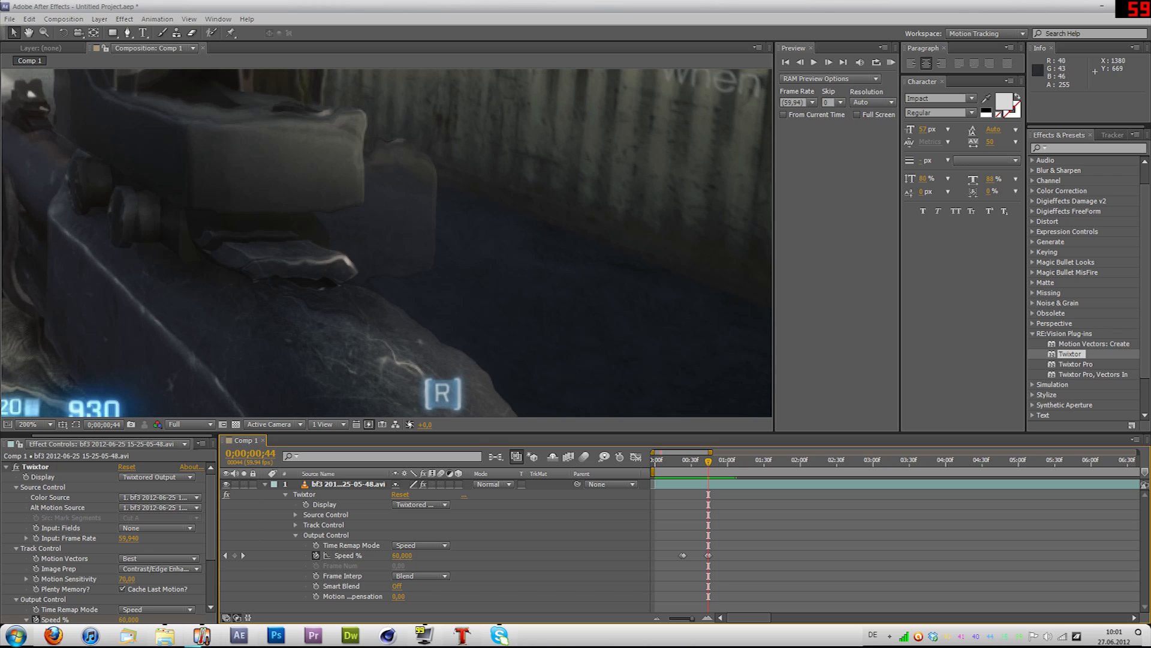
# Step: Set the composition view's magnification to Fit up to 100%
pyautogui.scroll(-4, 433, 223)
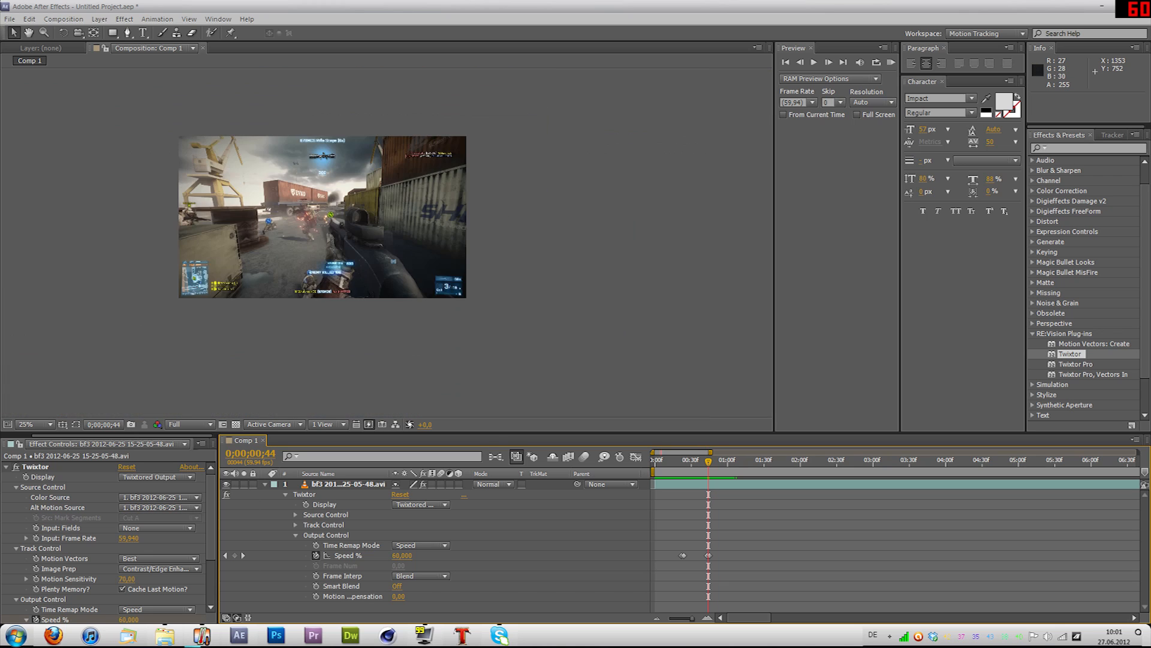
pyautogui.scroll(2, 433, 223)
pyautogui.click(35, 424)
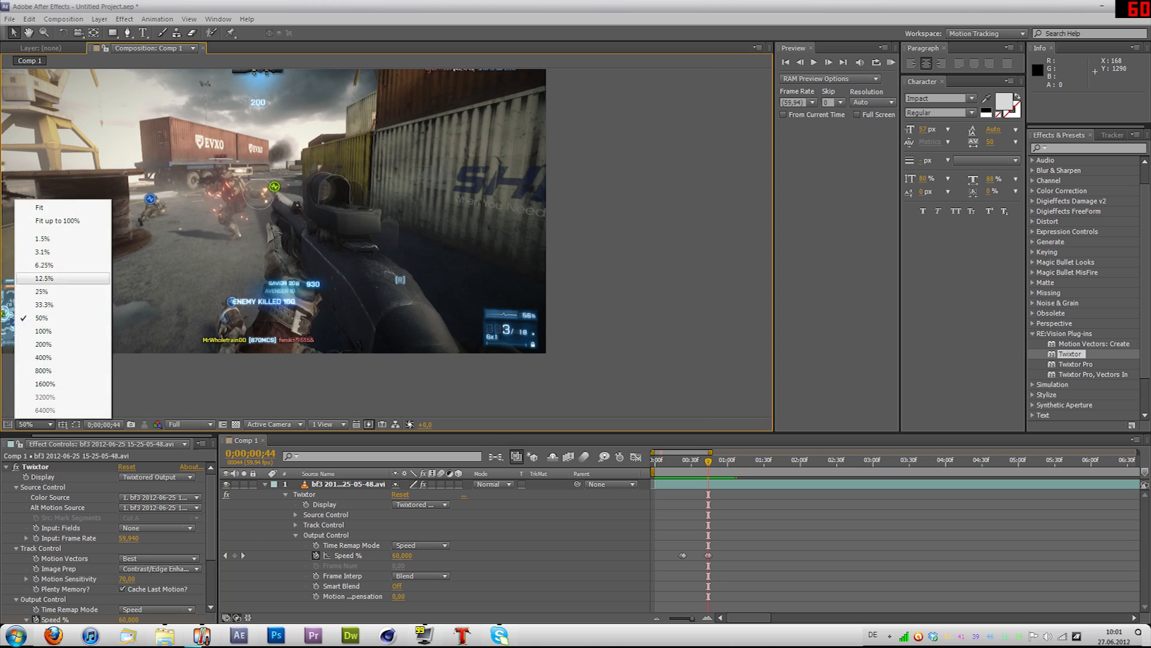
pyautogui.click(58, 221)
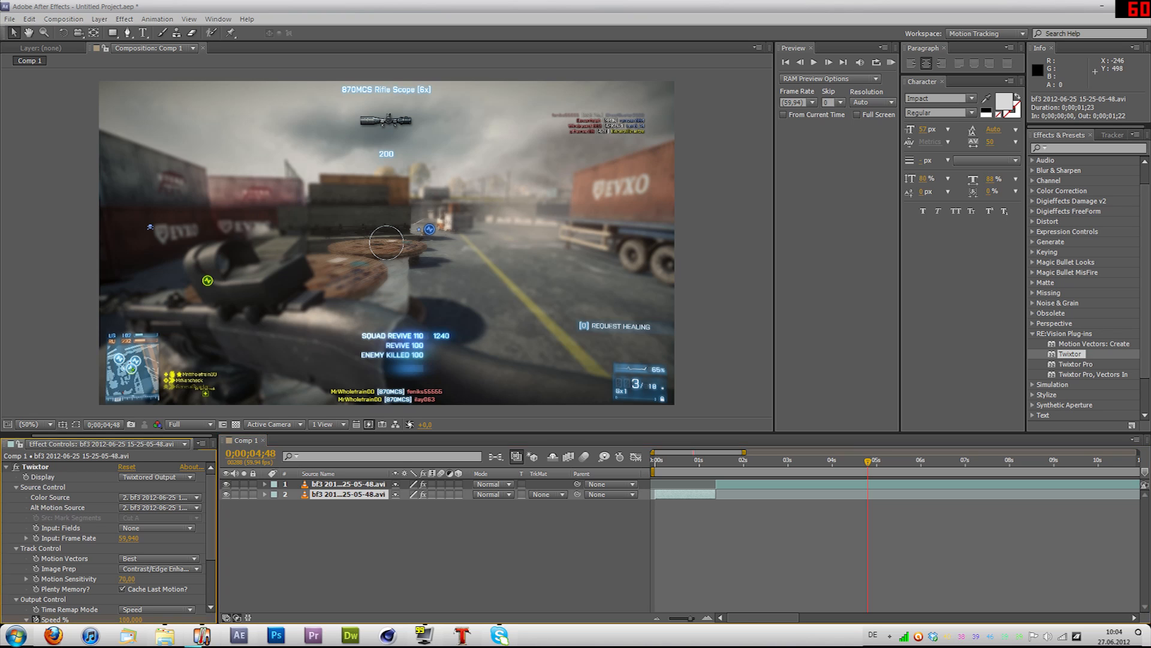
# Step: Add the bf3 gameplay footage to Comp 1 again as the bottom layer and delete the split-off layer starting at 0;00;01;23
pyautogui.moveTo(102, 443); pyautogui.dragTo(202, 534)
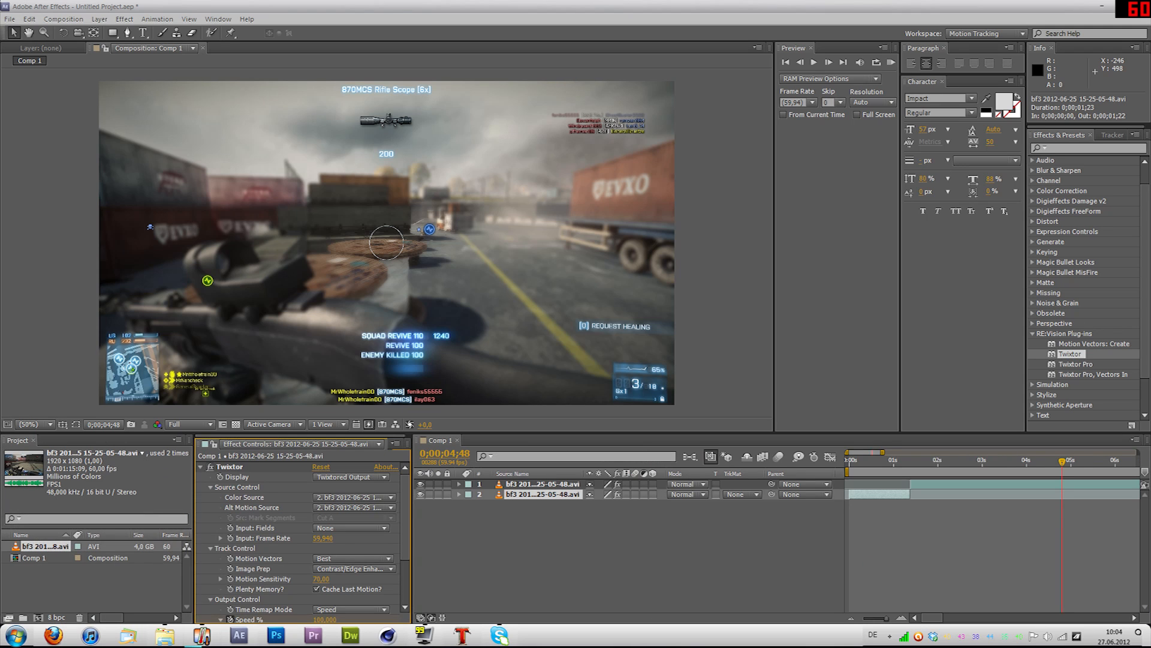
pyautogui.moveTo(45, 547); pyautogui.dragTo(541, 534)
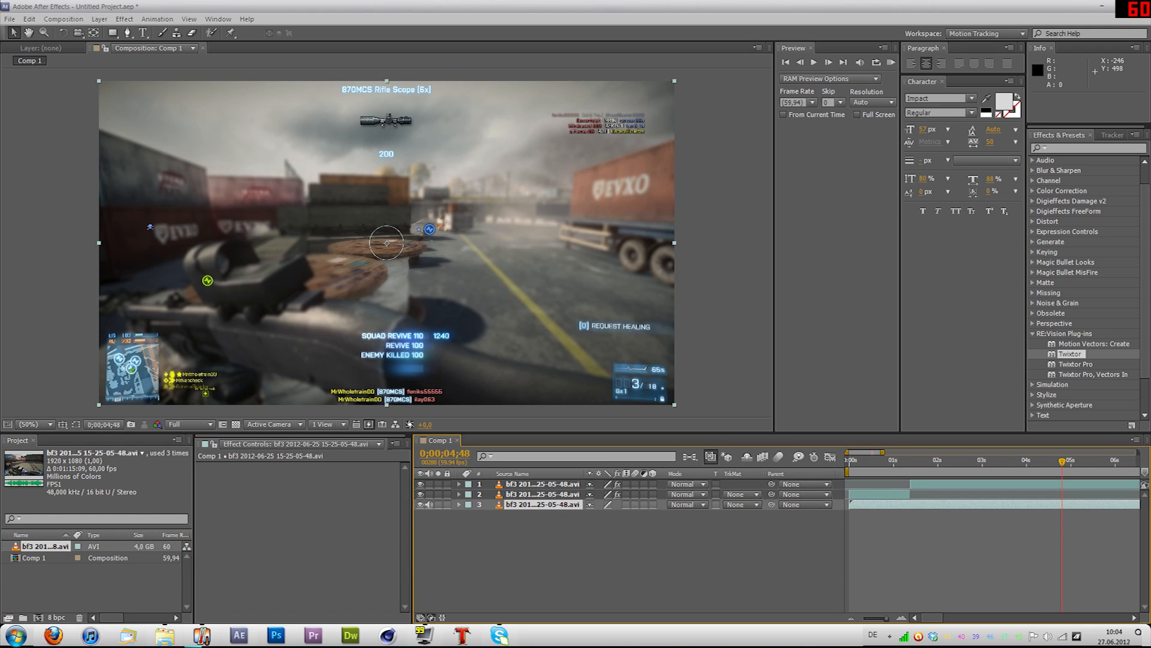
pyautogui.moveTo(903, 461); pyautogui.dragTo(914, 462)
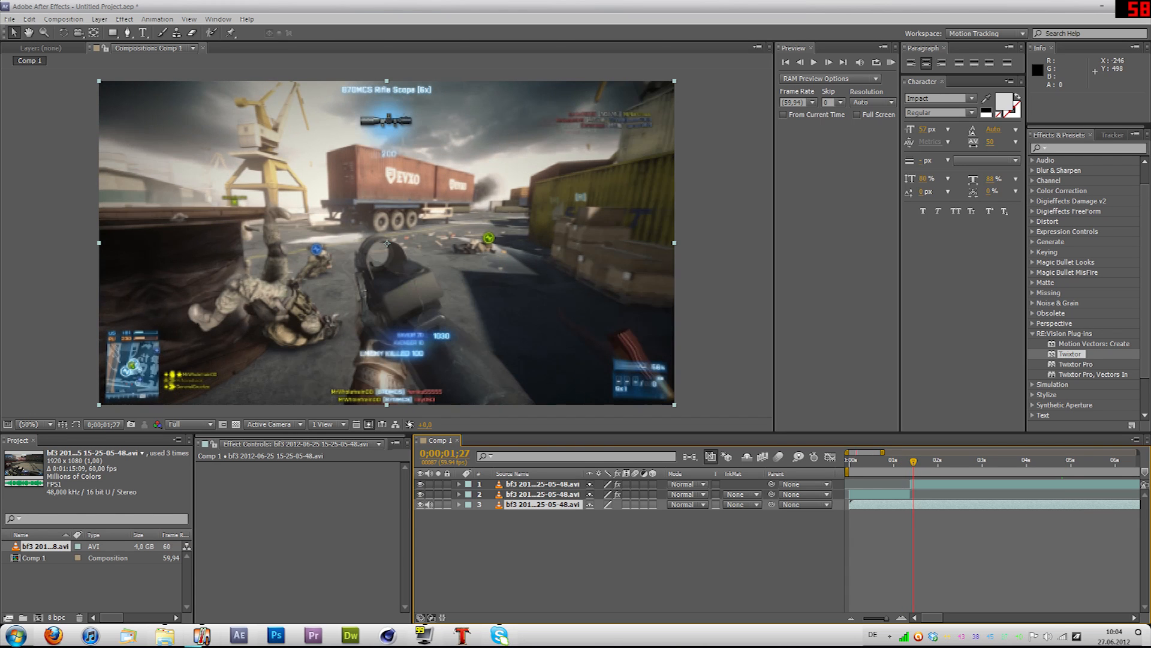
pyautogui.click(942, 484)
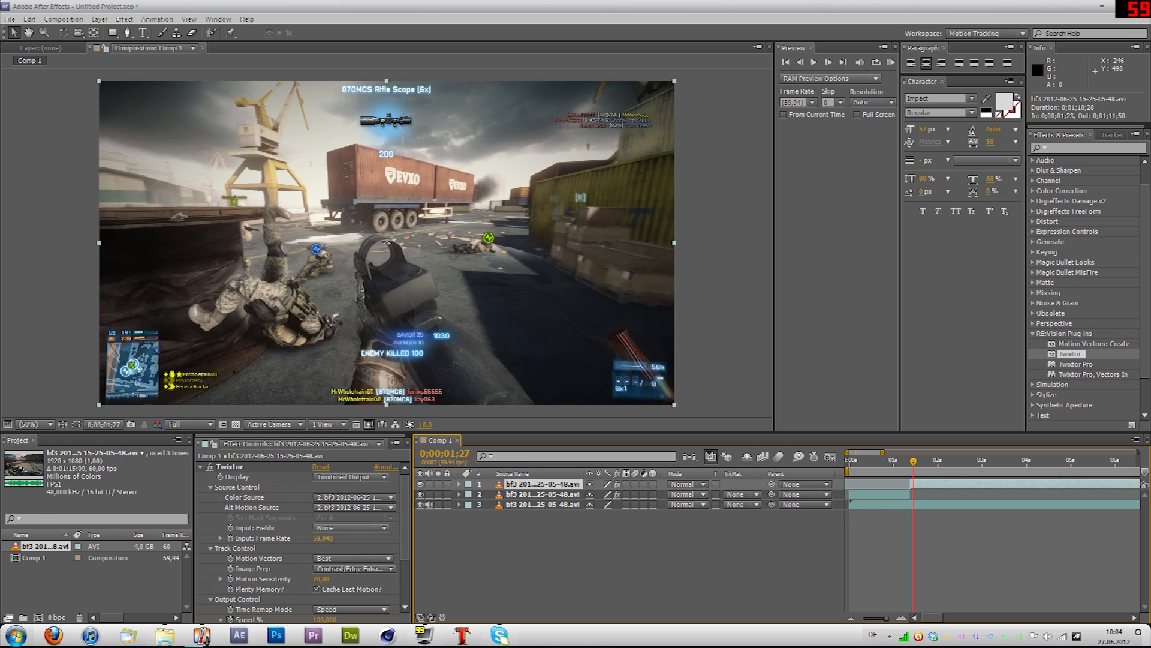
pyautogui.press('Delete')
# Step: Slide the newly added clip earlier so its in point is at -0;00;04;29, mute its audio and play to the next scene
pyautogui.moveTo(914, 461); pyautogui.dragTo(900, 461)
pyautogui.press('space')
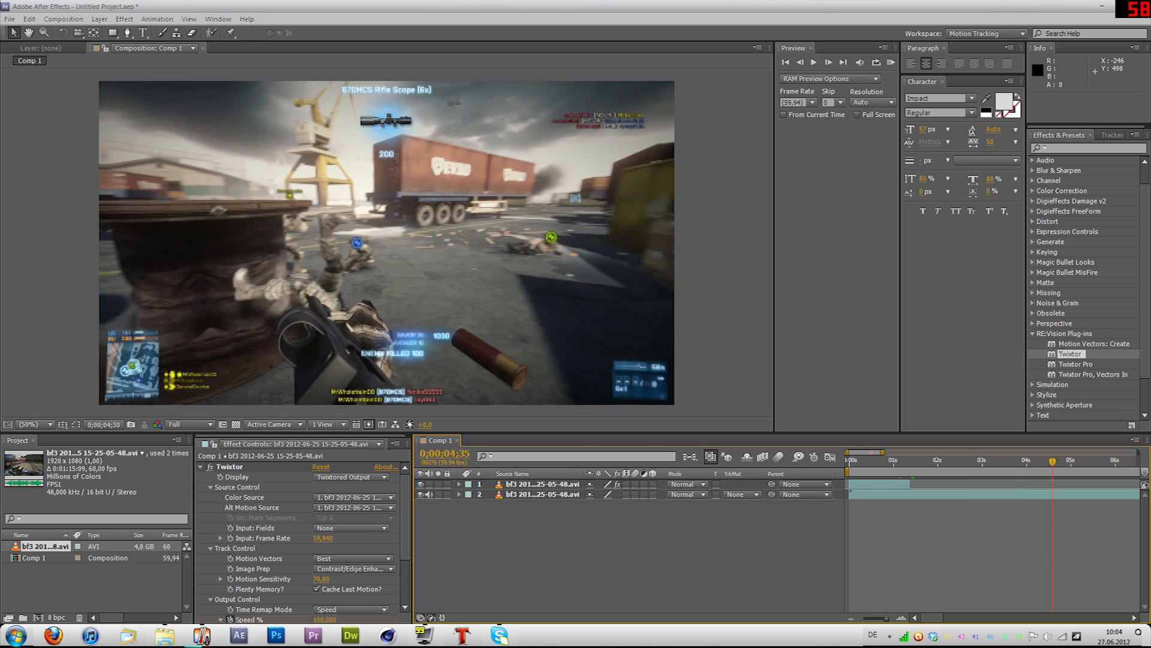
pyautogui.moveTo(1041, 494); pyautogui.dragTo(920, 494)
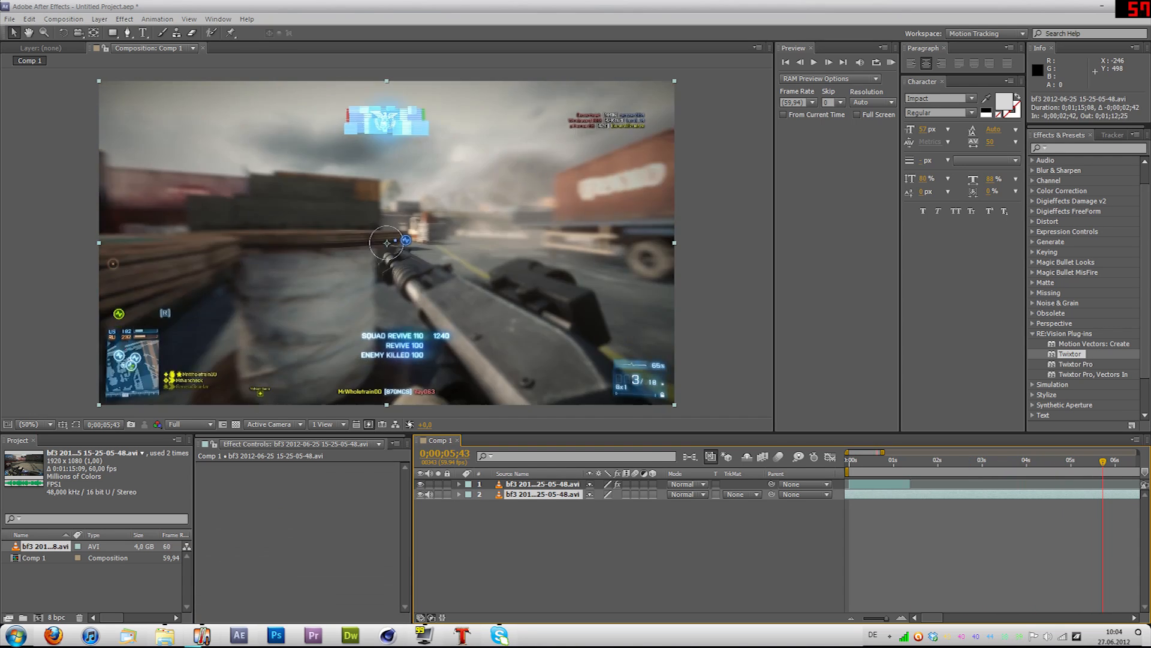
pyautogui.moveTo(1103, 461)
pyautogui.mouseDown()
pyautogui.moveTo(1065, 461)
pyautogui.moveTo(1084, 461)
pyautogui.mouseUp()
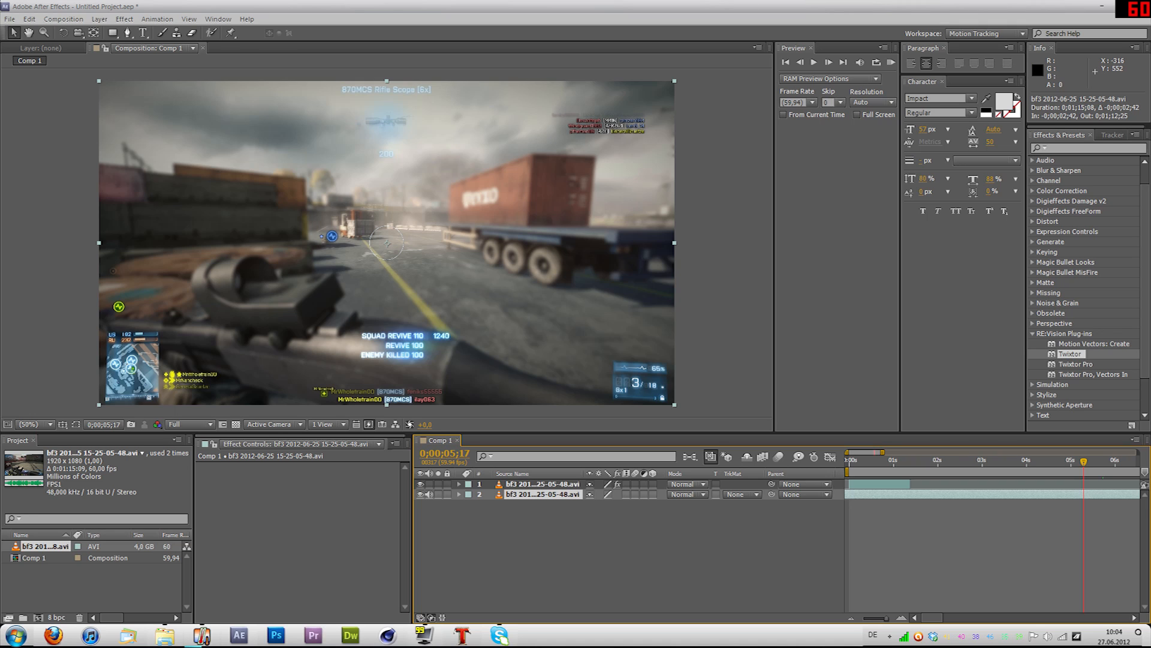
pyautogui.click(429, 495)
pyautogui.press('space')
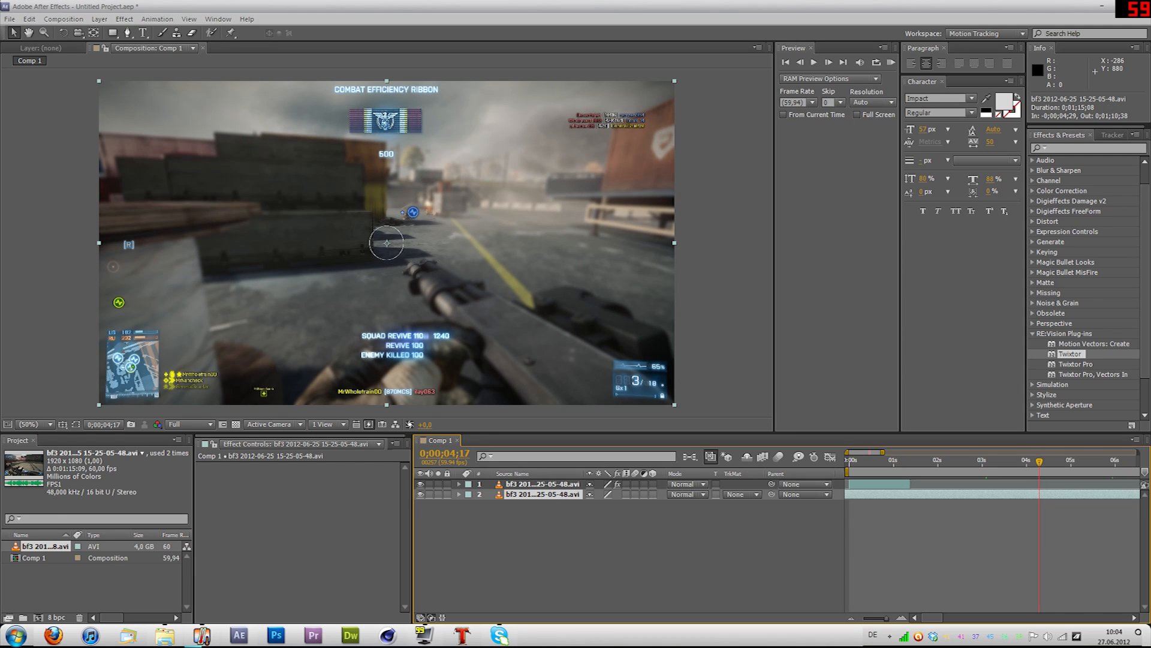
# Step: Cut off the new clip's part before 0;00;04;17 and move the remainder to start at 0;00;01;23, directly behind the first clip
pyautogui.hotkey('ctrl', 'shift', 'd')
pyautogui.click(984, 504)
pyautogui.press('Delete')
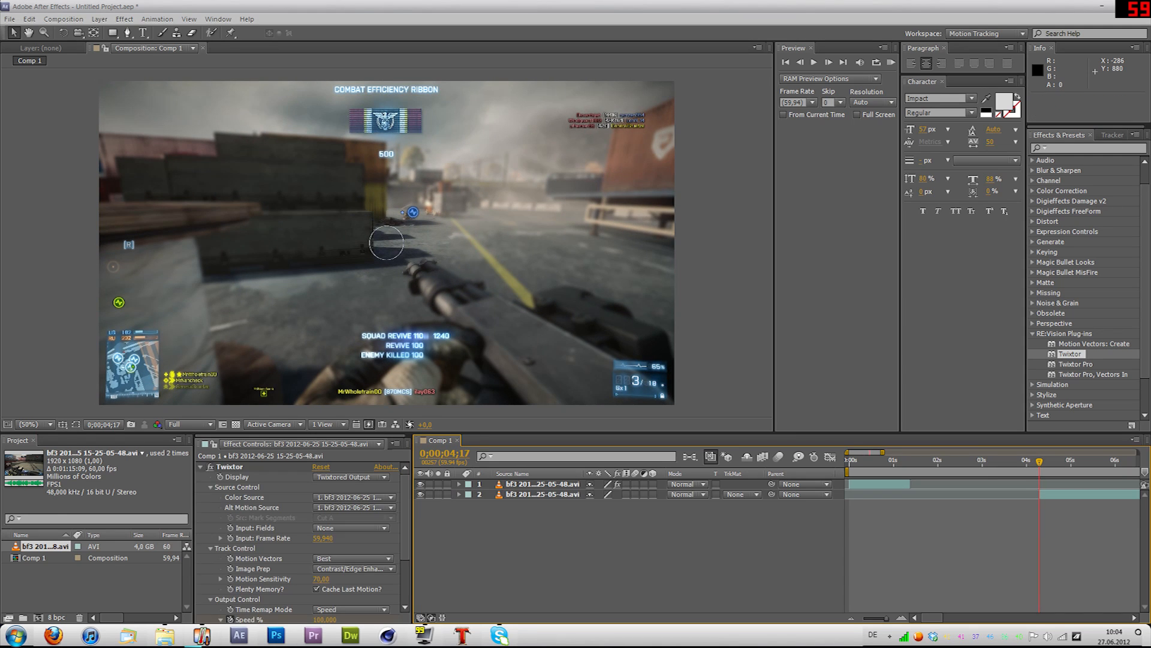
pyautogui.moveTo(1053, 494); pyautogui.dragTo(924, 494)
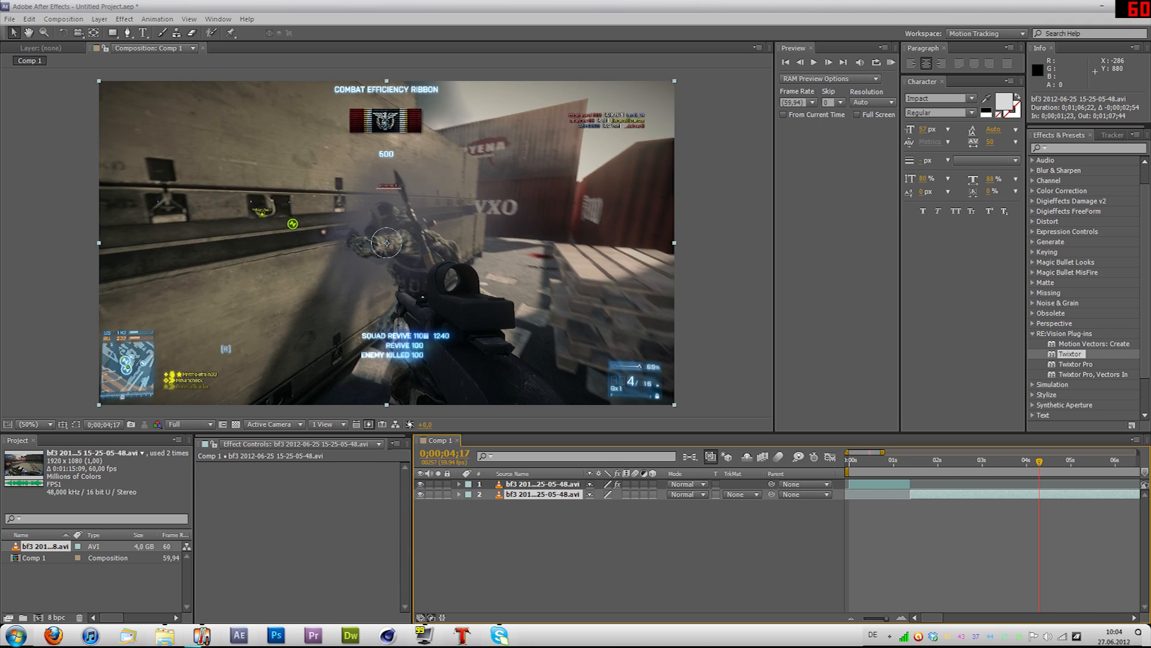
# Step: Apply Twixtor to the second clip and, with the playhead at 0;00;01;40, set its Alt Motion Source to layer 2
pyautogui.rightClick(544, 494)
pyautogui.moveTo(599, 228)
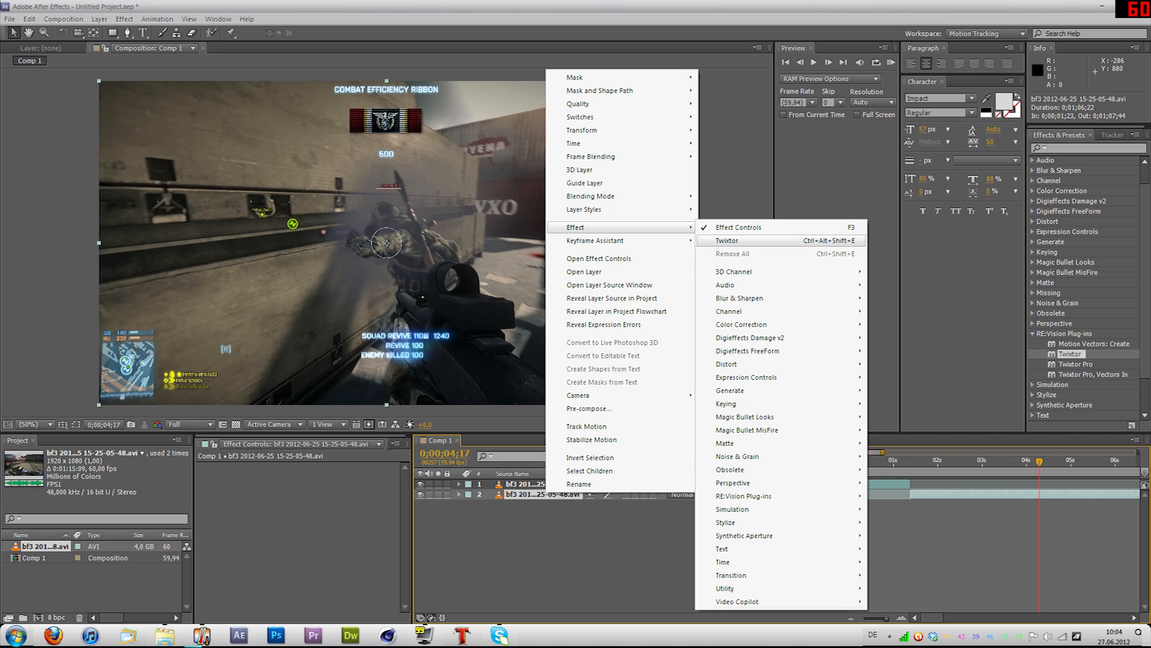
pyautogui.click(738, 241)
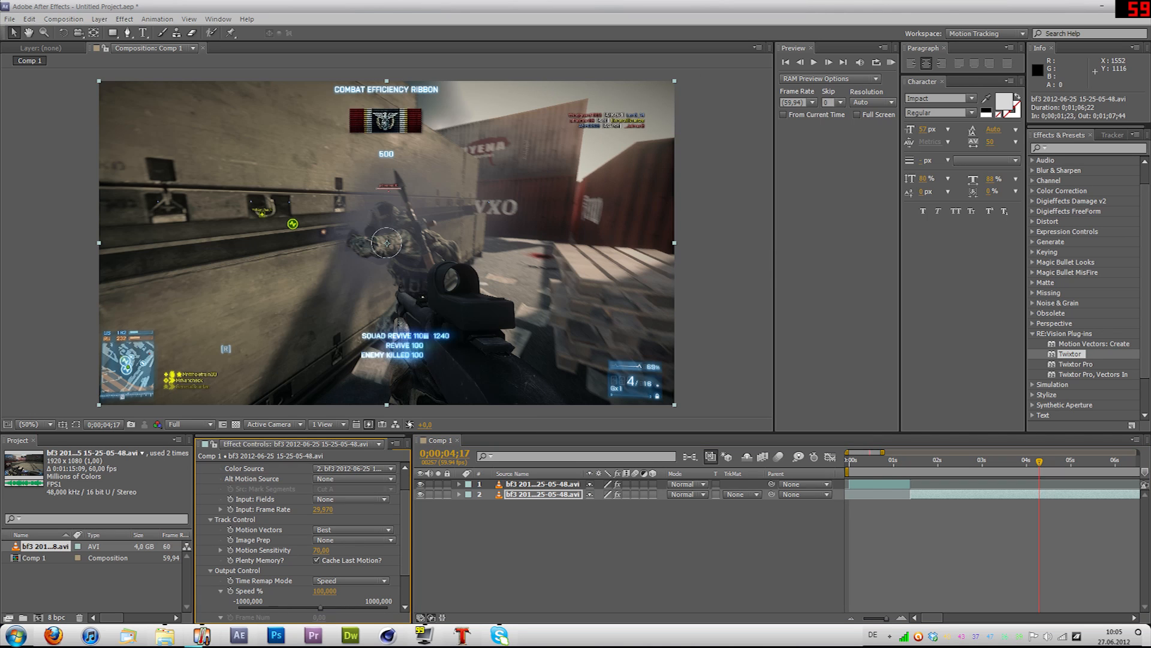
pyautogui.click(564, 542)
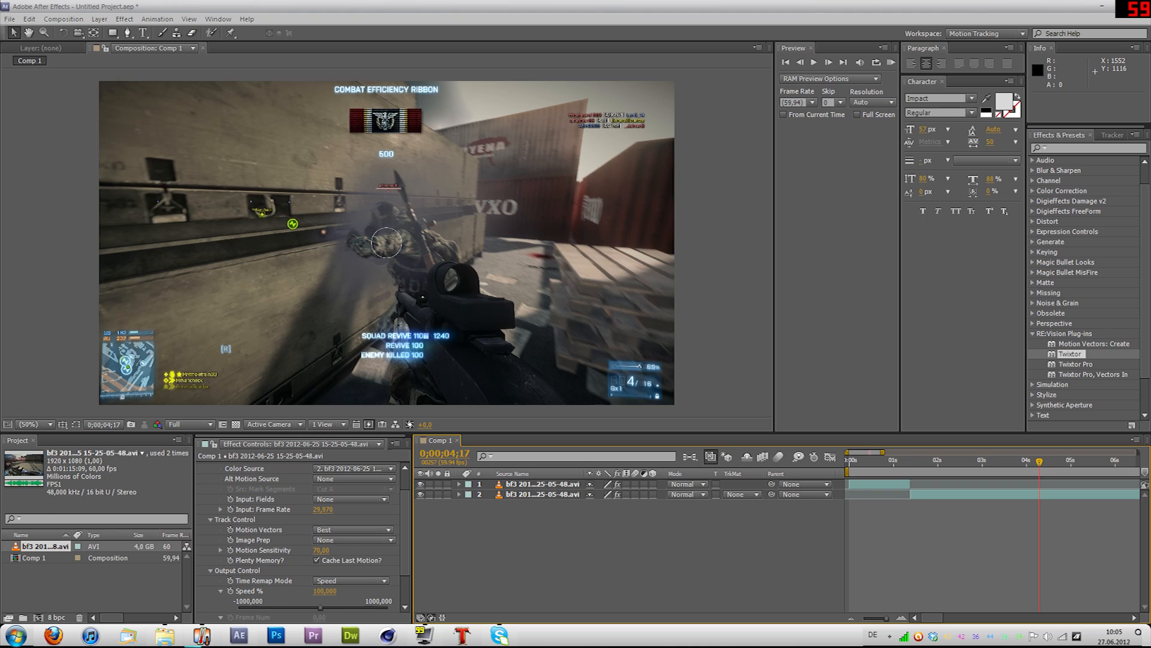
pyautogui.click(323, 509)
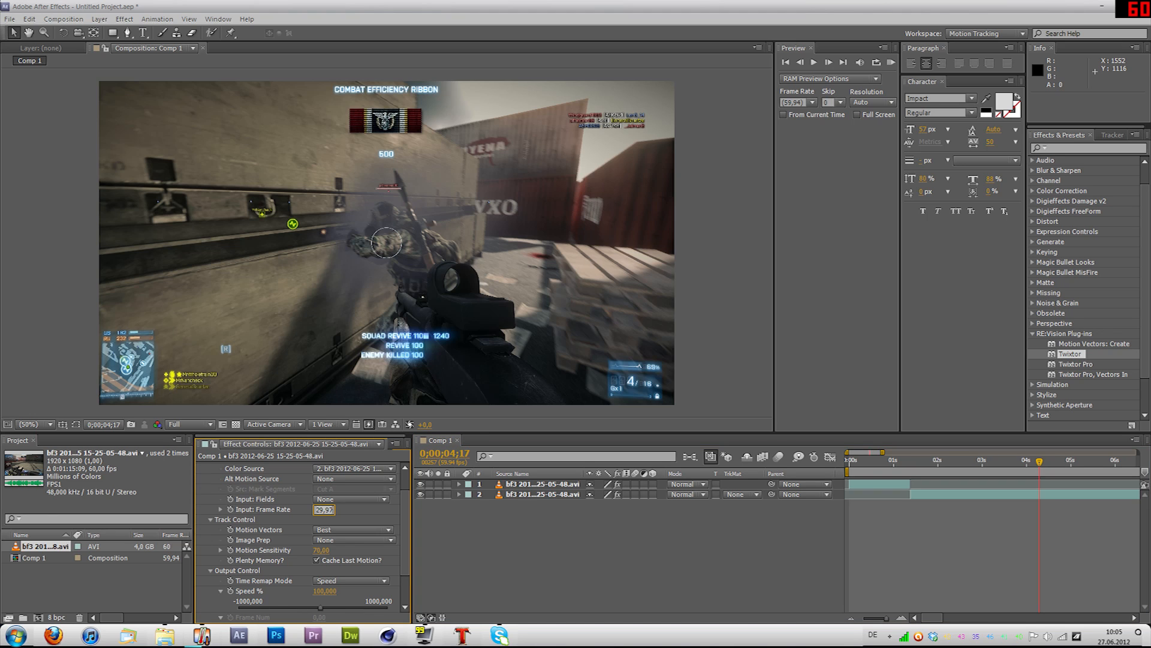
pyautogui.click(923, 461)
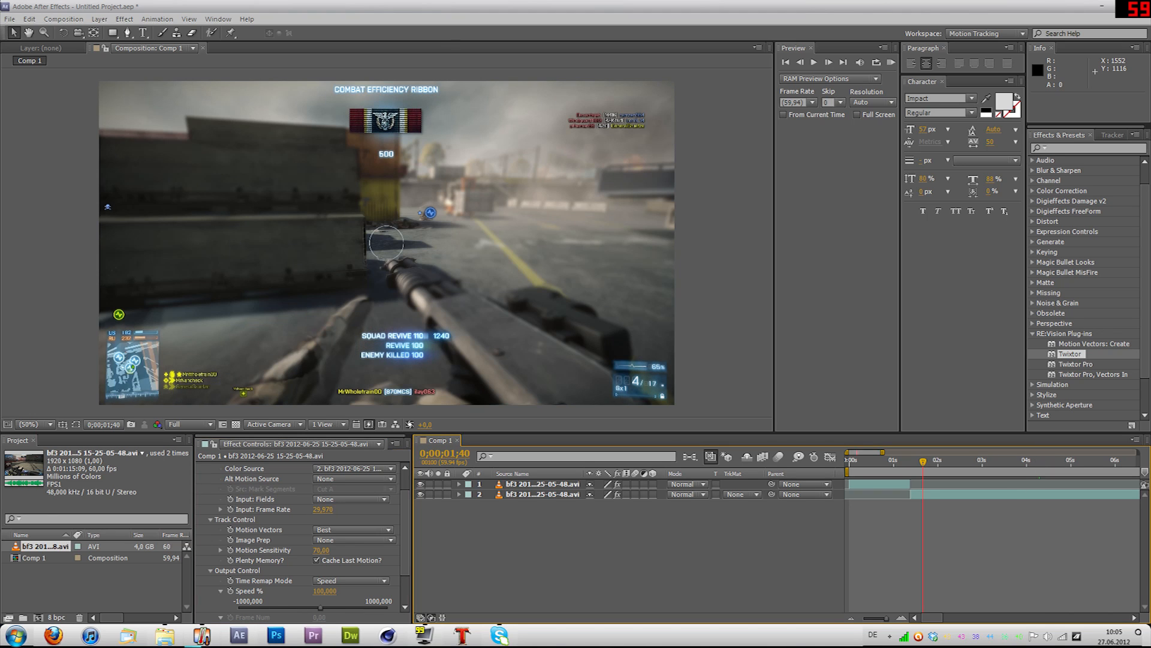
pyautogui.click(354, 478)
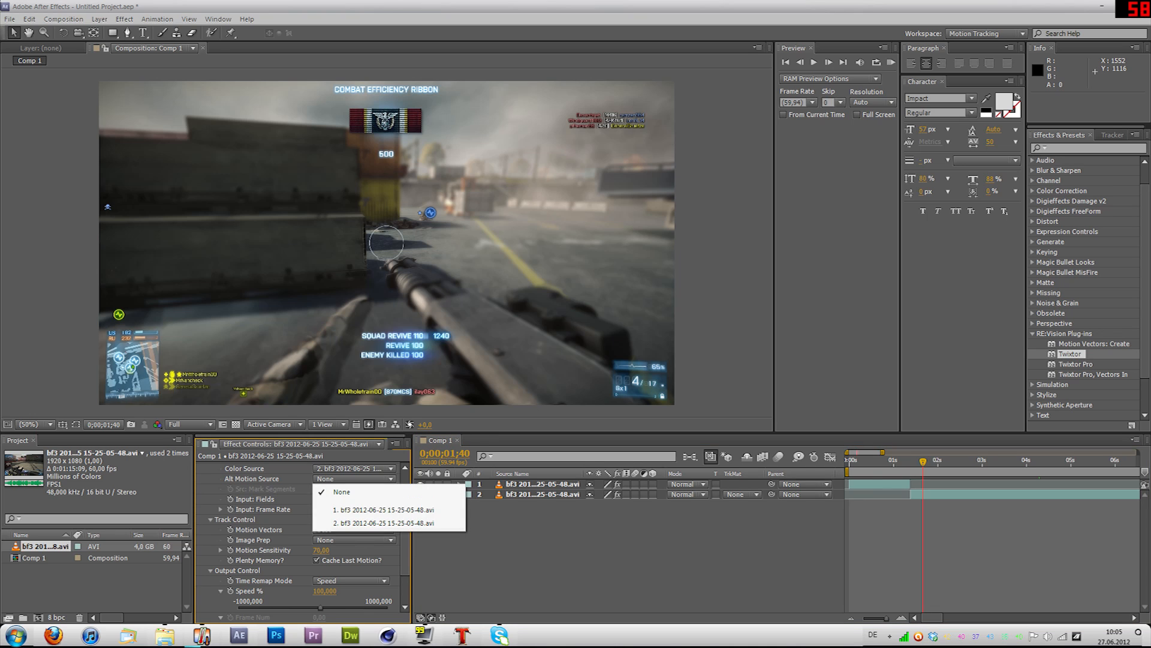
pyautogui.click(384, 522)
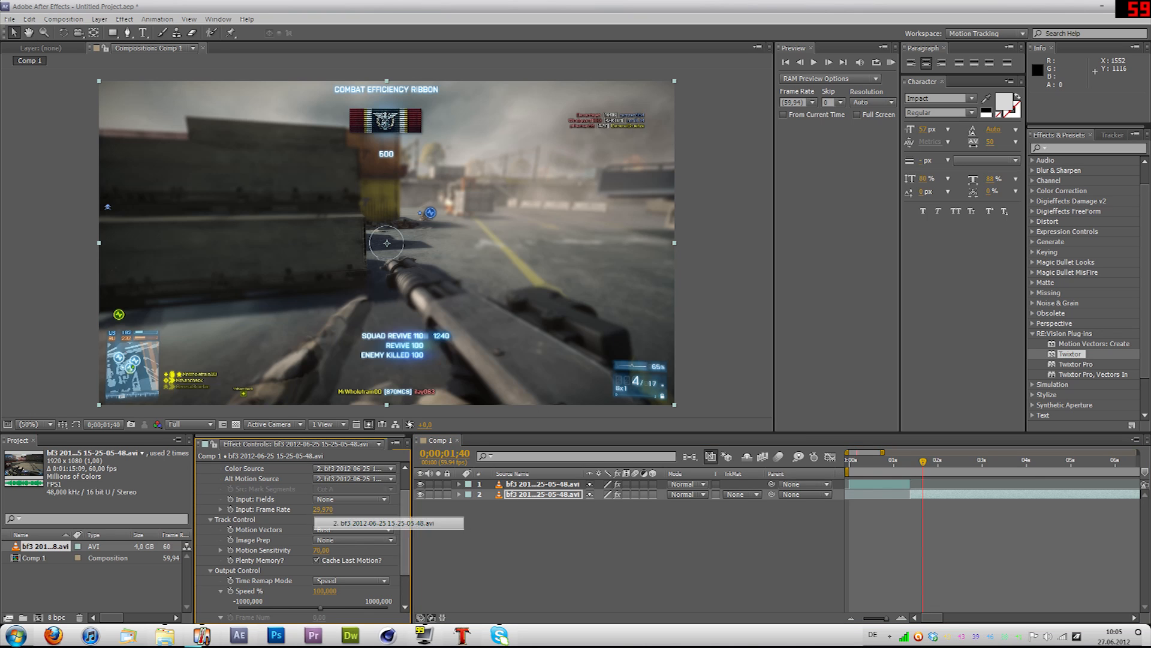
# Step: Set the second clip's Twixtor Input: Frame Rate to 59,97
pyautogui.click(323, 509)
pyautogui.write('5')
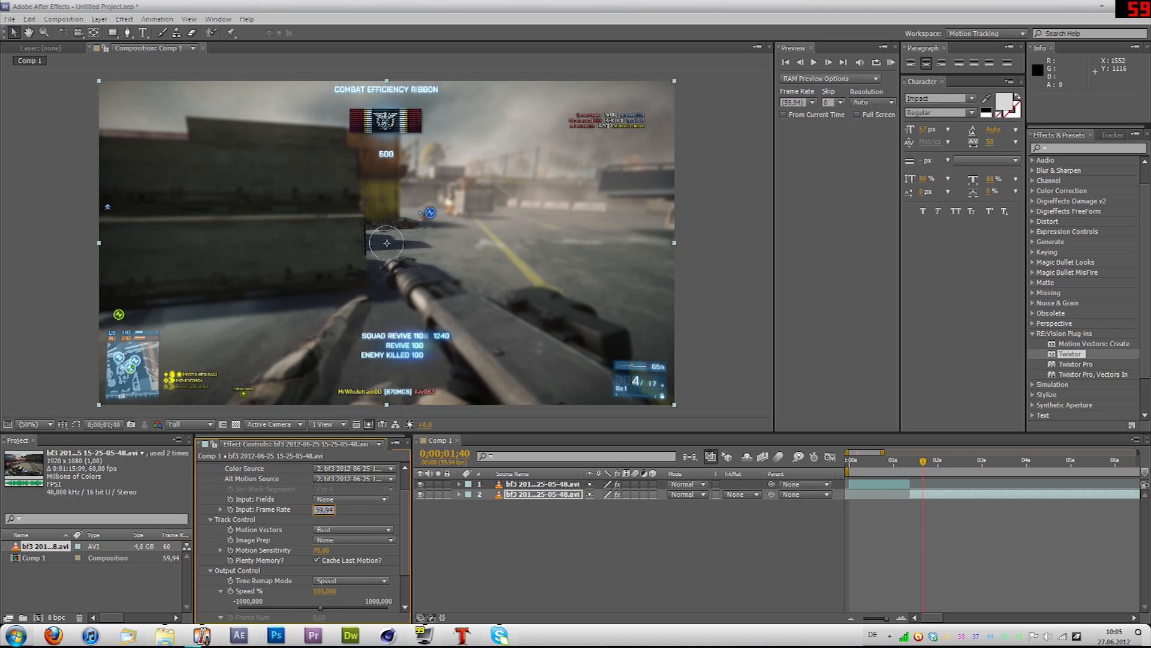
pyautogui.press('Return')
pyautogui.click(324, 510)
pyautogui.write('2')
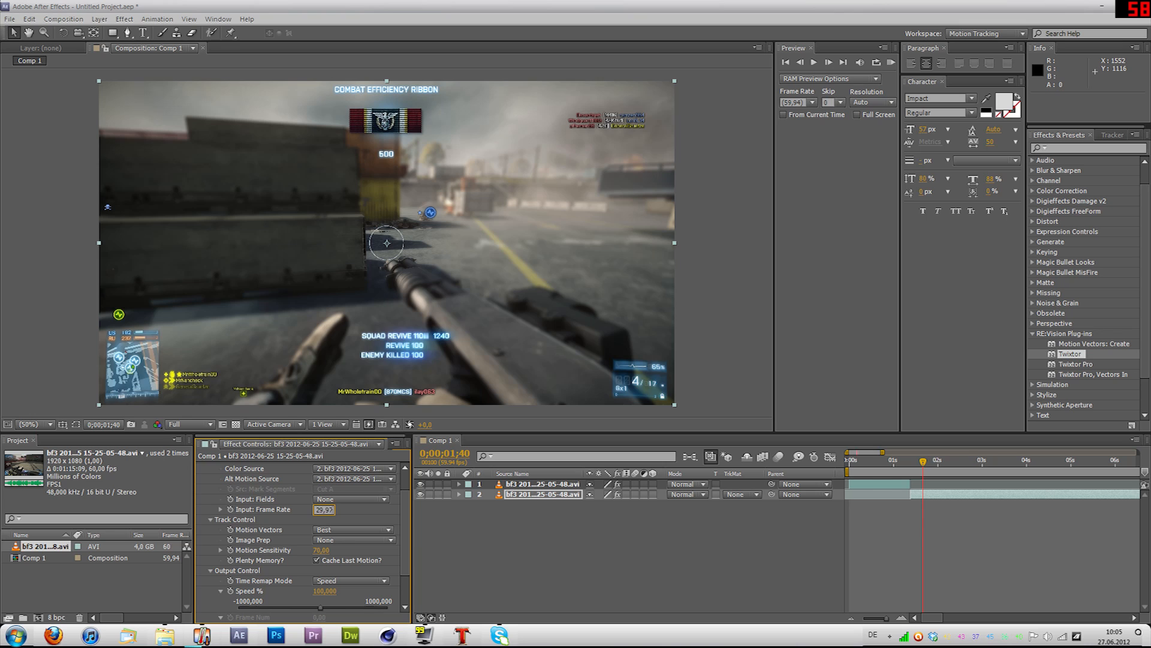
pyautogui.write('59,97')
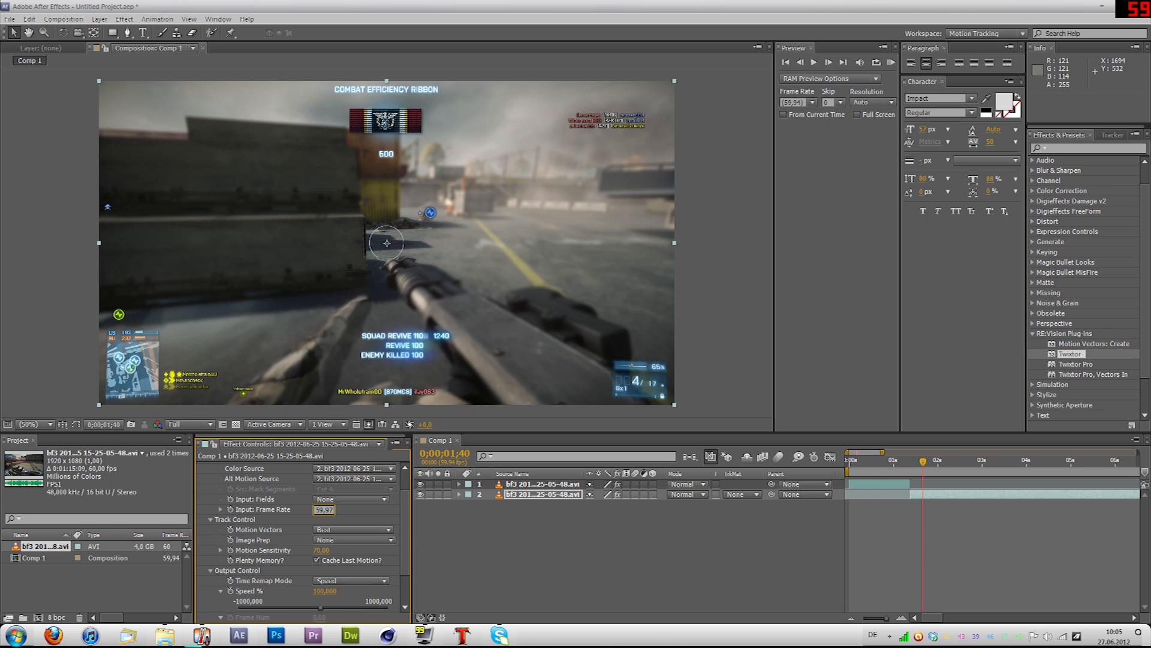
pyautogui.press('Return')
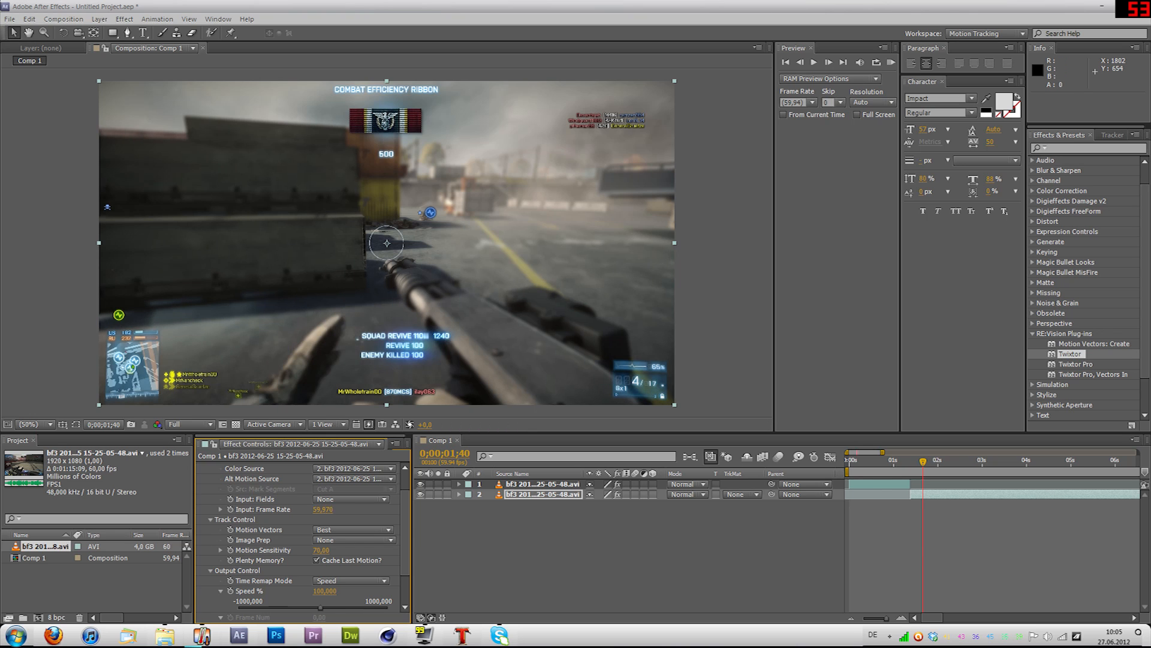
# Step: Set the second clip's Image Prep to Contrast/Edge Enhance and reveal its Twixtor effect in the timeline
pyautogui.click(354, 539)
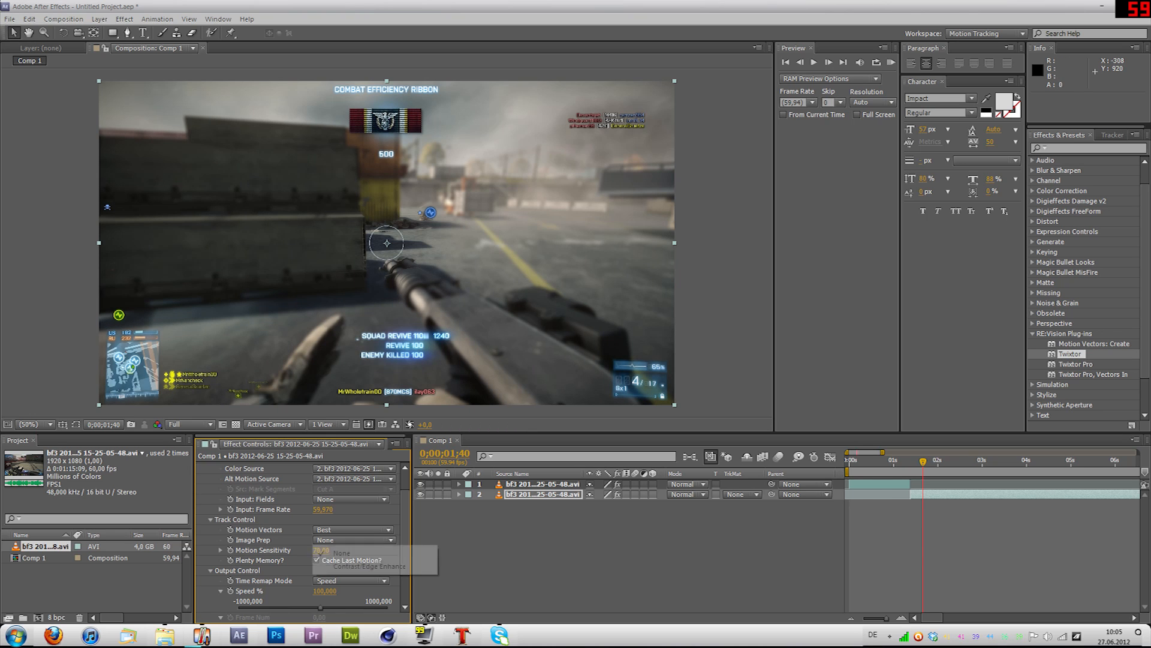
pyautogui.click(367, 566)
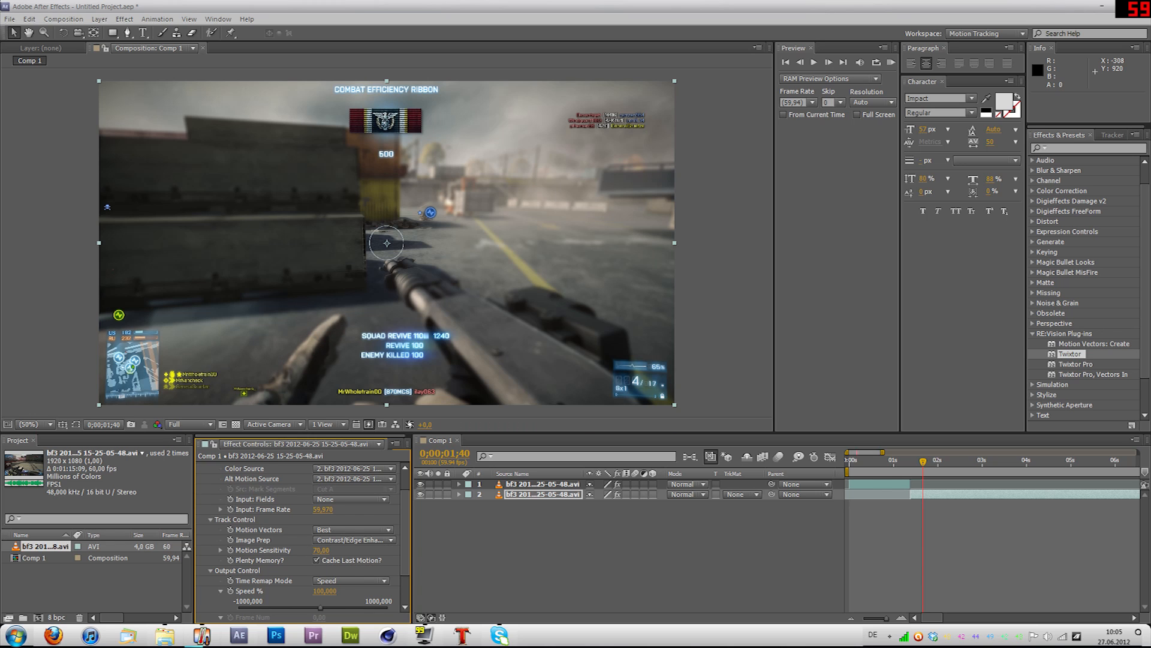
pyautogui.scroll(-2, 303, 539)
pyautogui.scroll(4, 303, 540)
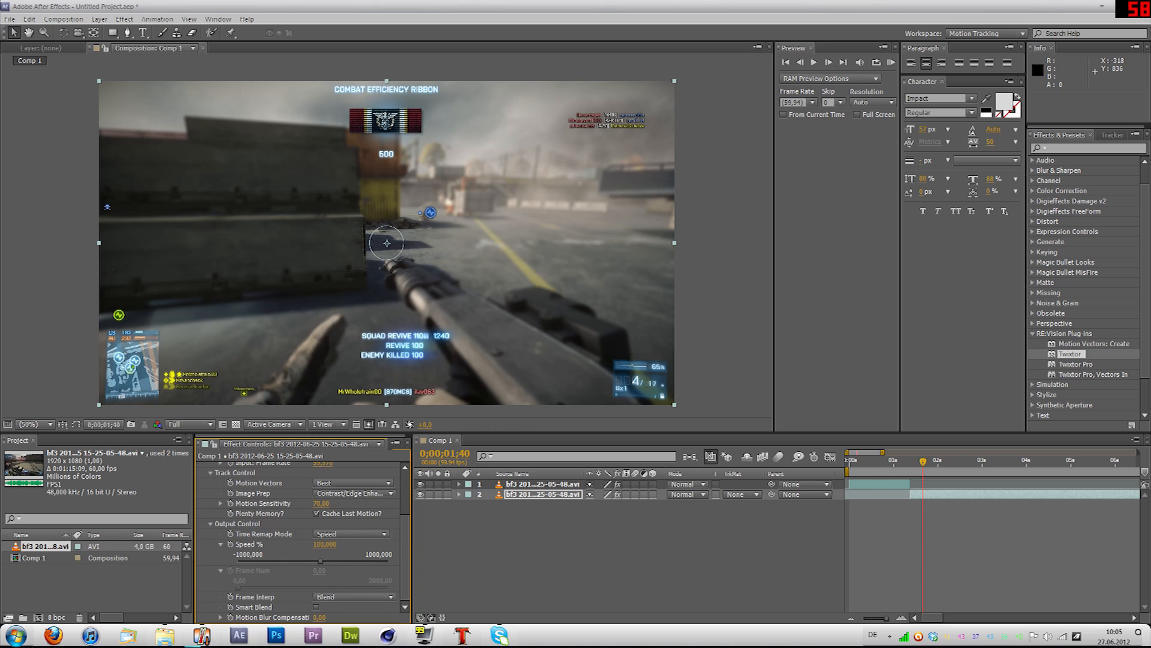
pyautogui.press('e')
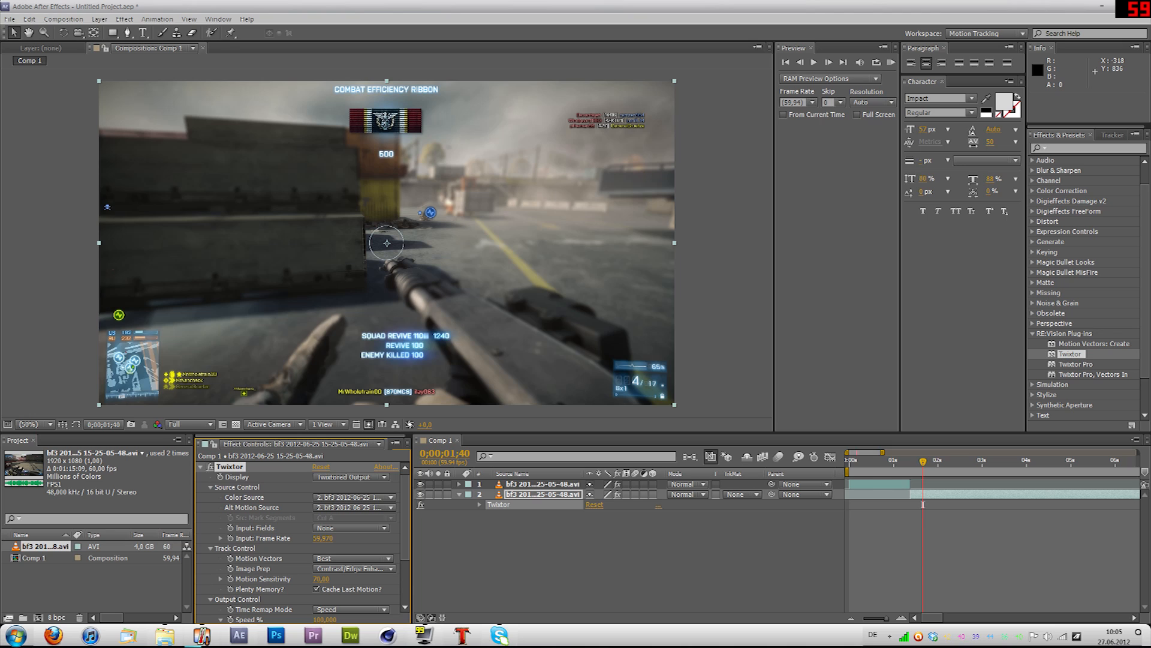
# Step: Reveal the second clip's Twixtor Output Control and keyframe its Speed % at 0;00;01;40
pyautogui.click(479, 504)
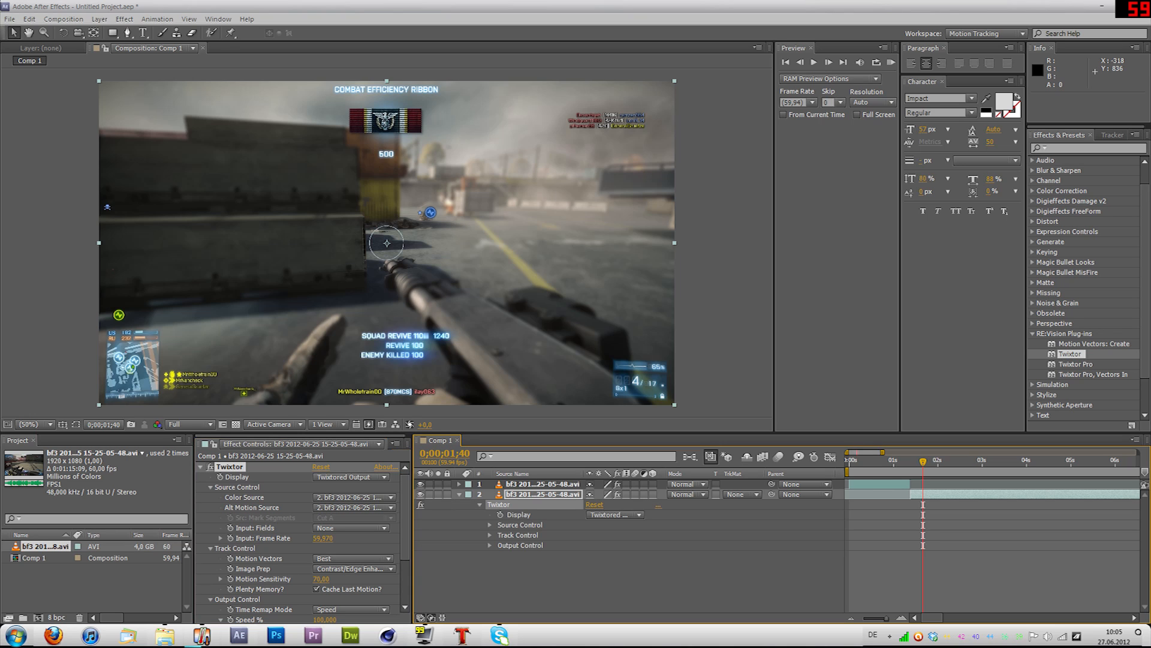
pyautogui.press('F2')
pyautogui.click(489, 545)
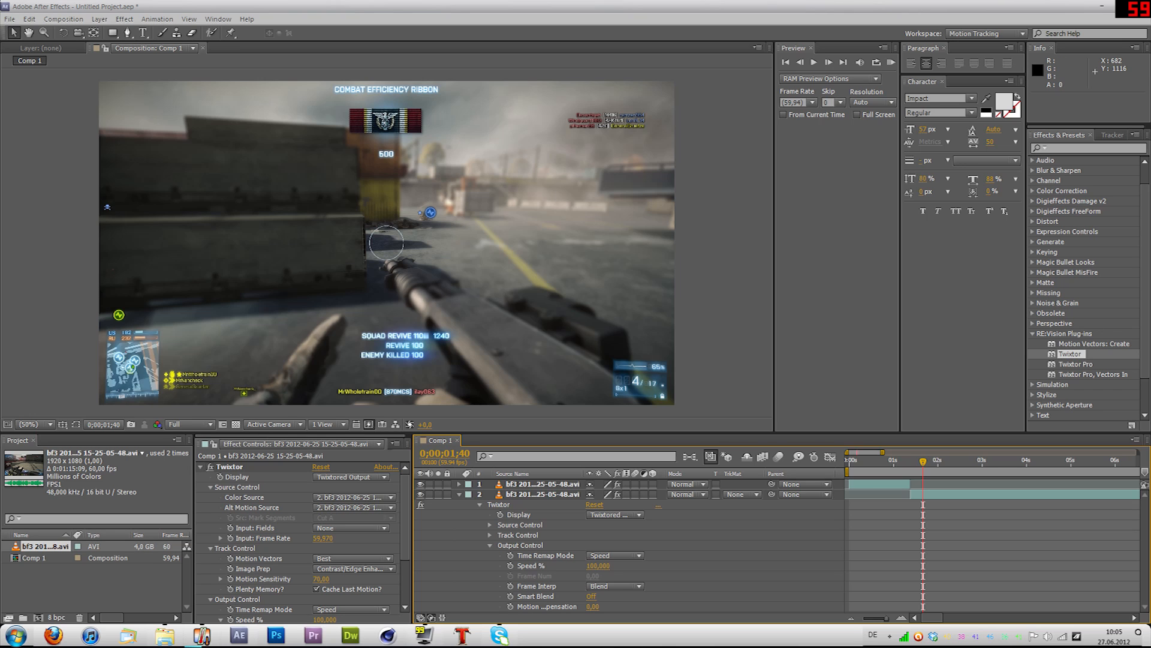
pyautogui.click(542, 495)
pyautogui.press('=')
pyautogui.press('=')
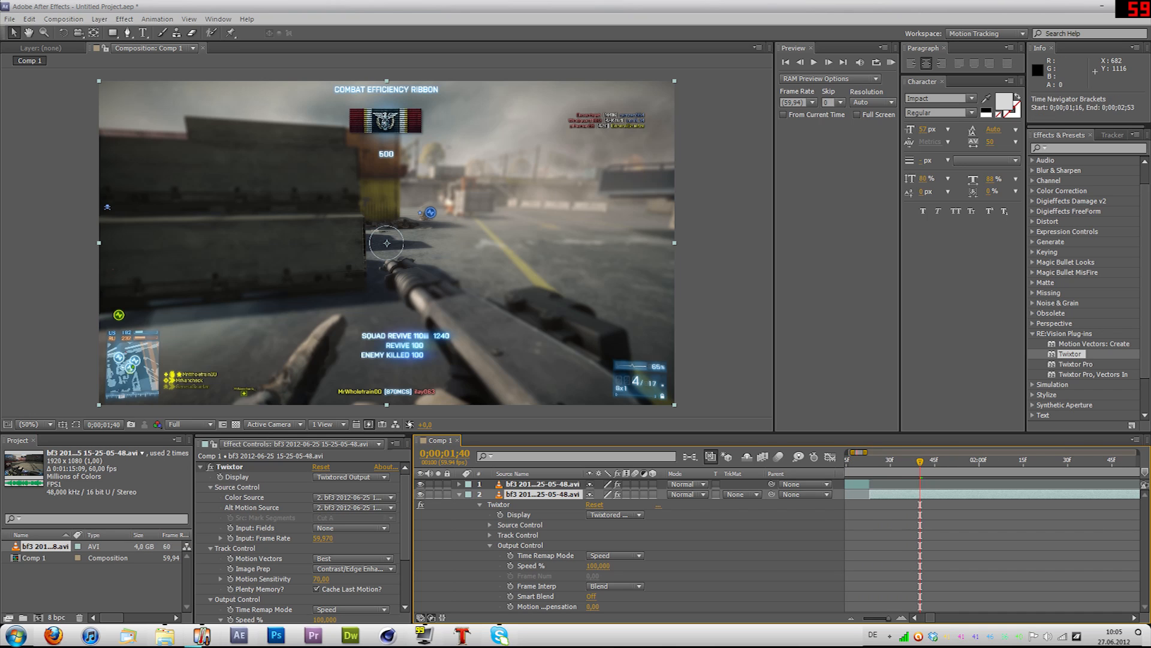
pyautogui.press('=')
pyautogui.click(510, 566)
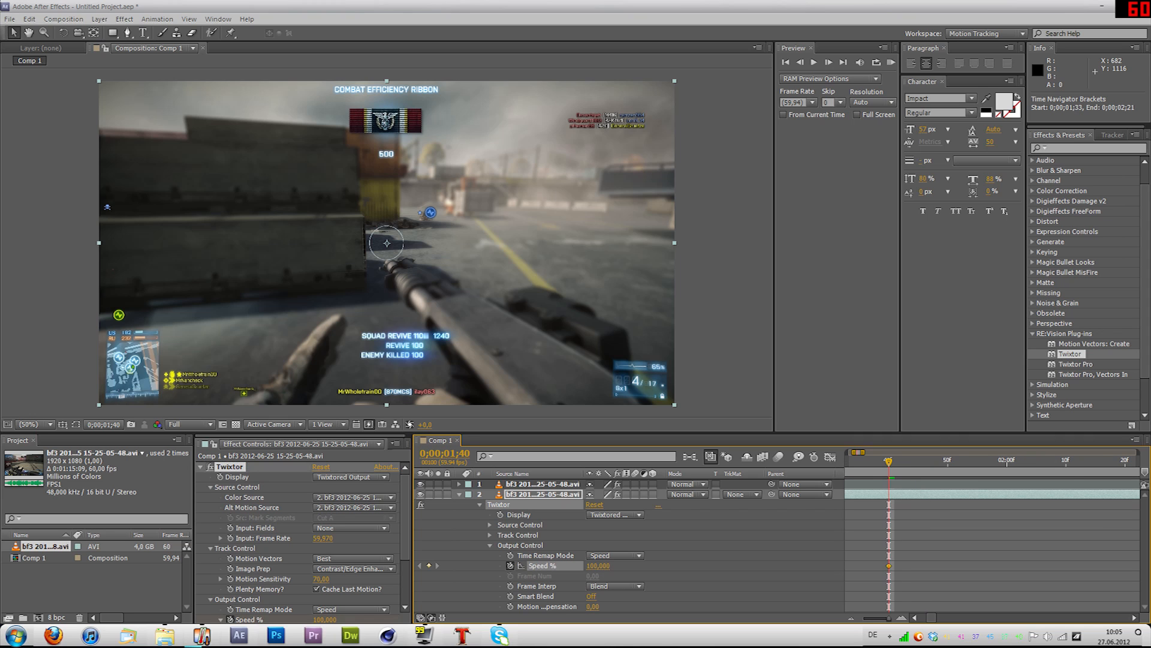
# Step: At 0;00;01;49, keyframe the second clip's Twixtor Speed % at 40 and preview the slowdown
pyautogui.press('pagedown')
pyautogui.press('pagedown')
pyautogui.press('pagedown')
pyautogui.press('pagedown')
pyautogui.press('pagedown')
pyautogui.press('pagedown')
pyautogui.press('pagedown')
pyautogui.press('pagedown')
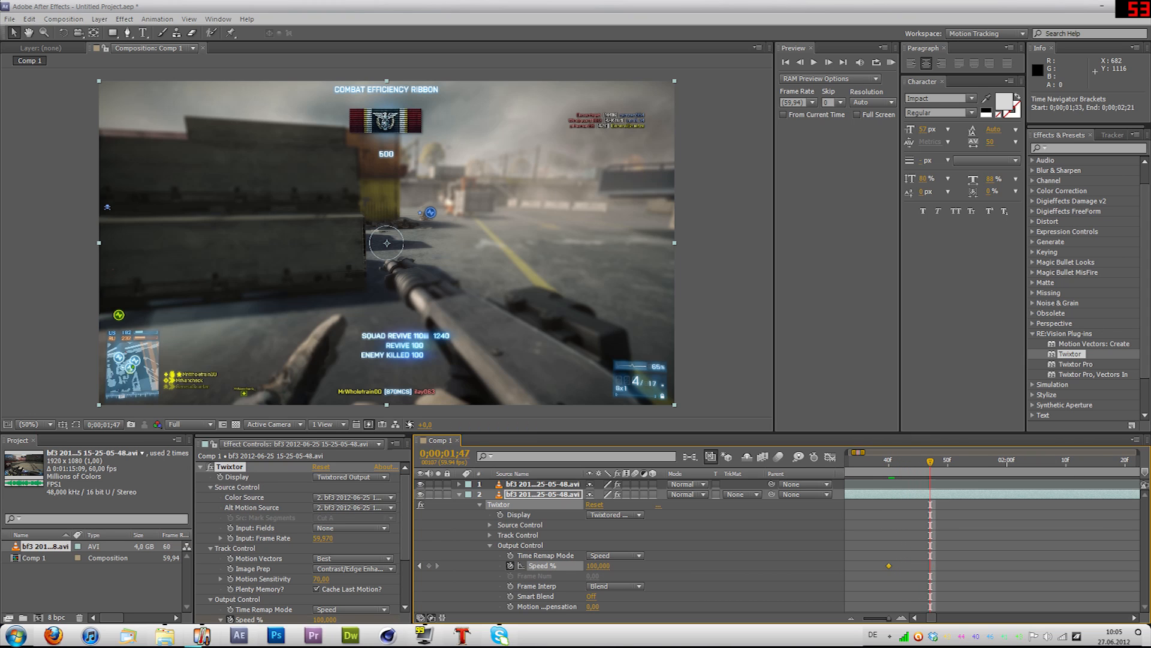
pyautogui.press('pagedown')
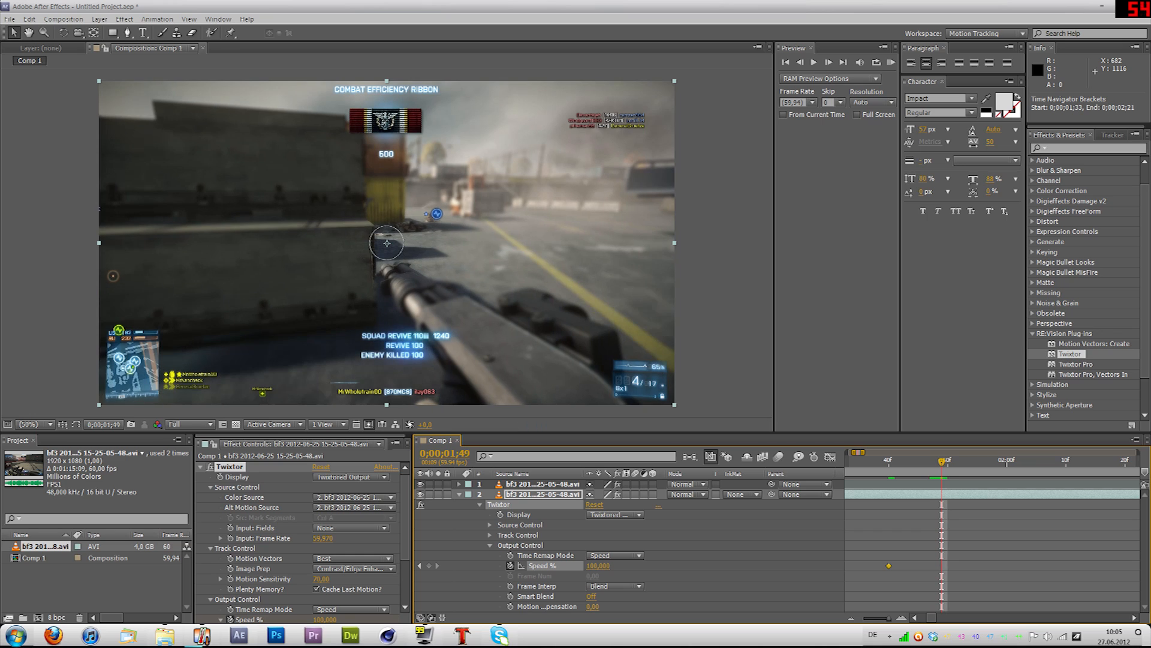
pyautogui.click(598, 566)
pyautogui.write('40')
pyautogui.press('Return')
pyautogui.press('space')
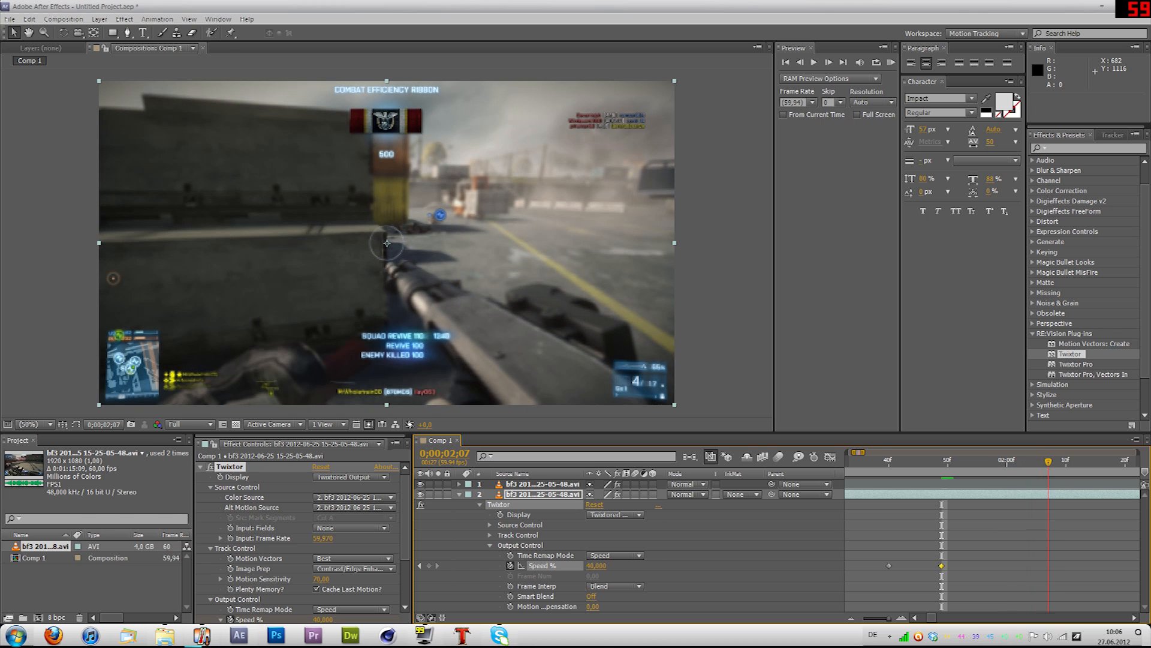
pyautogui.press('space')
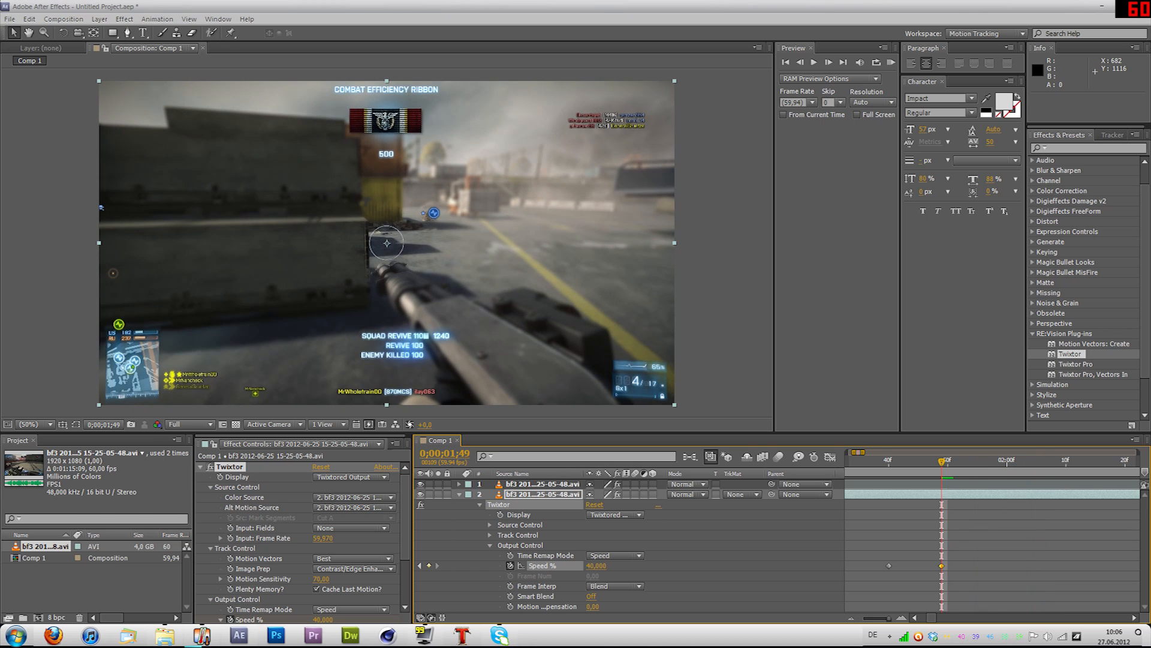
# Step: Set the Speed % keyframe at 0;00;01;49 to 20 and play the slow-motion part
pyautogui.click(597, 566)
pyautogui.write('20')
pyautogui.press('Return')
pyautogui.press('space')
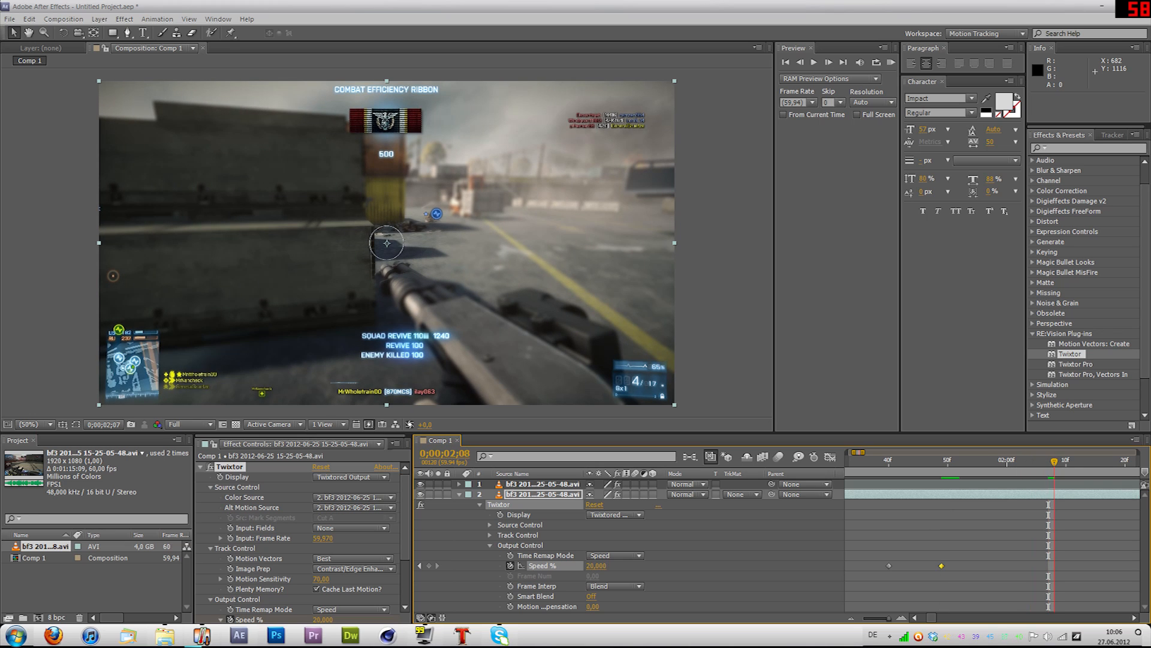
# Step: Add another Speed % keyframe with the current slow-motion value on the second clip at 0;00;02;18
pyautogui.moveTo(1131, 462); pyautogui.dragTo(1096, 461)
pyautogui.press('-')
pyautogui.press('space')
pyautogui.moveTo(1096, 528); pyautogui.dragTo(952, 528)
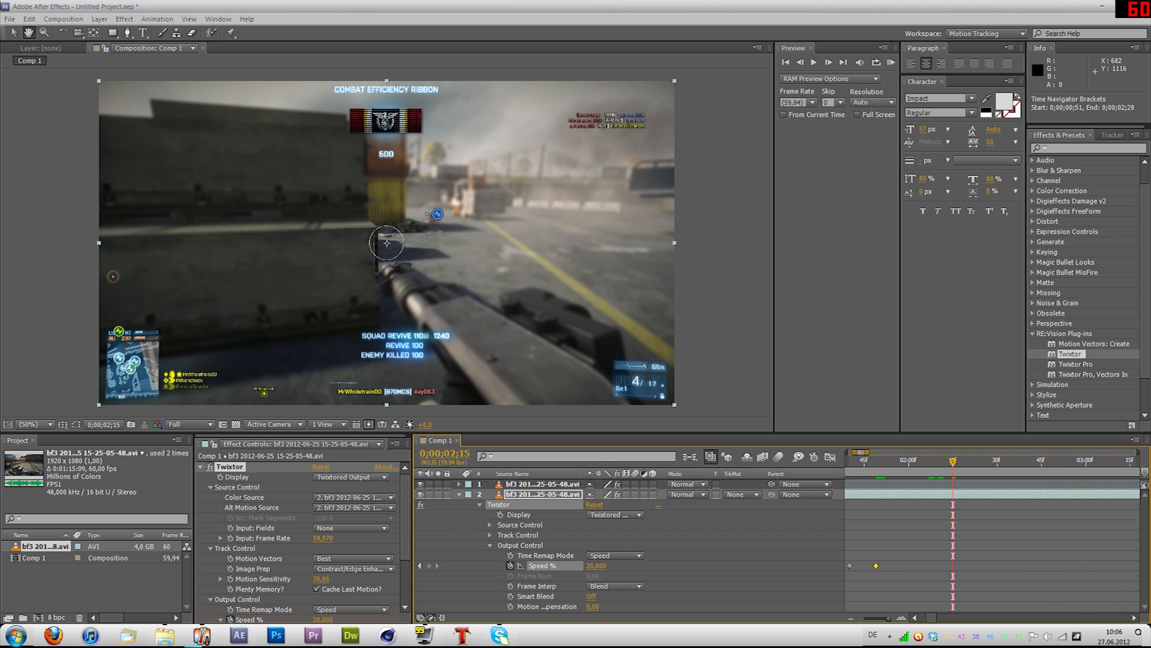
pyautogui.press('space')
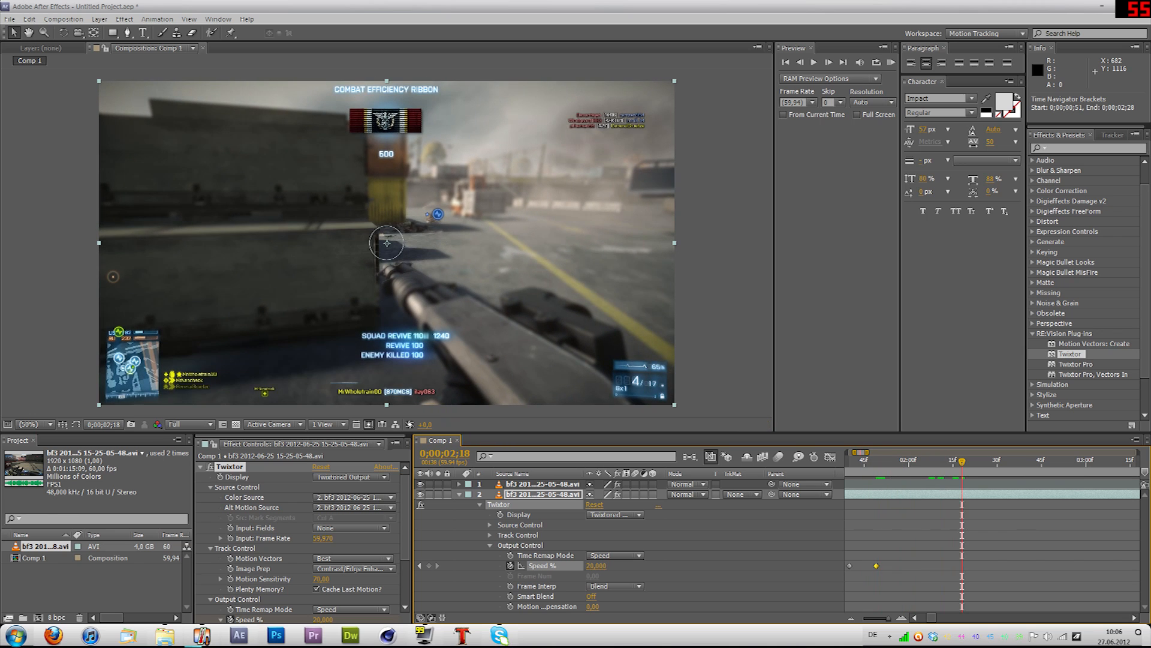
pyautogui.click(429, 566)
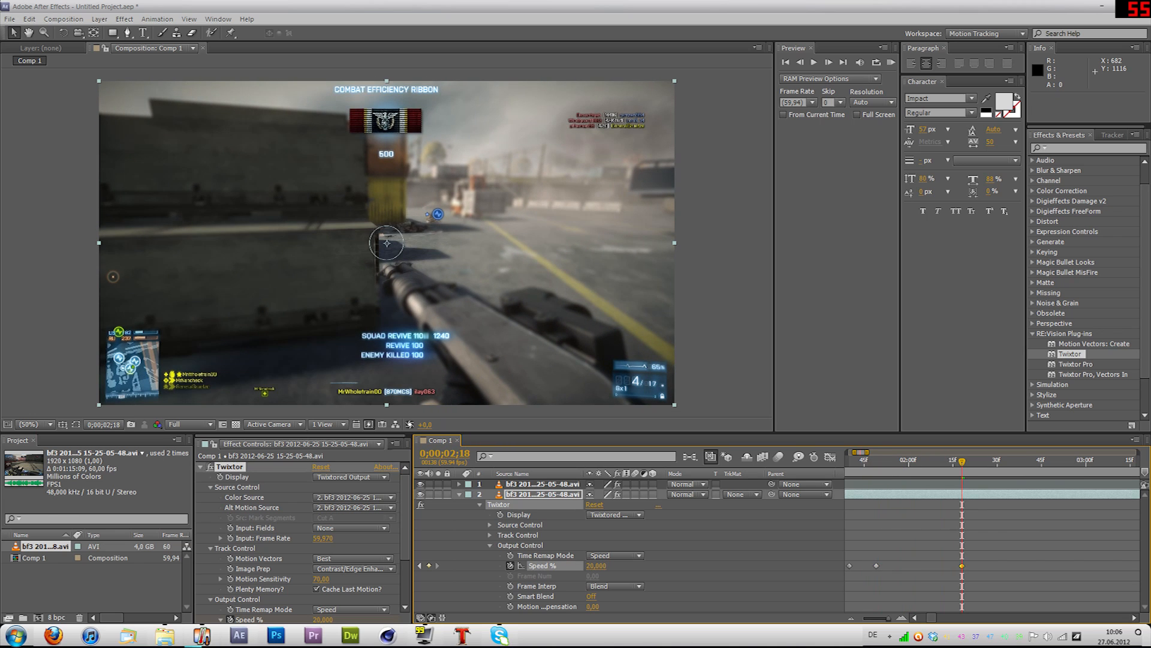
# Step: At 0;00;02;30, set the second clip's Twixtor Speed % back to 100
pyautogui.moveTo(962, 461); pyautogui.dragTo(998, 462)
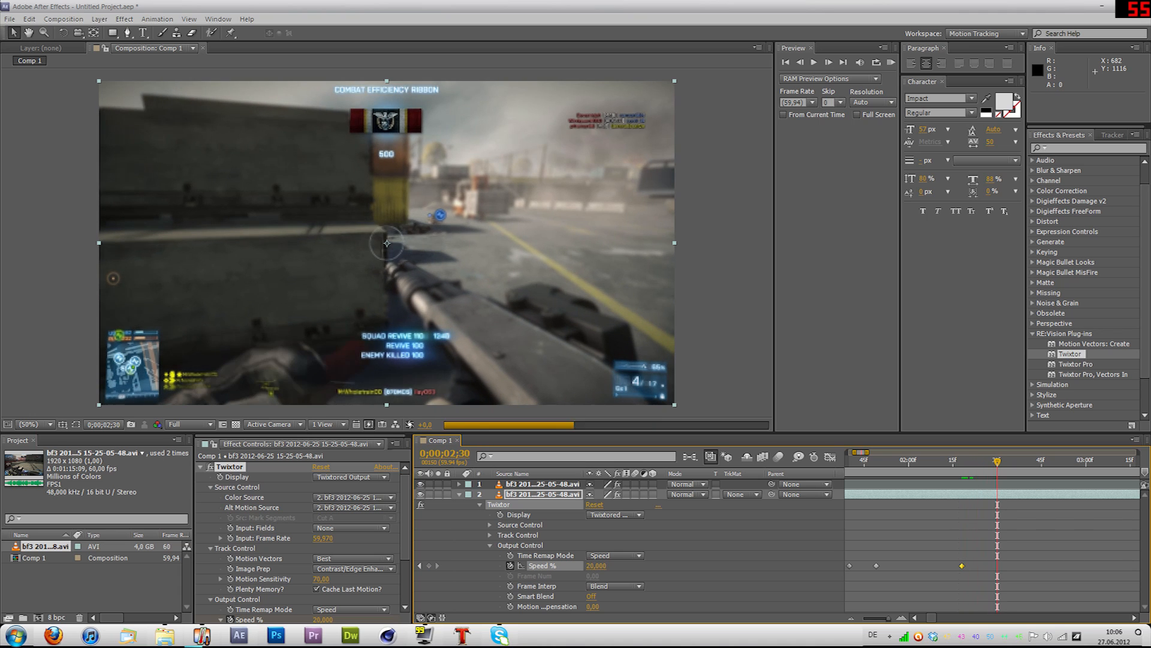
pyautogui.click(596, 565)
pyautogui.write('100')
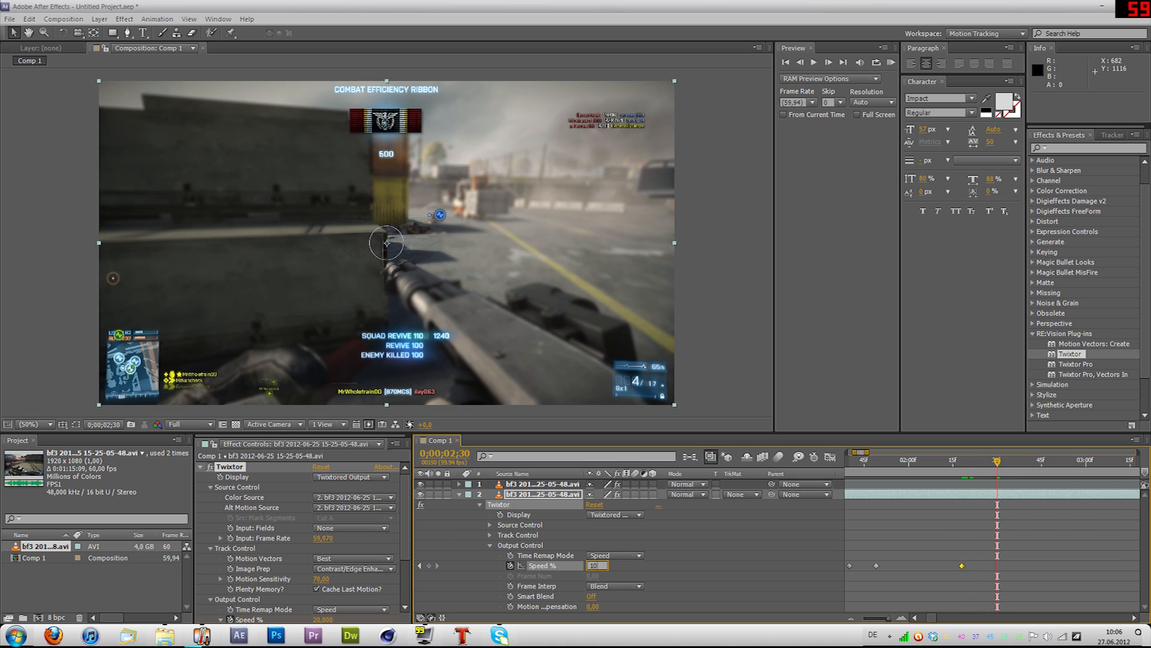
pyautogui.press('Return')
# Step: Play back the second clip's slow-motion section, inspect the image detail at 100% magnification, and return the preview to 50%
pyautogui.press('Home')
pyautogui.press('space')
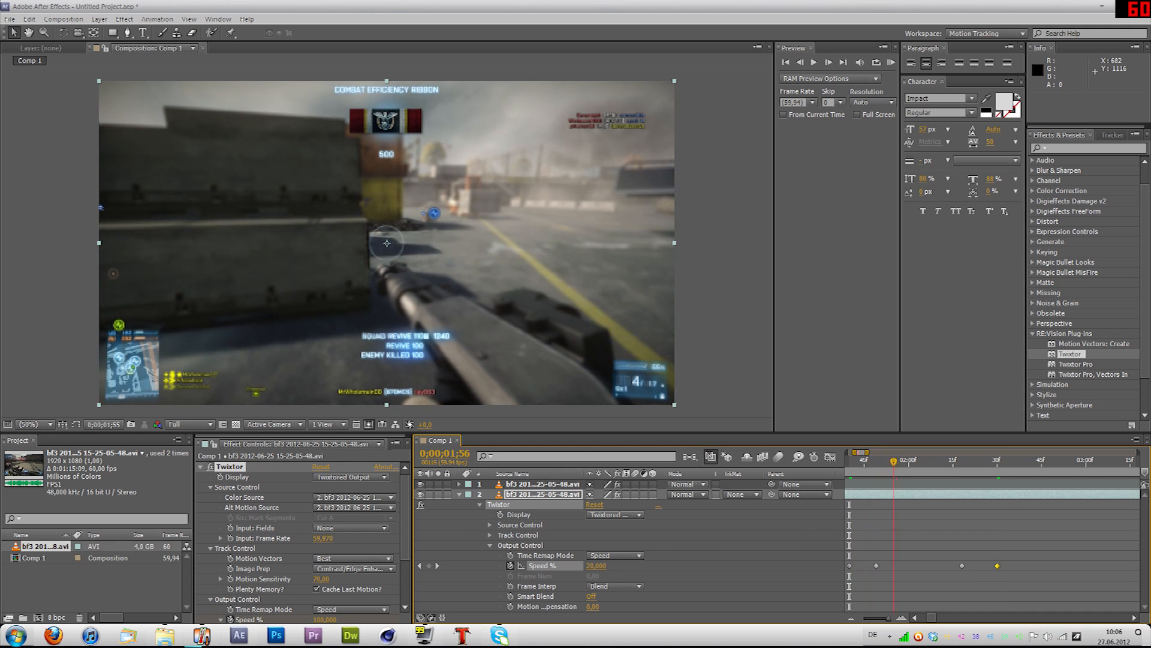
pyautogui.press('space')
pyautogui.scroll(1, 674, 331)
pyautogui.press('space')
pyautogui.moveTo(674, 331); pyautogui.dragTo(216, 208)
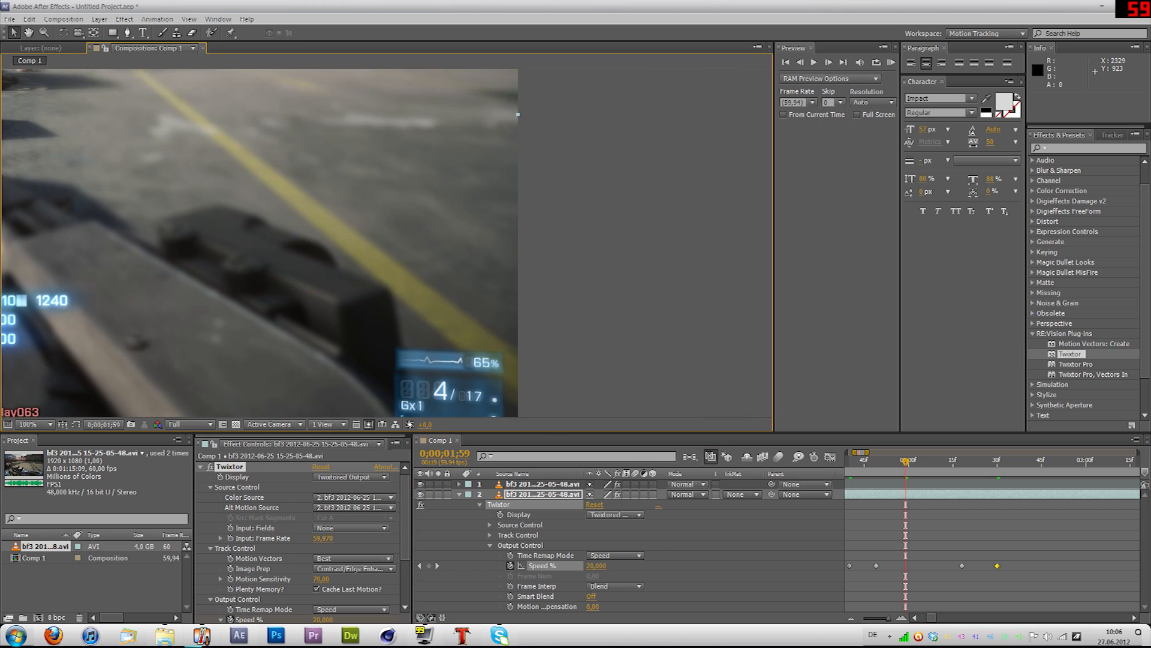
pyautogui.press('space')
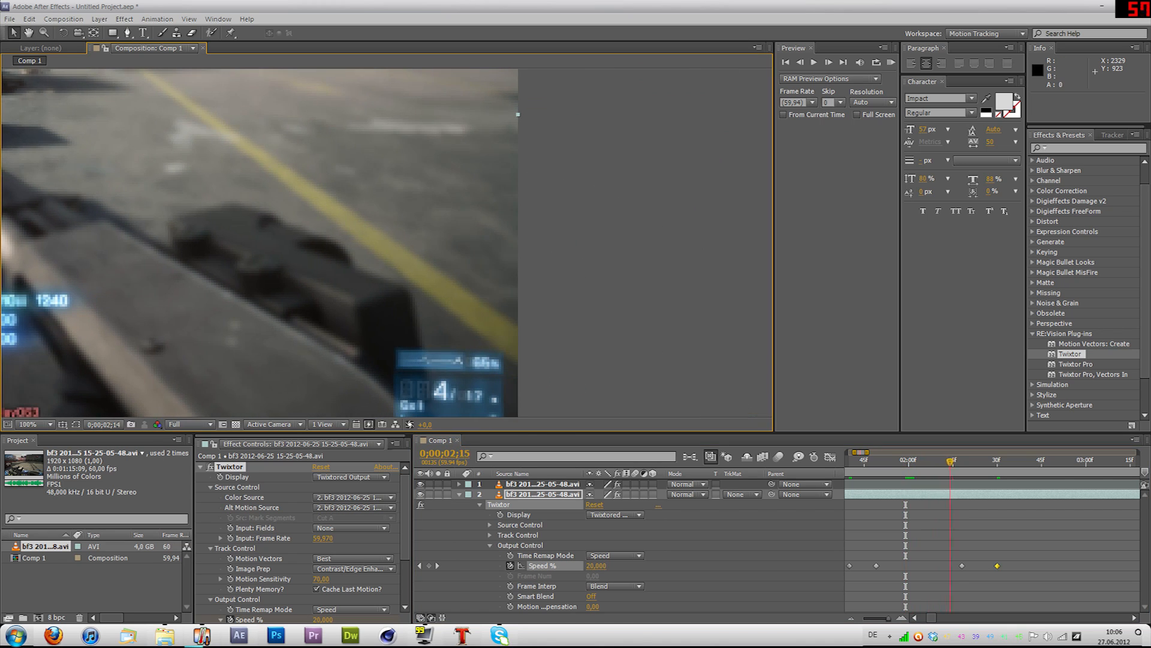
pyautogui.press('space')
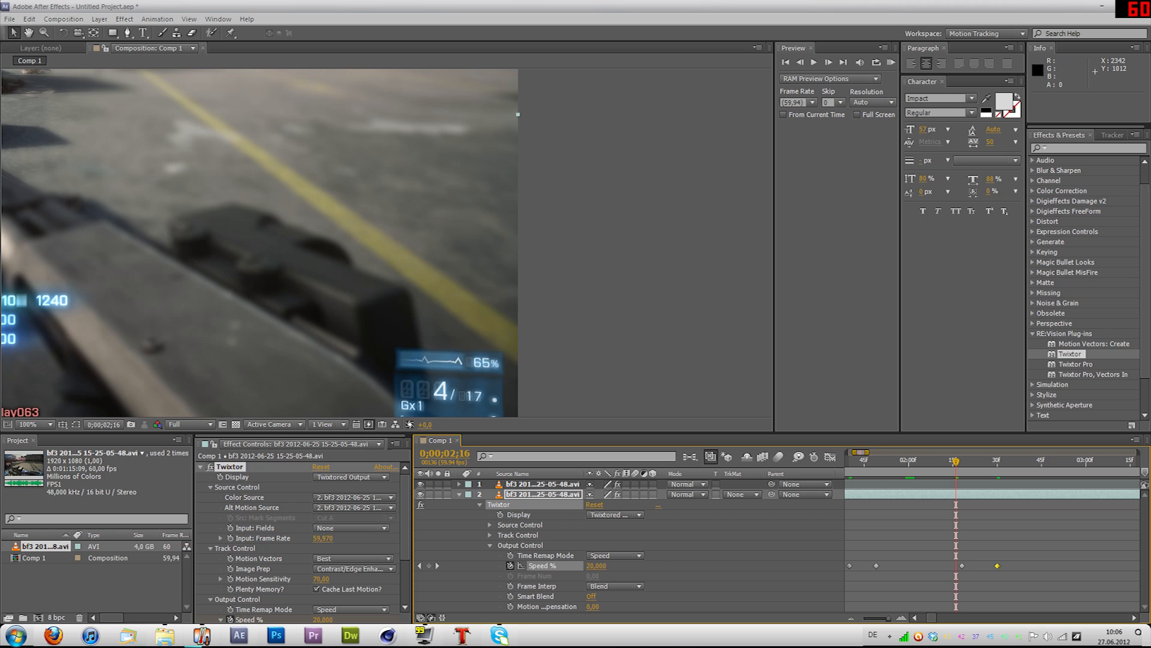
pyautogui.moveTo(956, 461); pyautogui.dragTo(911, 462)
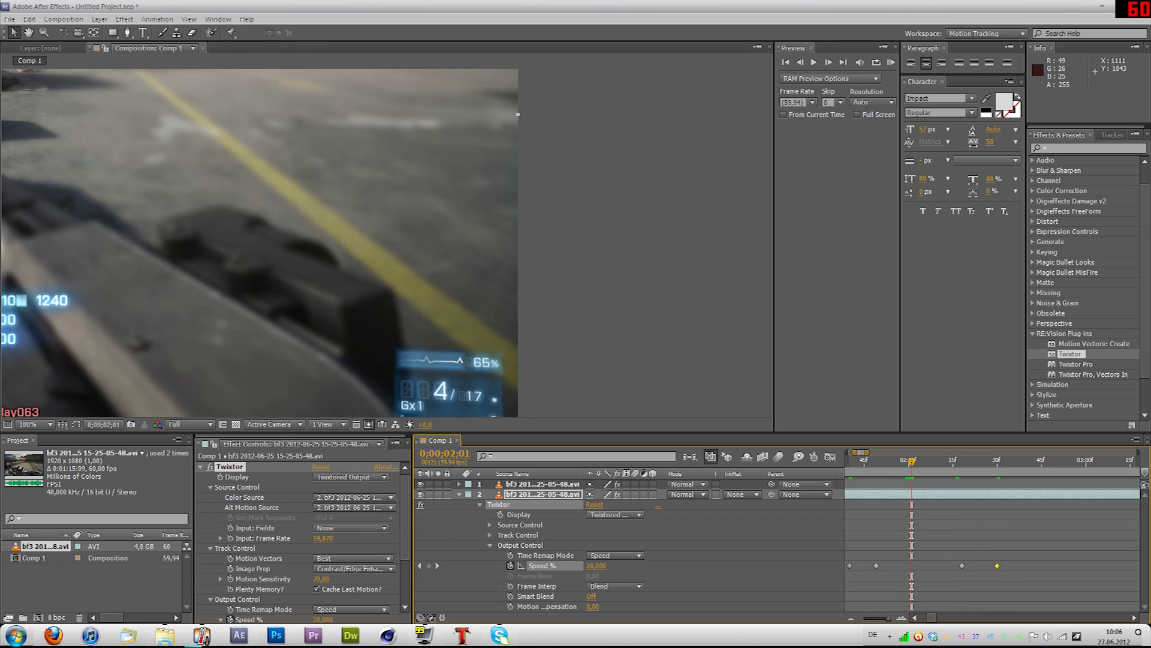
pyautogui.click(40, 424)
pyautogui.click(57, 221)
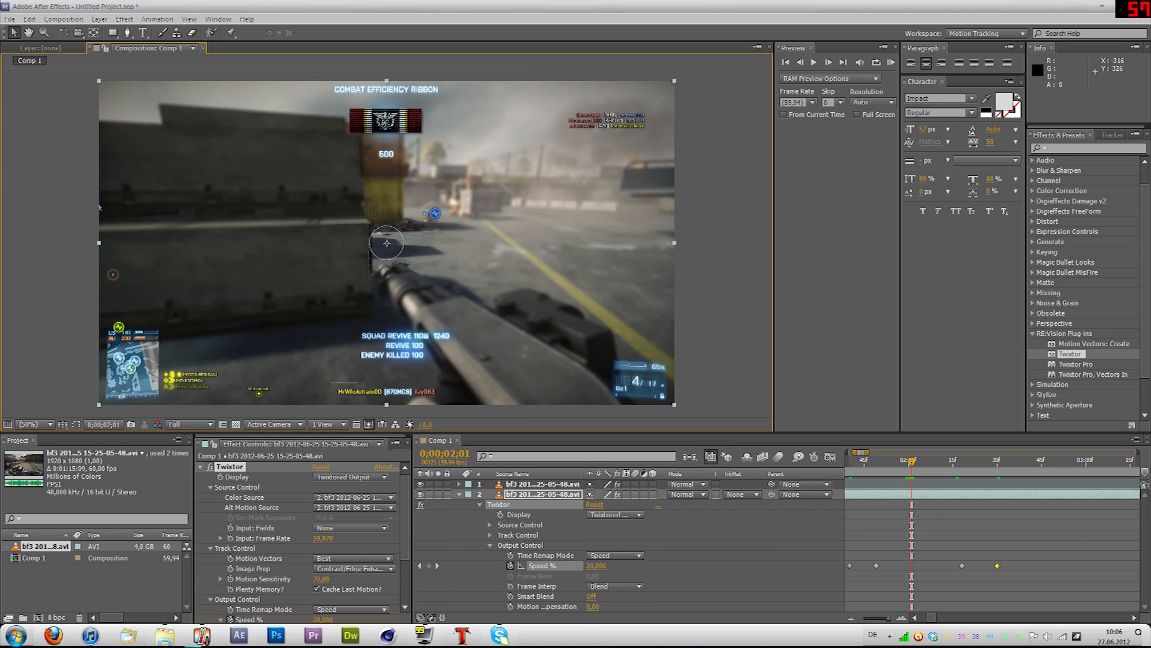
# Step: Bring both clips into view in the timeline, deselect the layer, and preview the composition from its start
pyautogui.moveTo(868, 452); pyautogui.dragTo(1062, 452)
pyautogui.scroll(2, 879, 540)
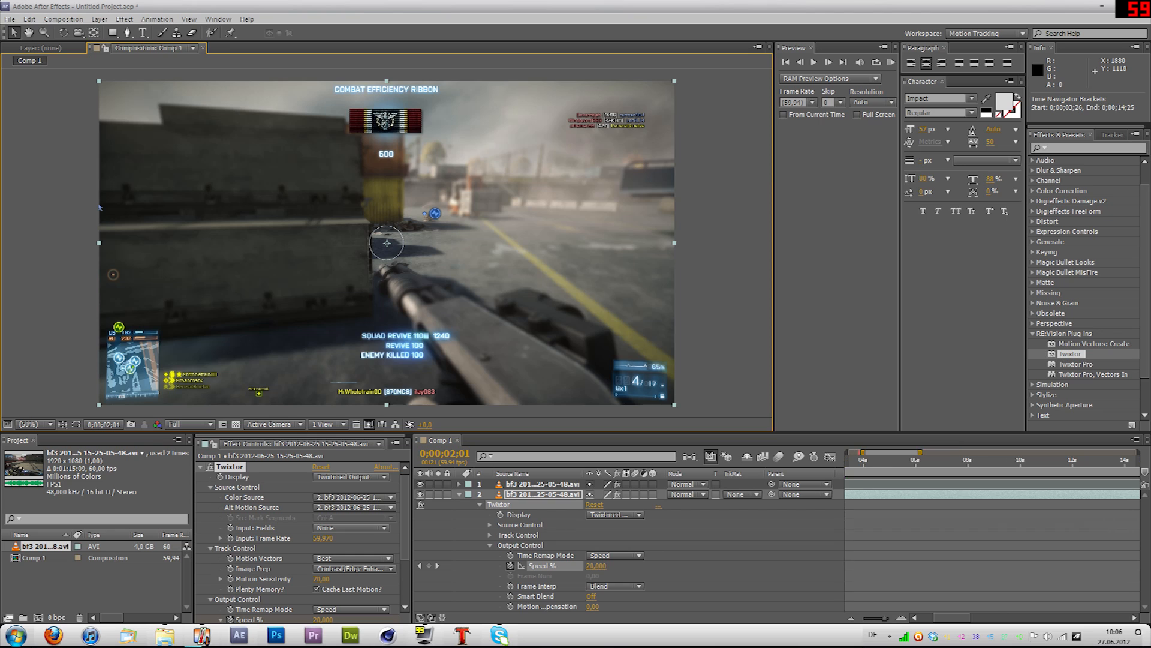
pyautogui.moveTo(952, 617); pyautogui.dragTo(937, 617)
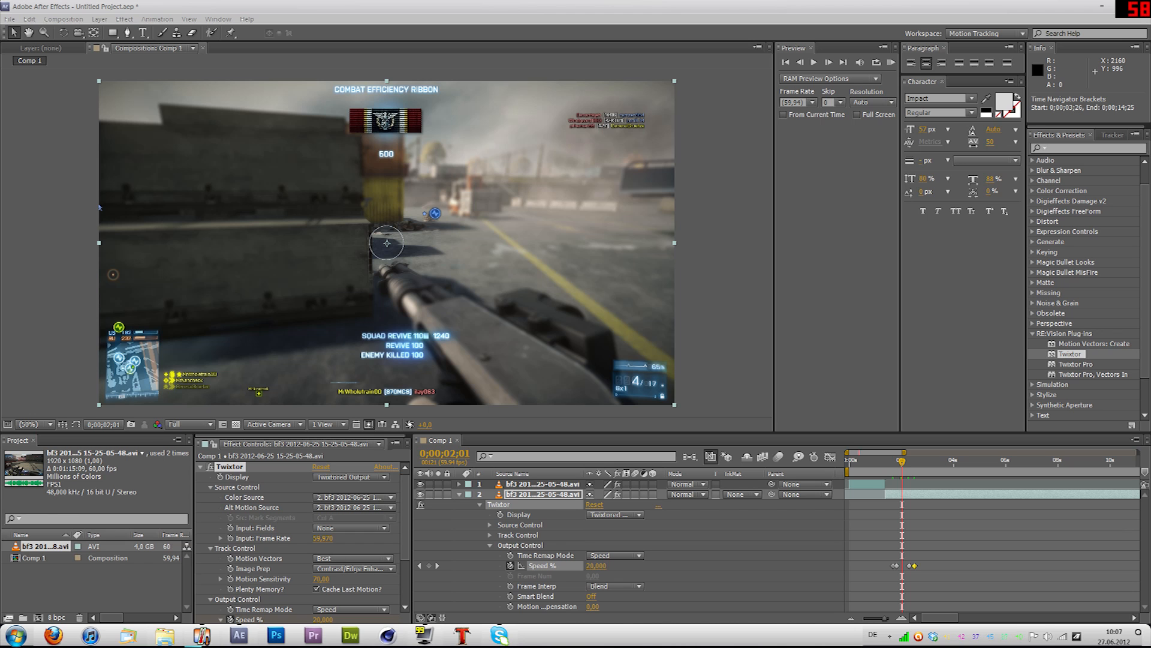
pyautogui.click(749, 558)
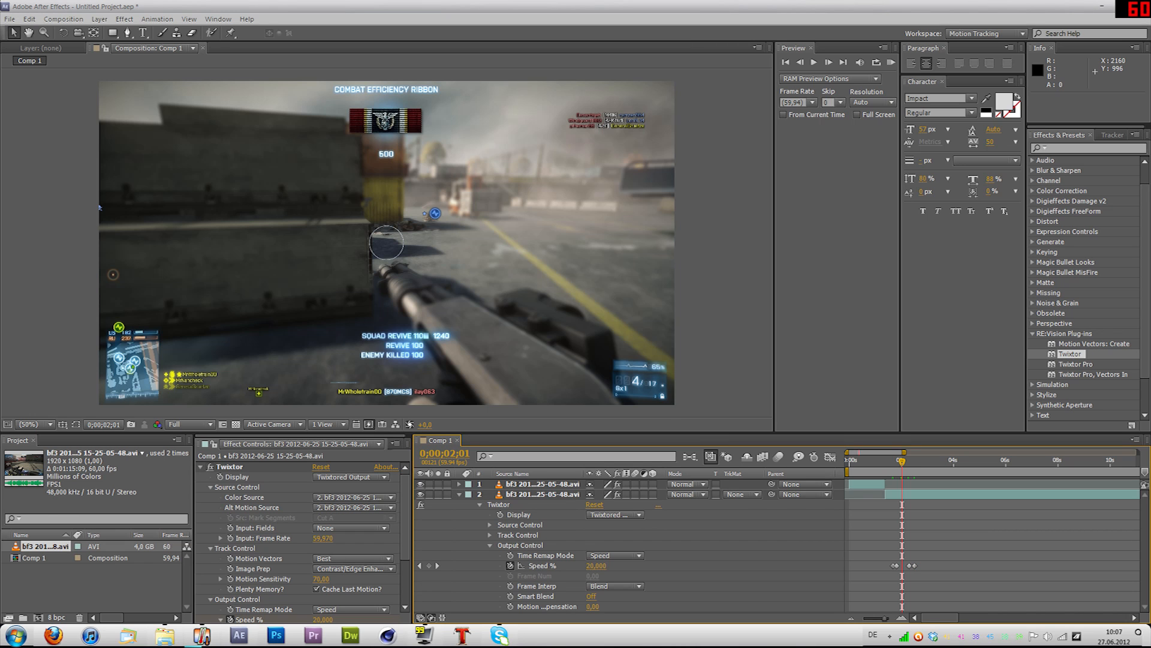
pyautogui.press('KP_0')
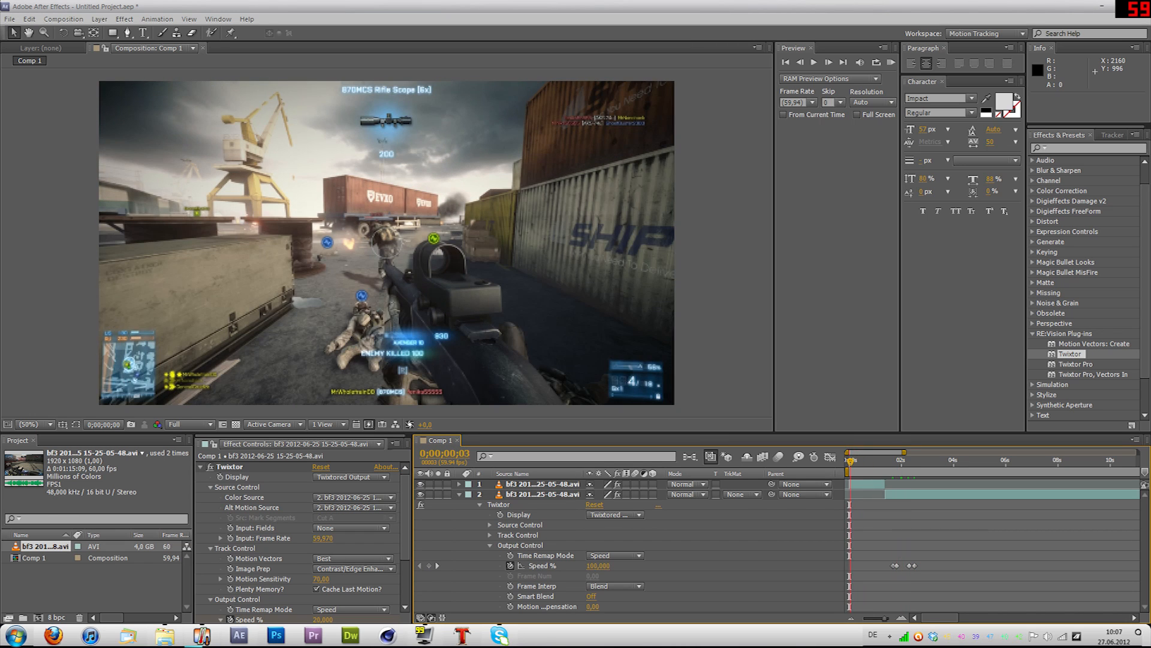
# Step: Reveal the first clip's Twixtor Output Control with its Speed % keyframes and place the playhead at 0;00;00;44
pyautogui.moveTo(850, 461); pyautogui.dragTo(855, 460)
pyautogui.click(542, 484)
pyautogui.press('e')
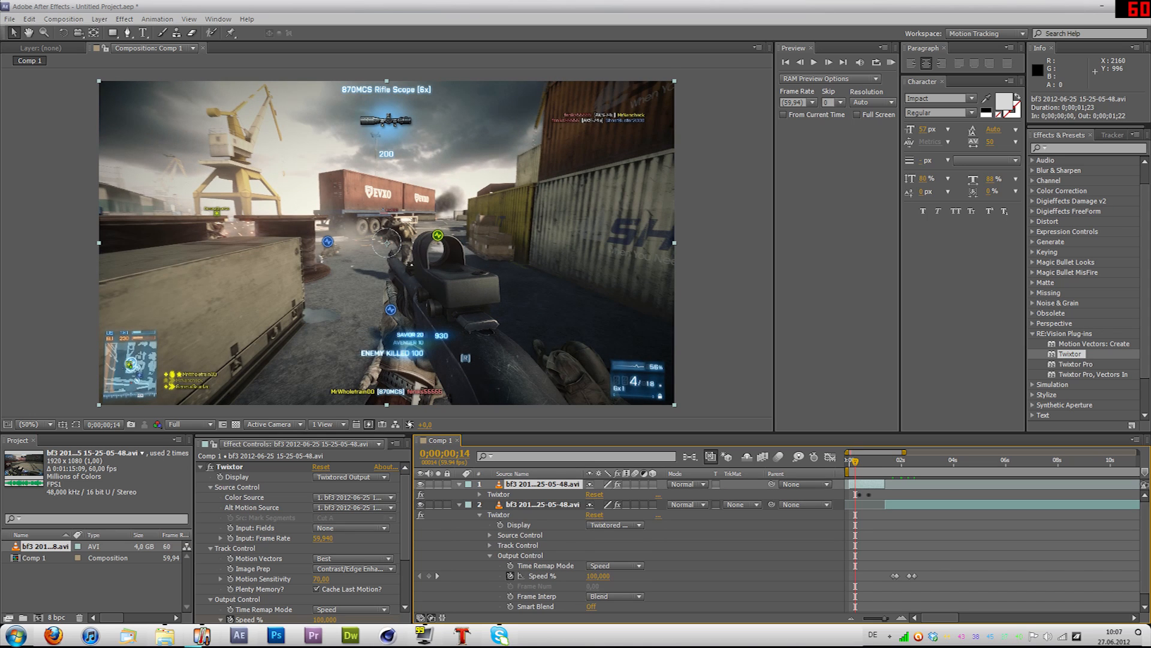
pyautogui.click(480, 494)
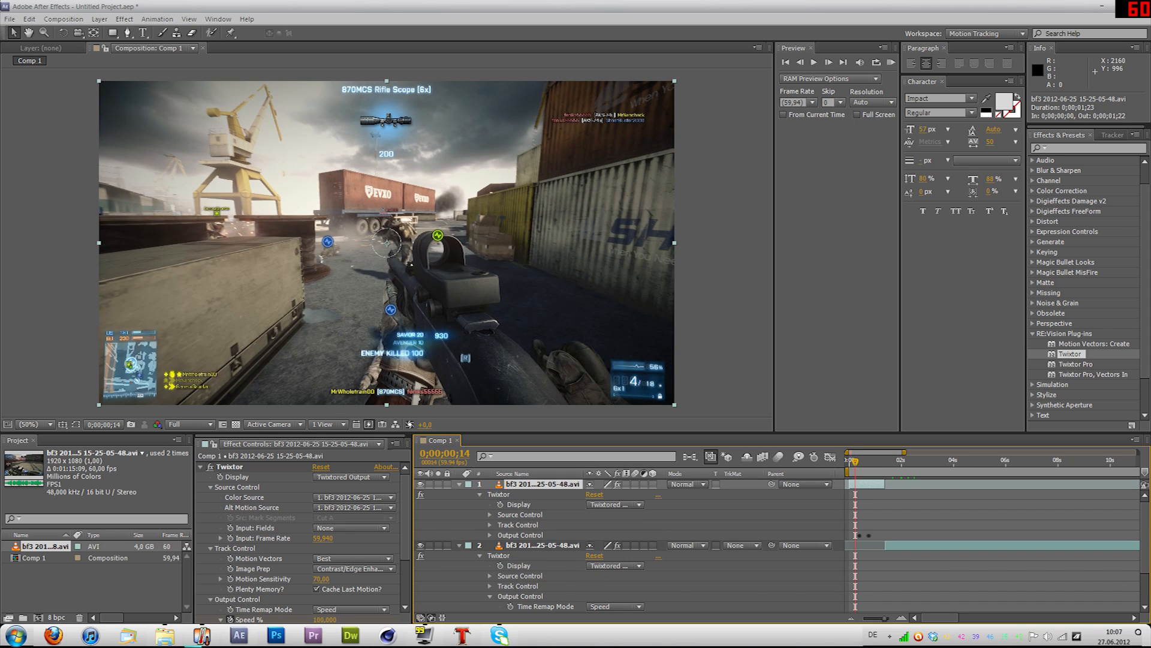
pyautogui.click(490, 535)
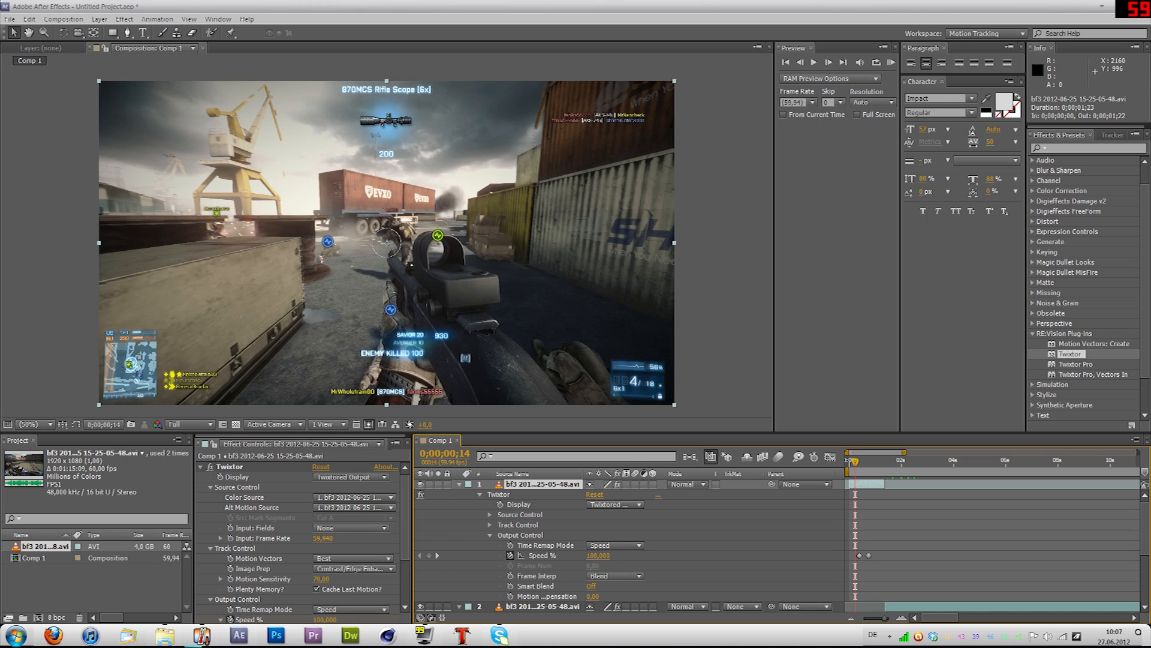
pyautogui.scroll(2, 869, 555)
pyautogui.moveTo(869, 555); pyautogui.dragTo(927, 552)
pyautogui.moveTo(917, 461); pyautogui.dragTo(926, 461)
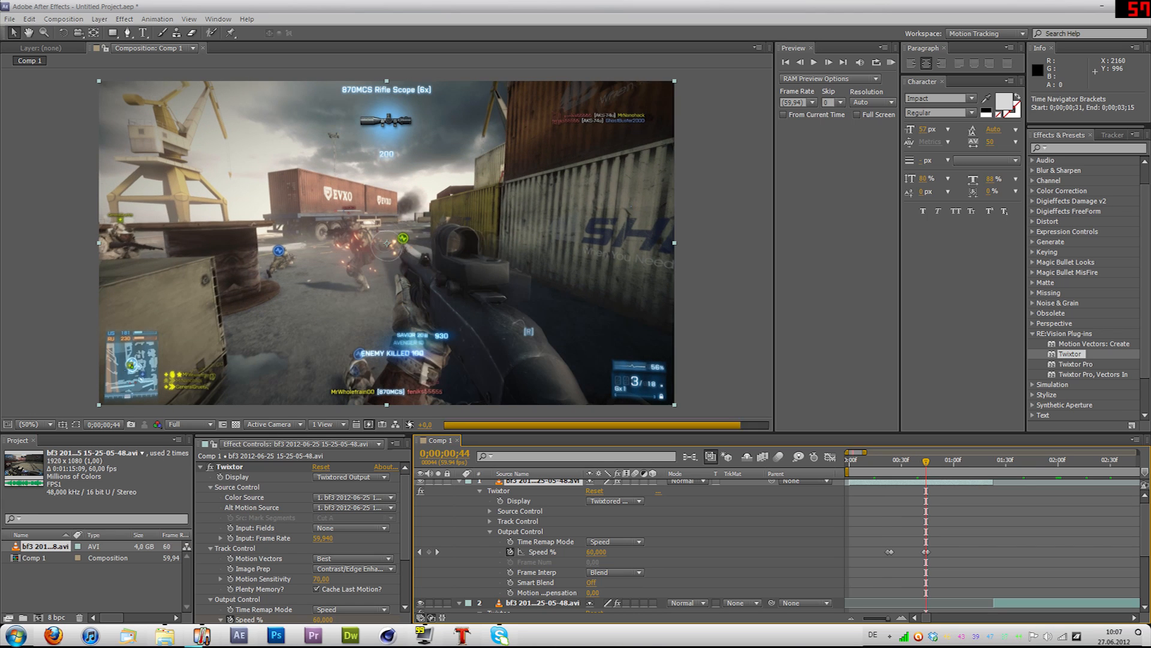
# Step: Try a Twixtor Motion Sensitivity of 0 on the first clip and inspect the slow-motion image at 0;00;00;29
pyautogui.scroll(-1, 303, 540)
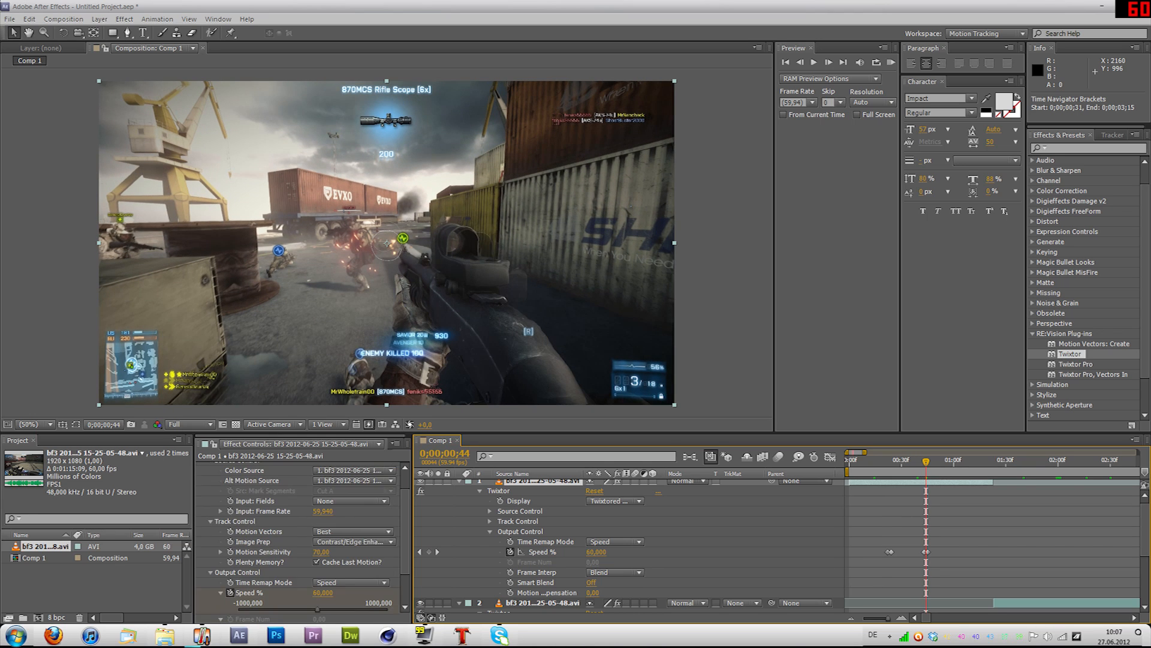
pyautogui.moveTo(320, 551); pyautogui.dragTo(275, 551)
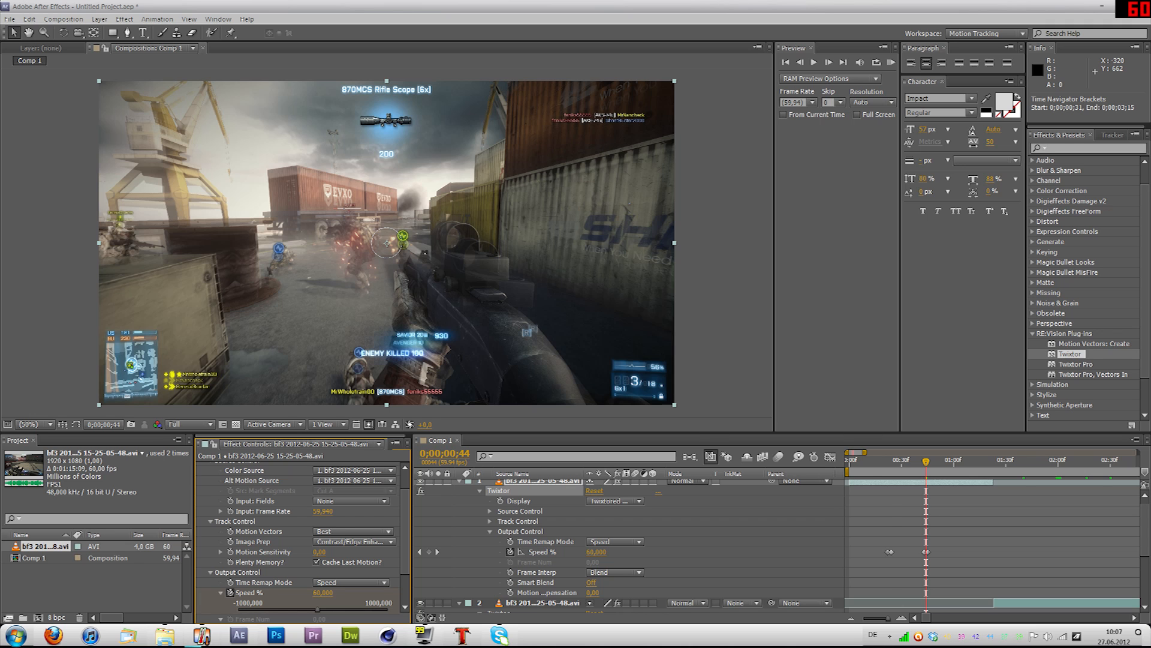
pyautogui.click(888, 461)
pyautogui.press('space')
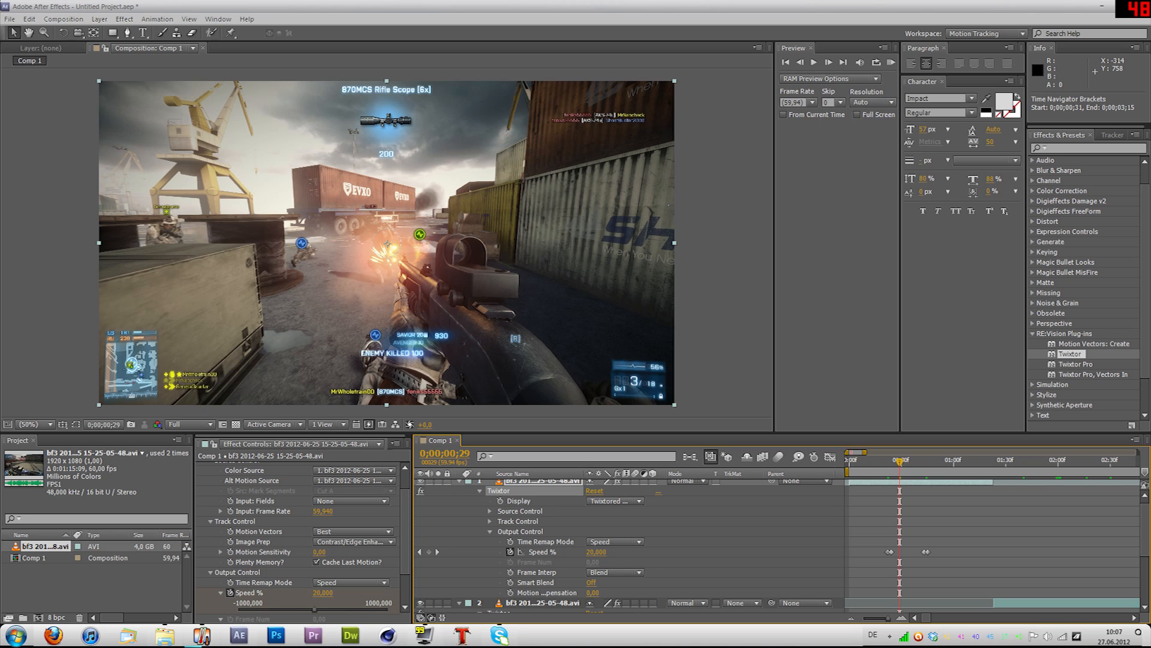
# Step: Set the first clip's Twixtor Motion Sensitivity to 100 and step through the slow-motion frames up to 0;00;00;42
pyautogui.moveTo(320, 552); pyautogui.dragTo(384, 552)
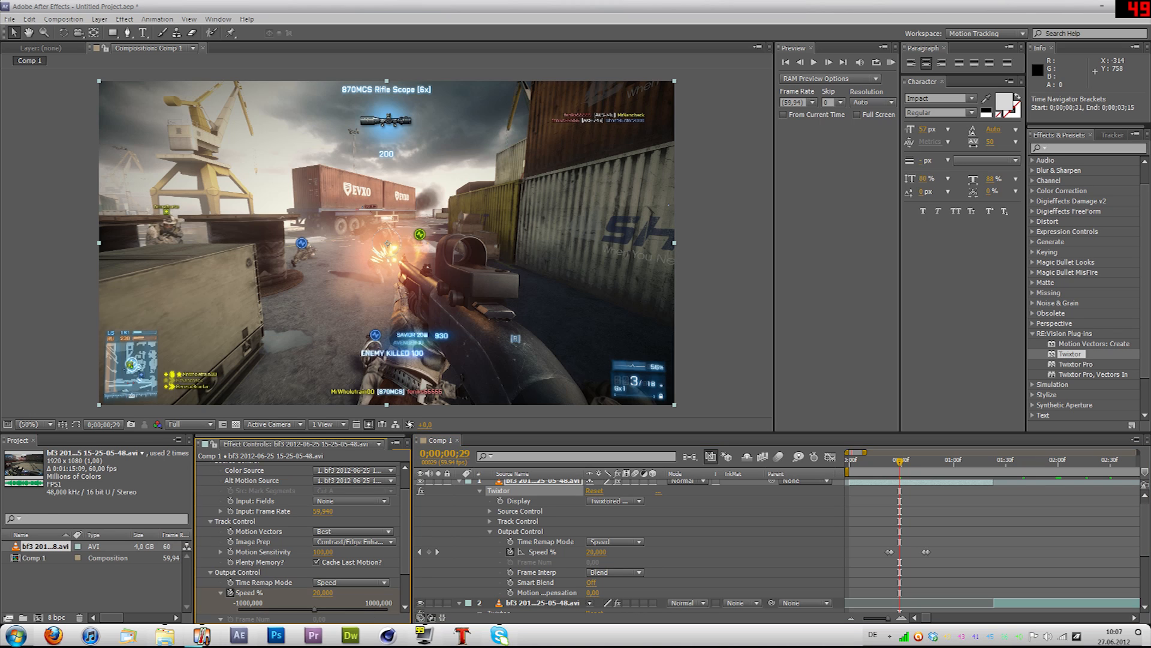
pyautogui.press('pageup')
pyautogui.press('pageup')
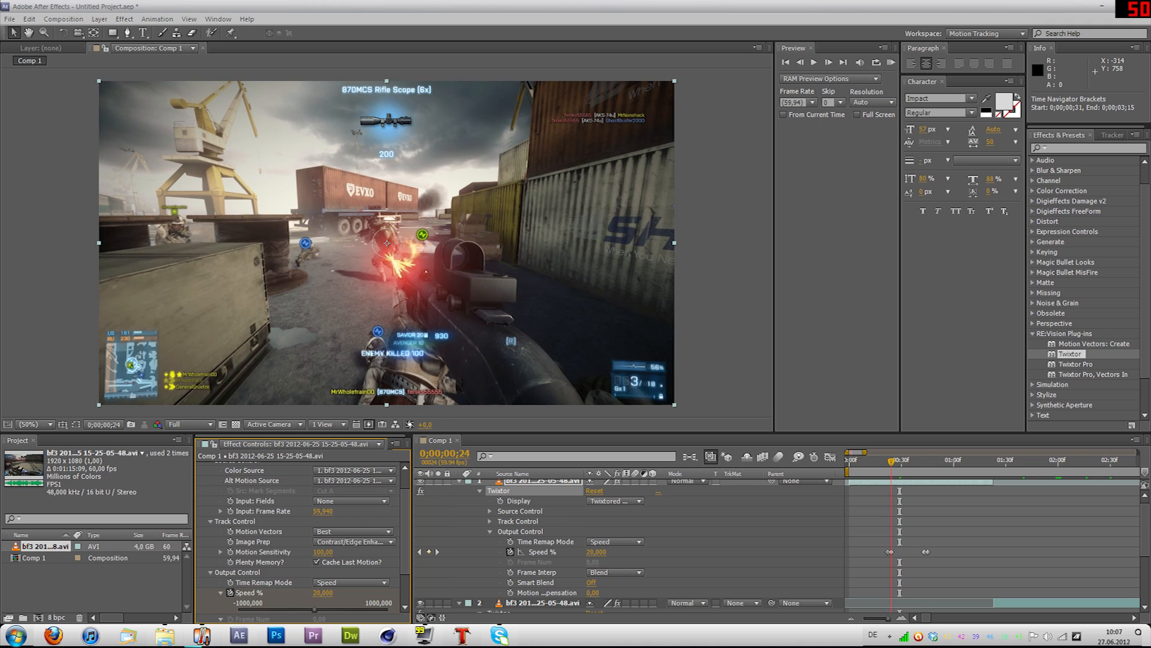
pyautogui.press('pagedown')
pyautogui.press('pagedown')
pyautogui.press('pagedown')
pyautogui.press('pagedown')
pyautogui.press('pagedown')
pyautogui.press('pagedown')
pyautogui.press('pagedown')
pyautogui.press('pagedown')
pyautogui.press('pagedown')
pyautogui.press('pagedown')
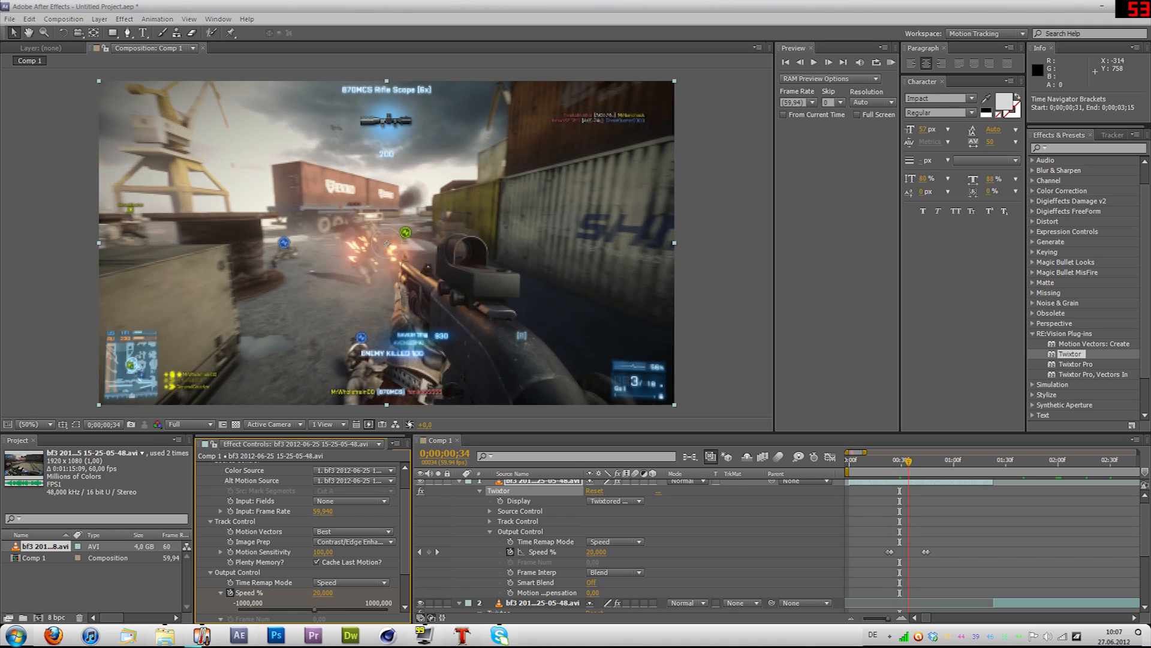
pyautogui.press('pagedown')
pyautogui.press('pagedown')
pyautogui.press('pagedown')
pyautogui.press('pagedown')
pyautogui.press('pagedown')
pyautogui.press('pagedown')
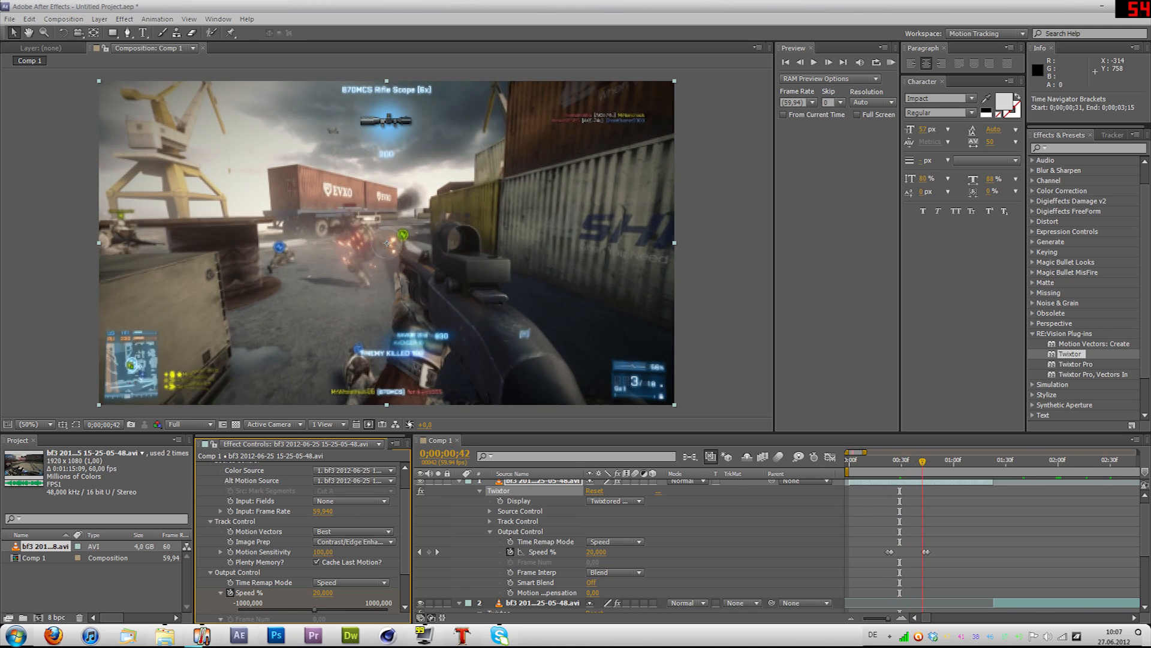
# Step: Try a Twixtor Motion Sensitivity of 50 on the first clip and inspect the slow-motion image at 0;00;00;38
pyautogui.press('pagedown')
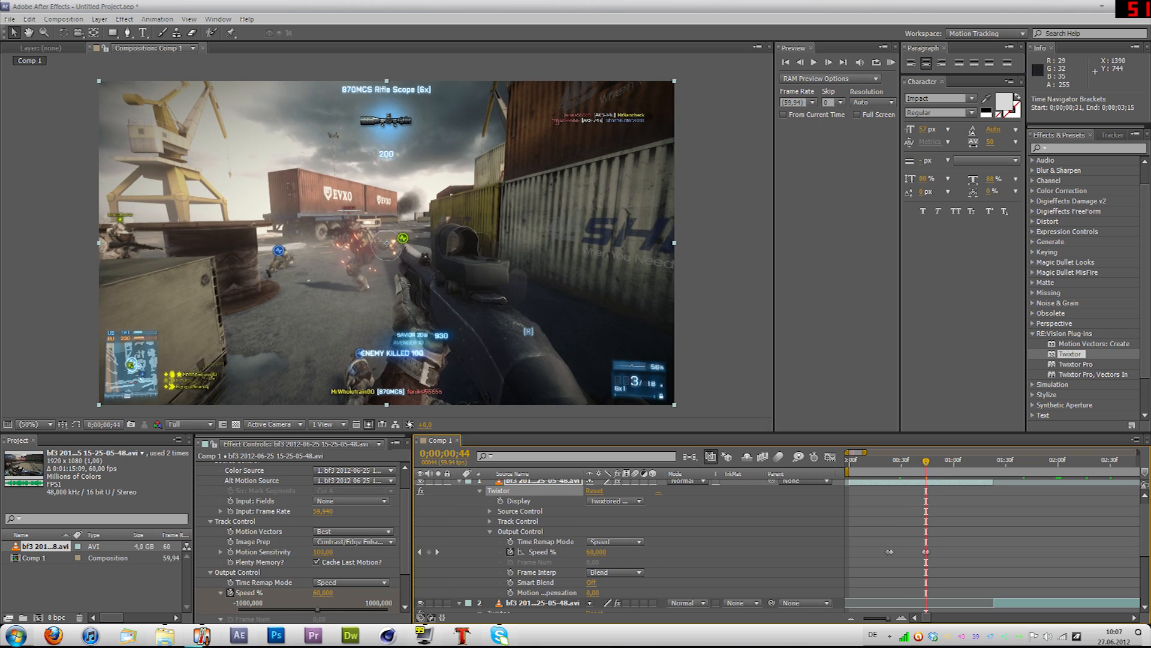
pyautogui.hotkey('shift', 'pageup')
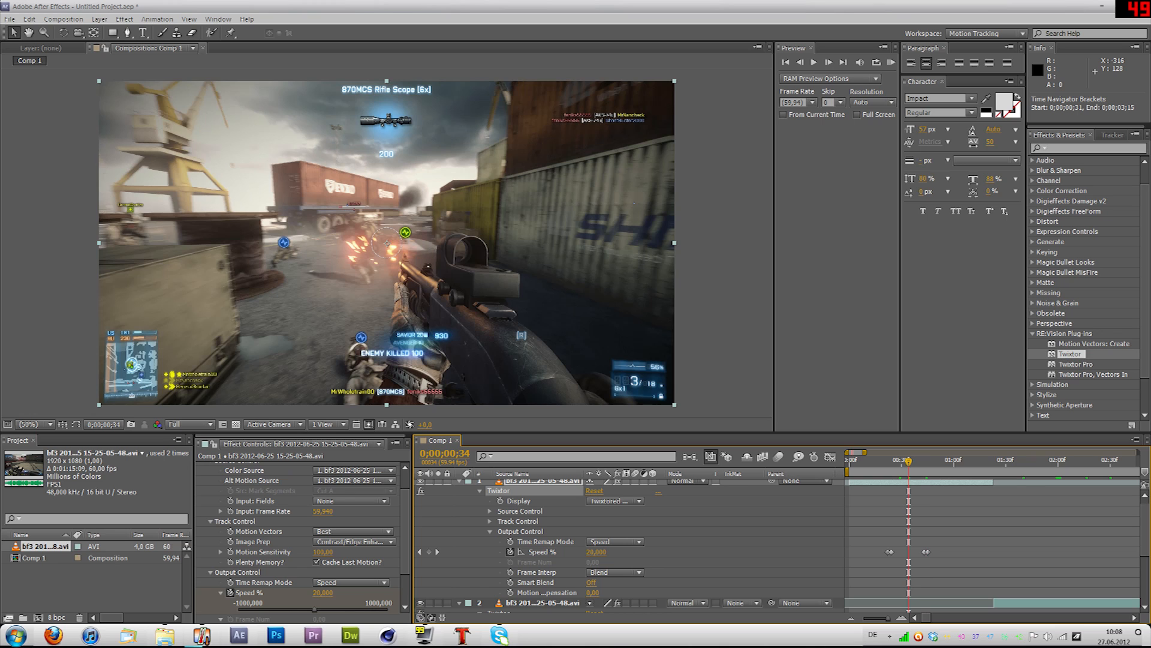
pyautogui.click(323, 552)
pyautogui.write('50')
pyautogui.press('Return')
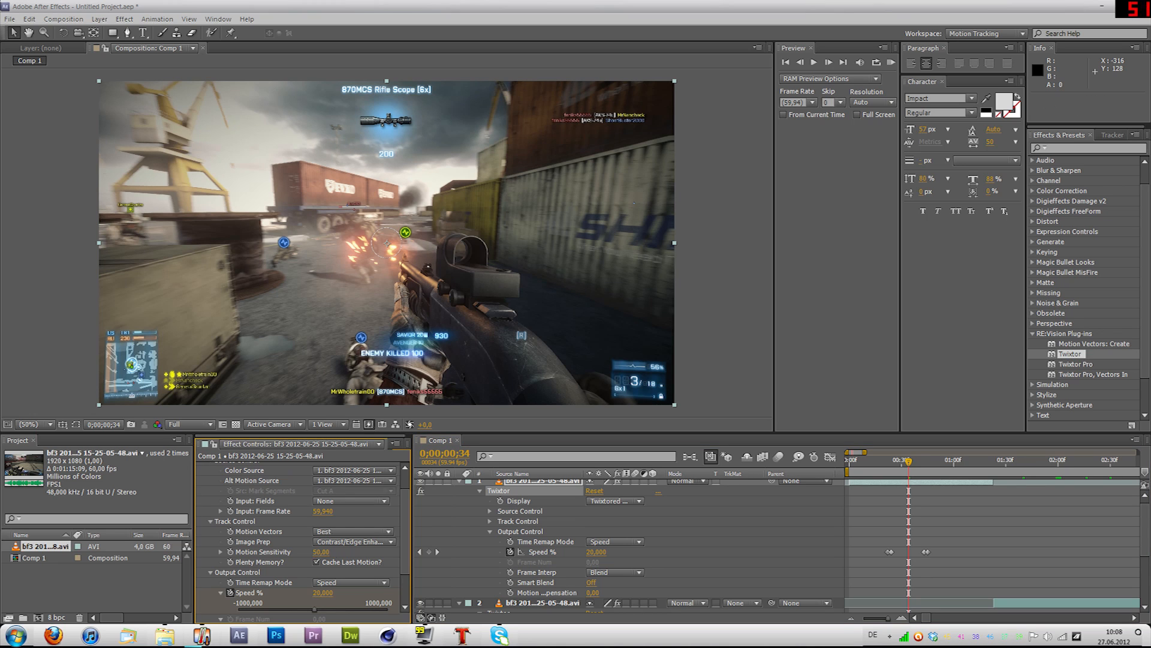
pyautogui.moveTo(909, 462)
pyautogui.mouseDown()
pyautogui.moveTo(887, 461)
pyautogui.moveTo(915, 461)
pyautogui.mouseUp()
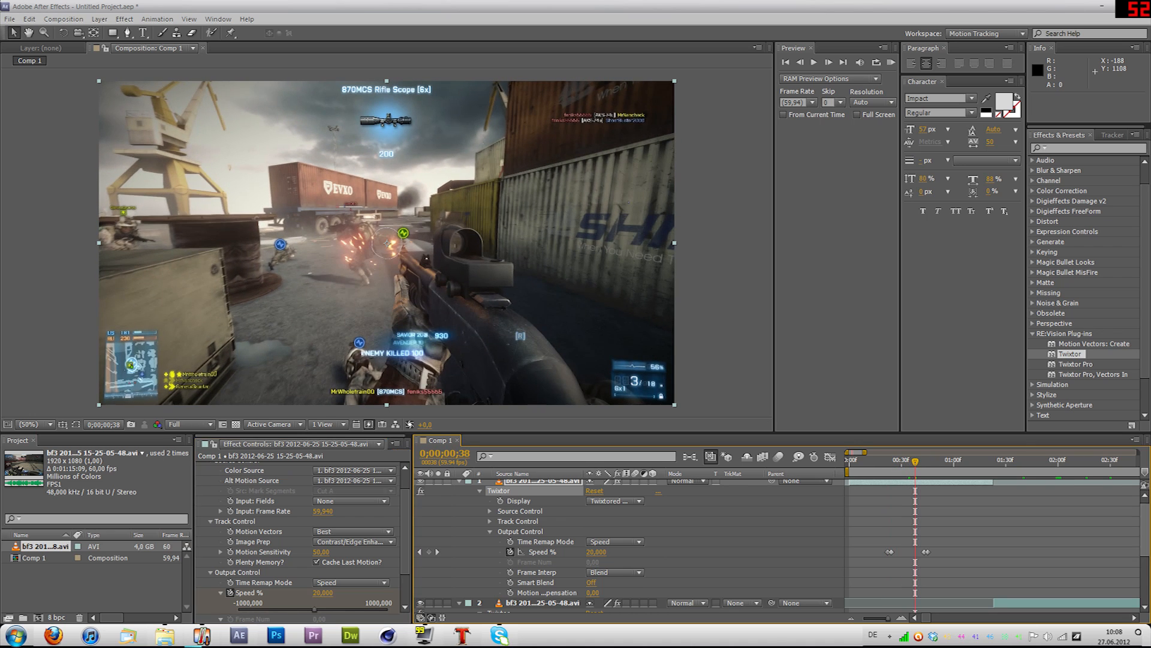
# Step: Set the first clip's Twixtor Motion Sensitivity to 70 and scrub through its slow-motion section up to 0;00;00;39
pyautogui.click(321, 552)
pyautogui.write('70')
pyautogui.press('Return')
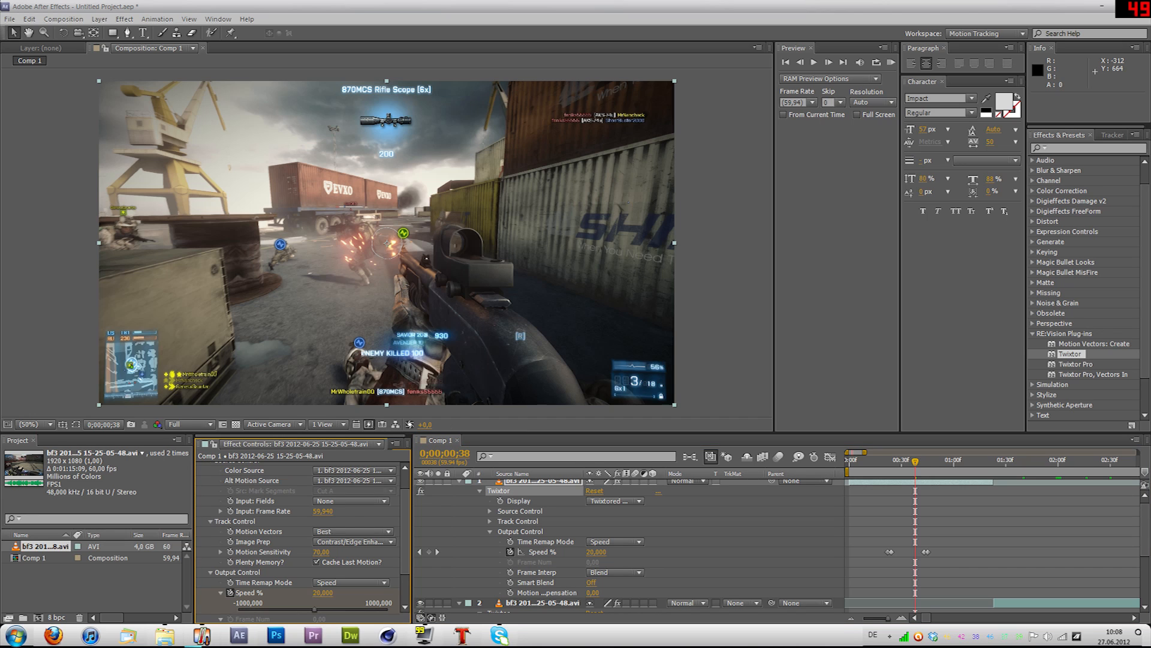
pyautogui.click(719, 543)
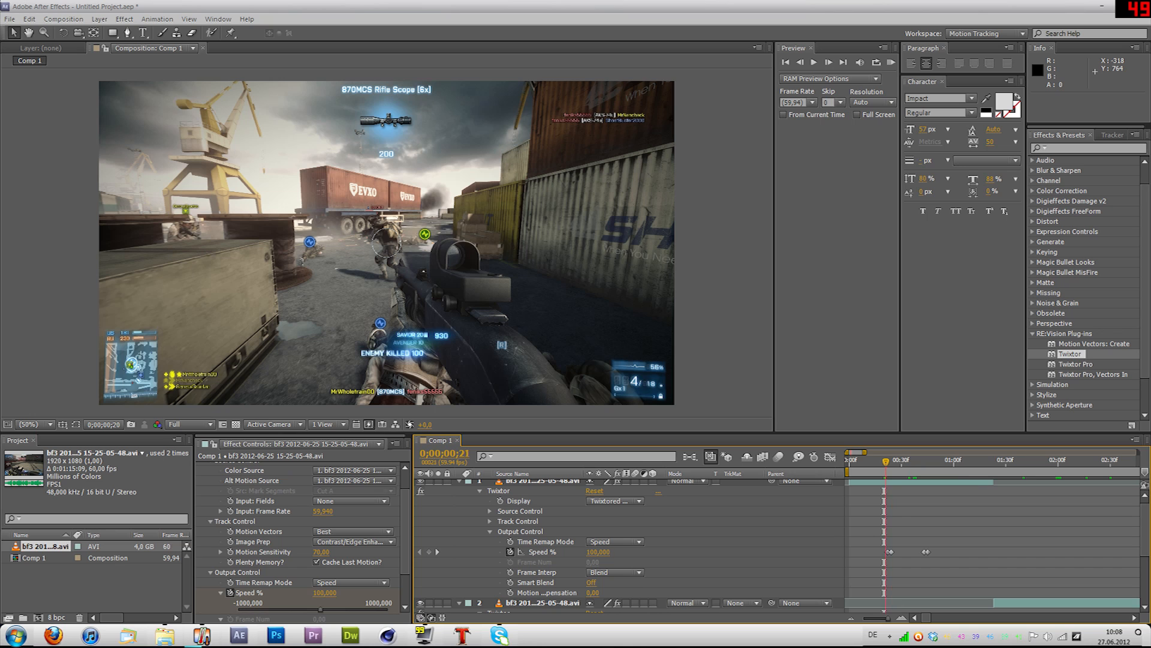
pyautogui.moveTo(884, 462); pyautogui.dragTo(895, 461)
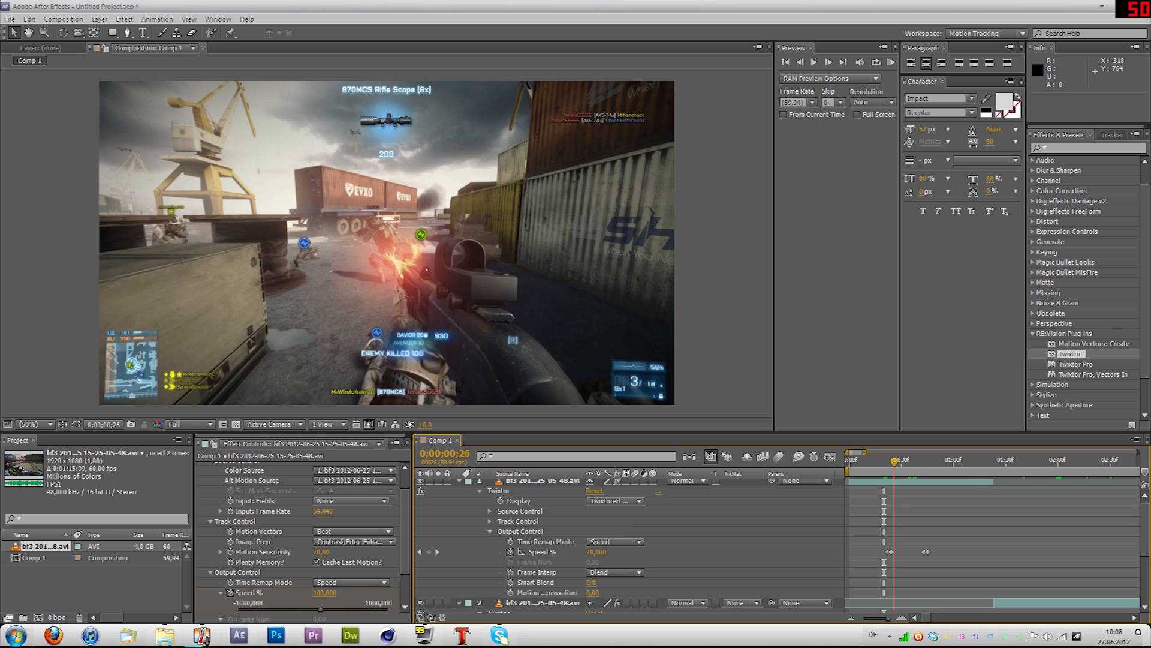
pyautogui.moveTo(895, 461); pyautogui.dragTo(917, 461)
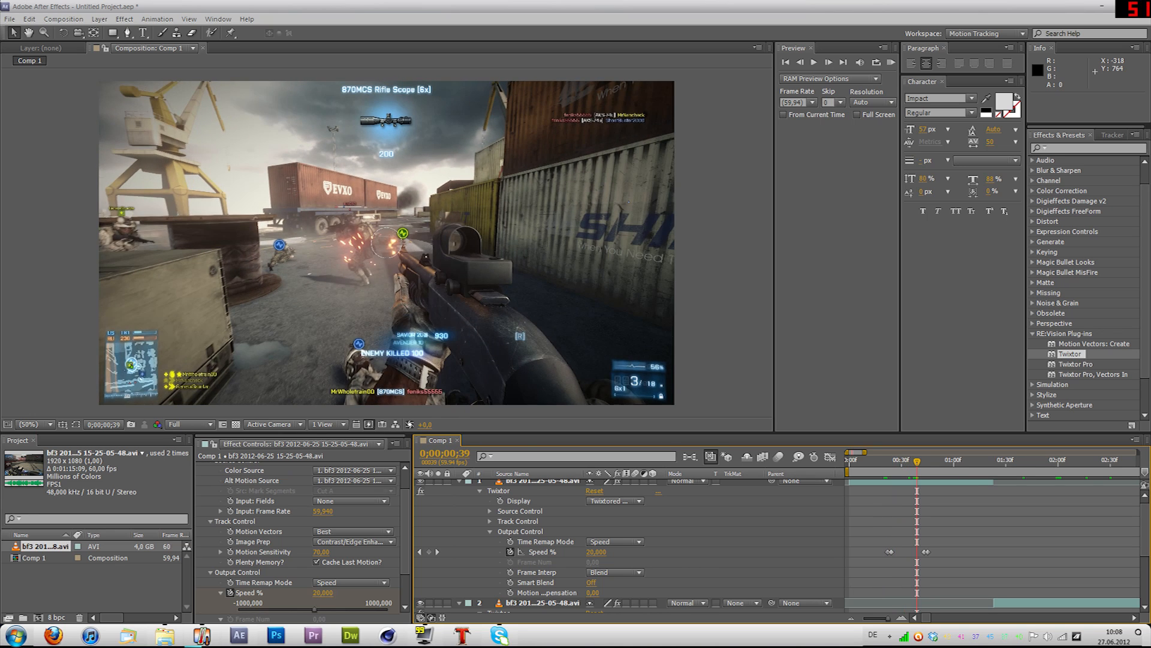
# Step: Collapse the revealed Twixtor properties of both clips in the timeline and deselect the layers
pyautogui.click(927, 482)
pyautogui.press('u')
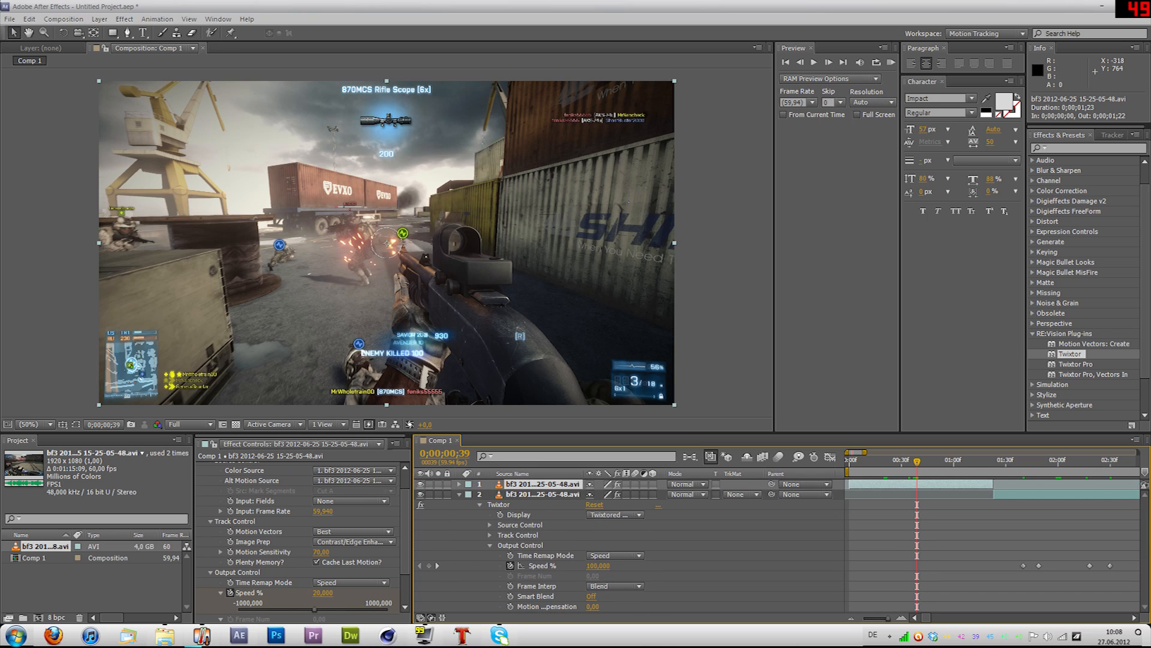
pyautogui.click(1020, 494)
pyautogui.press('u')
pyautogui.click(989, 546)
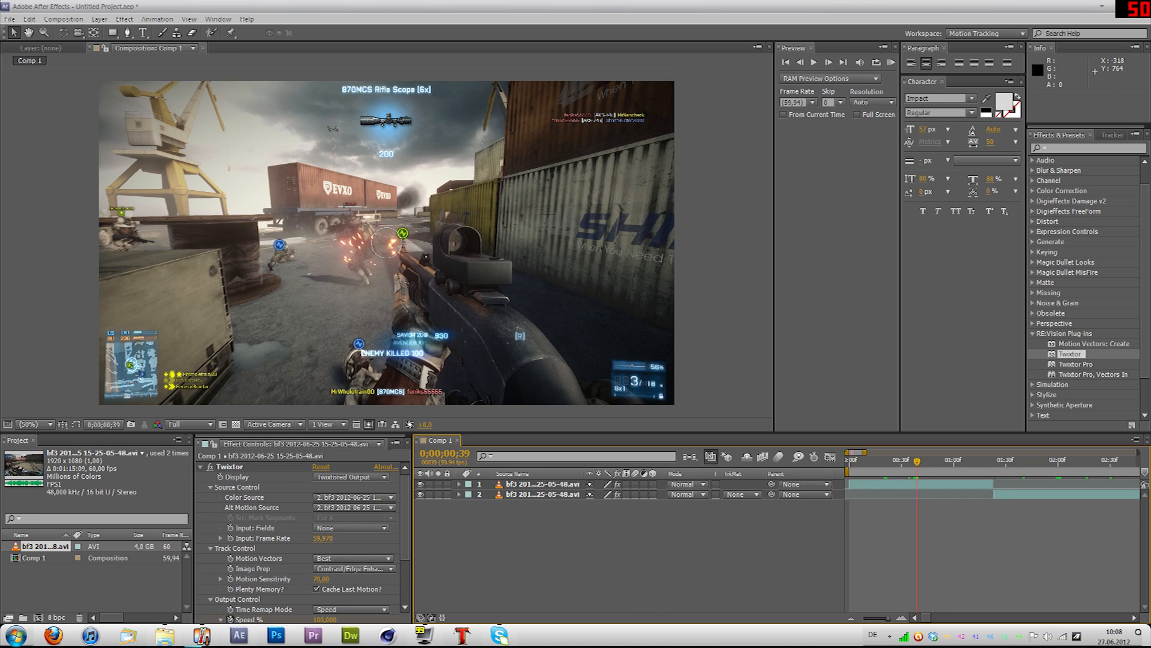
# Step: Place the playhead at 0;00;01;35, set the composition's preview resolution to Half, and play a RAM preview
pyautogui.click(938, 462)
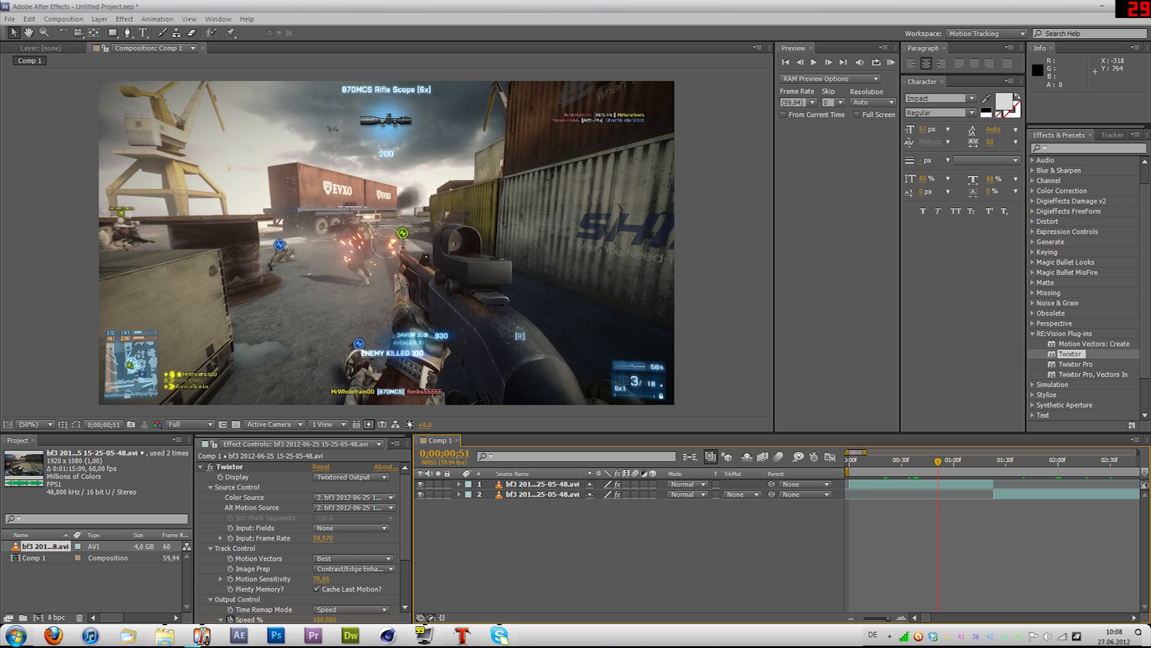
pyautogui.click(1014, 461)
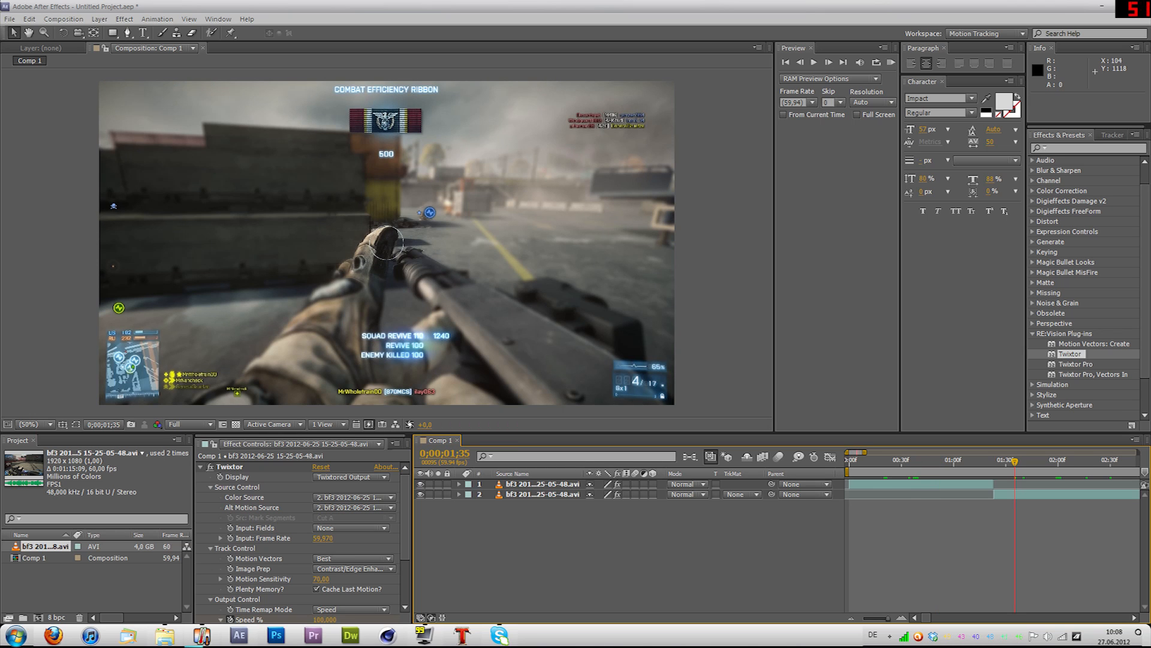
pyautogui.click(189, 424)
pyautogui.click(191, 469)
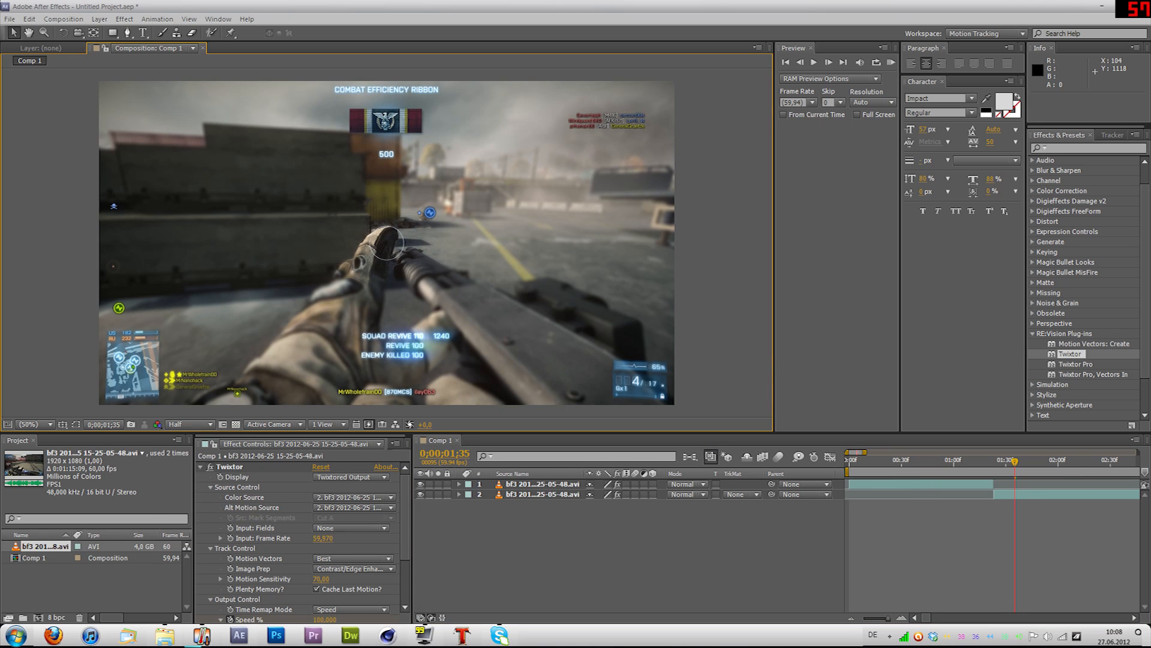
pyautogui.press('KP_0')
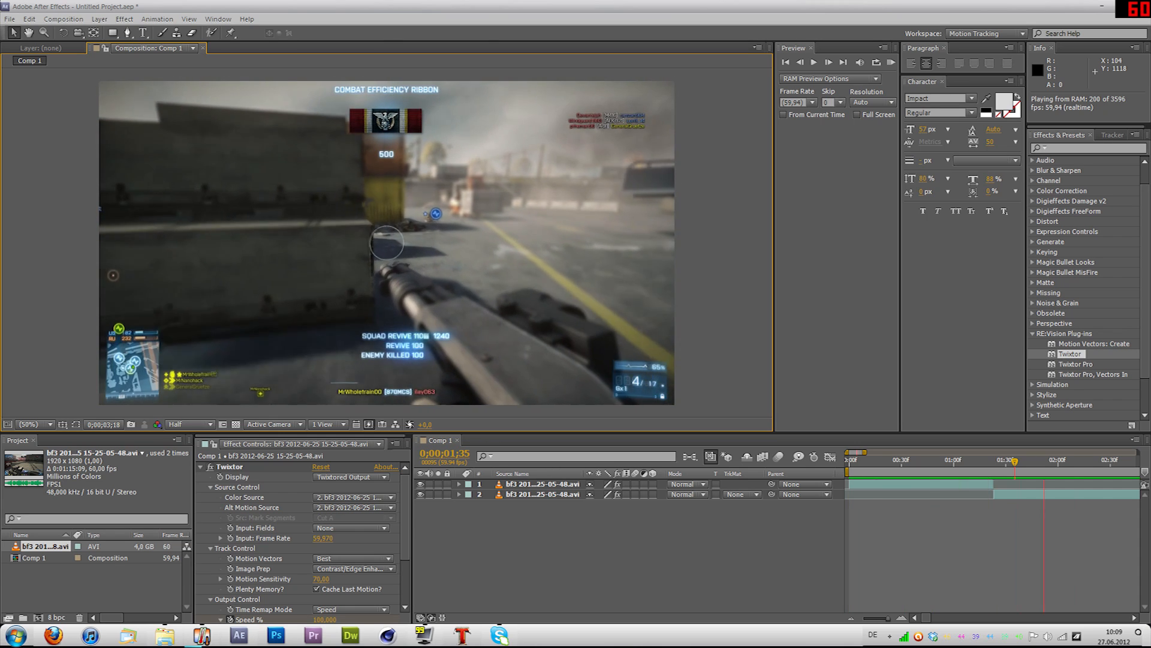
pyautogui.press('space')
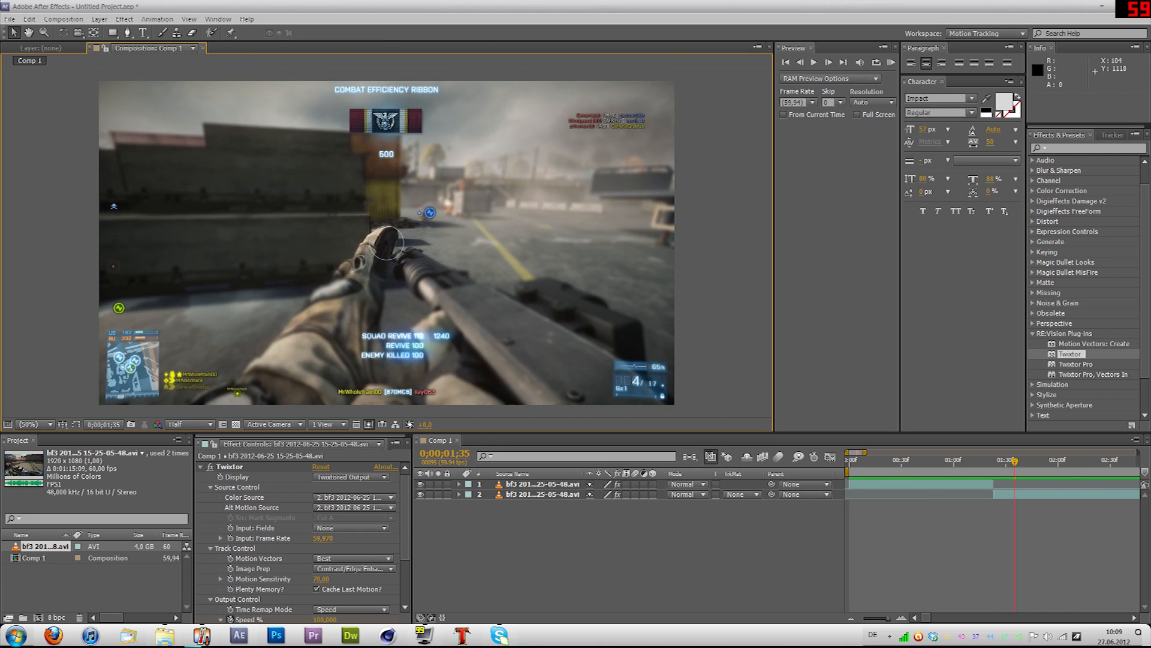
# Step: Step back and forth through the second clip's slow-motion frames up to 0;00;02;21 to examine the image quality
pyautogui.press('pagedown')
pyautogui.press('pagedown')
pyautogui.press('pagedown')
pyautogui.press('pagedown')
pyautogui.press('pagedown')
pyautogui.press('pagedown')
pyautogui.press('pagedown')
pyautogui.press('pagedown')
pyautogui.press('pagedown')
pyautogui.press('pagedown')
pyautogui.press('pagedown')
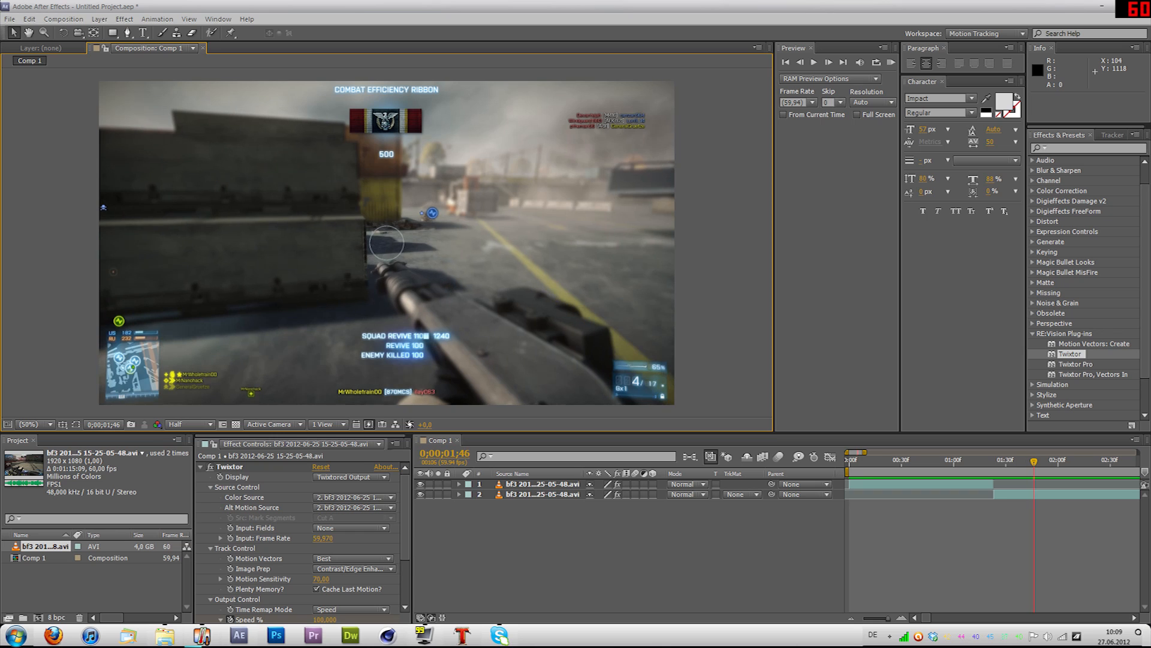
pyautogui.press('pageup')
pyautogui.press('pageup')
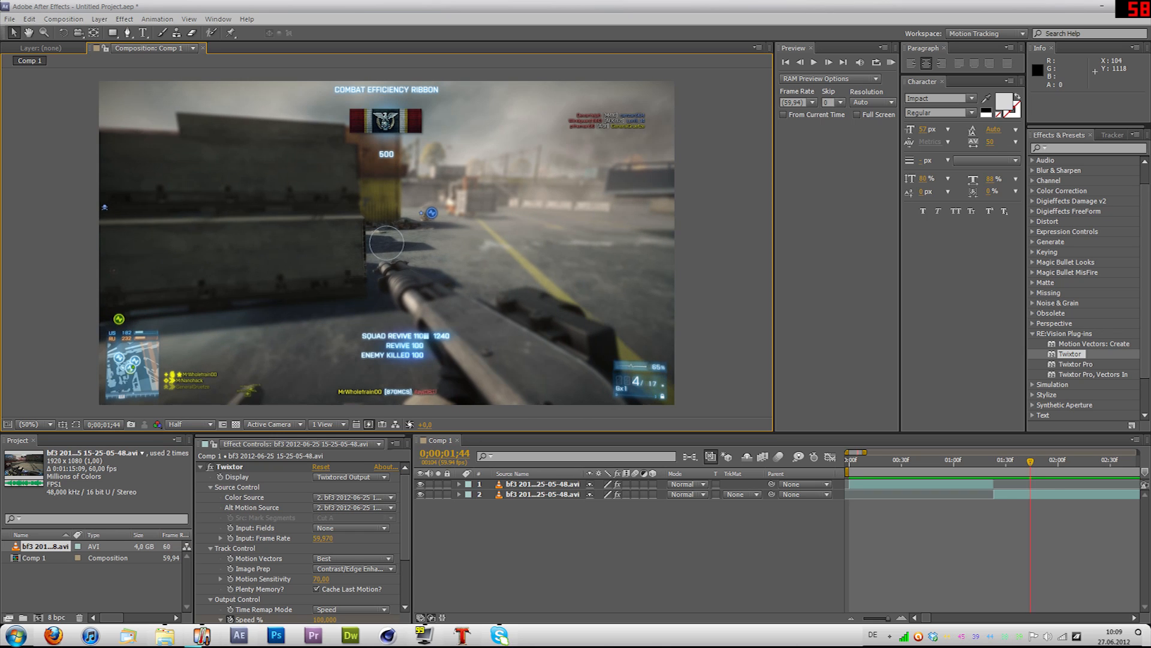
pyautogui.press('pagedown')
pyautogui.press('pagedown')
pyautogui.press('pagedown')
pyautogui.press('pagedown')
pyautogui.press('pagedown')
pyautogui.press('pagedown')
pyautogui.press('pagedown')
pyautogui.press('pagedown')
pyautogui.press('pagedown')
pyautogui.press('pagedown')
pyautogui.press('pagedown')
pyautogui.press('pagedown')
pyautogui.press('pagedown')
pyautogui.press('pagedown')
pyautogui.press('pagedown')
pyautogui.press('pagedown')
pyautogui.press('pagedown')
pyautogui.press('pagedown')
pyautogui.press('pagedown')
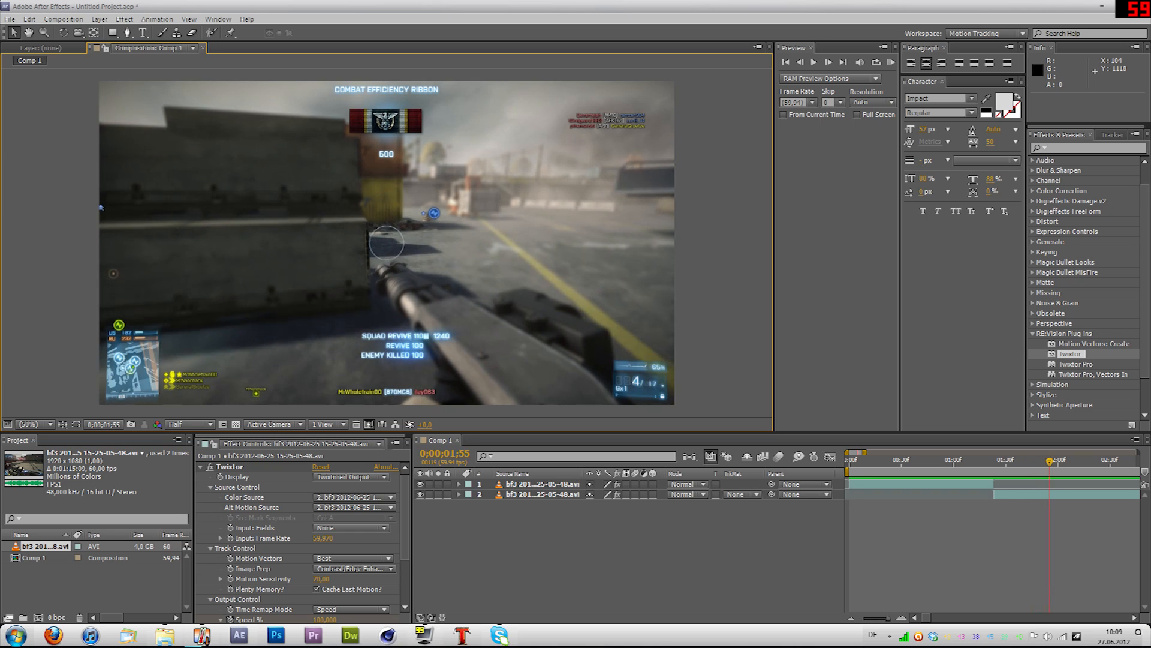
pyautogui.press('pageup')
pyautogui.press('pageup')
pyautogui.press('pageup')
pyautogui.press('pageup')
pyautogui.press('pageup')
pyautogui.press('pageup')
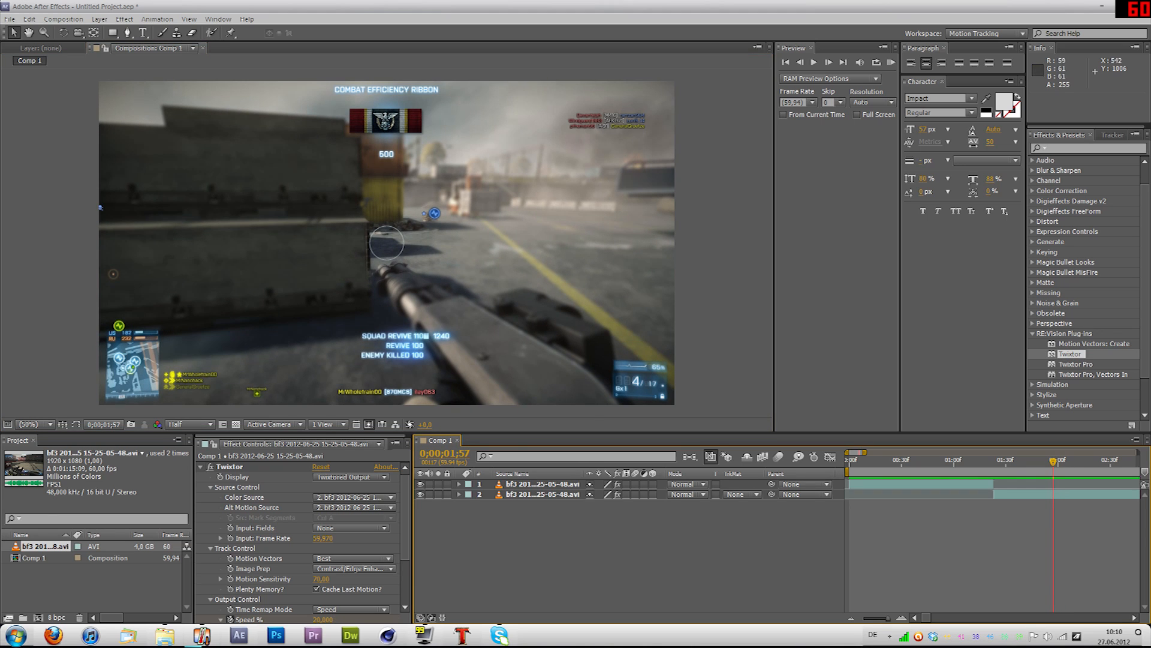
pyautogui.press('pagedown')
pyautogui.press('pagedown')
pyautogui.press('pagedown')
pyautogui.press('pagedown')
pyautogui.press('pagedown')
pyautogui.press('pagedown')
pyautogui.press('pagedown')
pyautogui.press('pagedown')
pyautogui.press('pagedown')
pyautogui.press('pagedown')
pyautogui.press('pagedown')
pyautogui.press('pagedown')
pyautogui.press('pagedown')
pyautogui.press('pagedown')
pyautogui.press('pagedown')
pyautogui.press('pagedown')
pyautogui.press('pagedown')
pyautogui.press('pagedown')
pyautogui.press('pagedown')
pyautogui.press('pagedown')
pyautogui.press('pagedown')
pyautogui.press('pagedown')
pyautogui.press('pagedown')
pyautogui.press('pagedown')
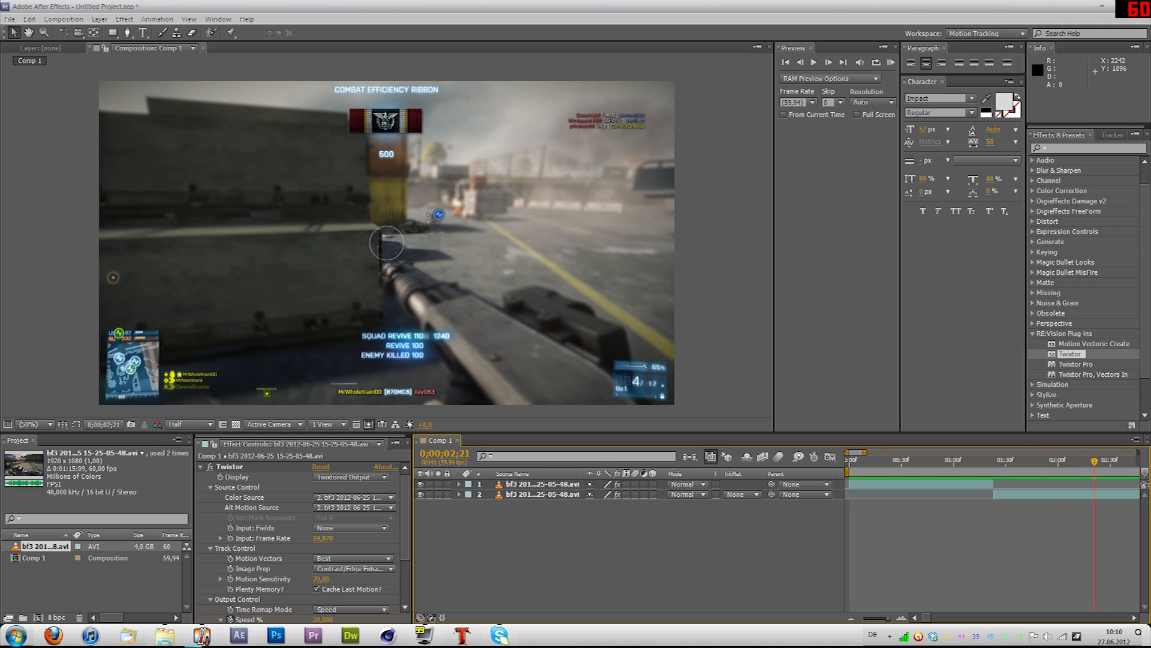
# Step: Return the playhead to the start of the composition and leave both layers deselected
pyautogui.press('Home')
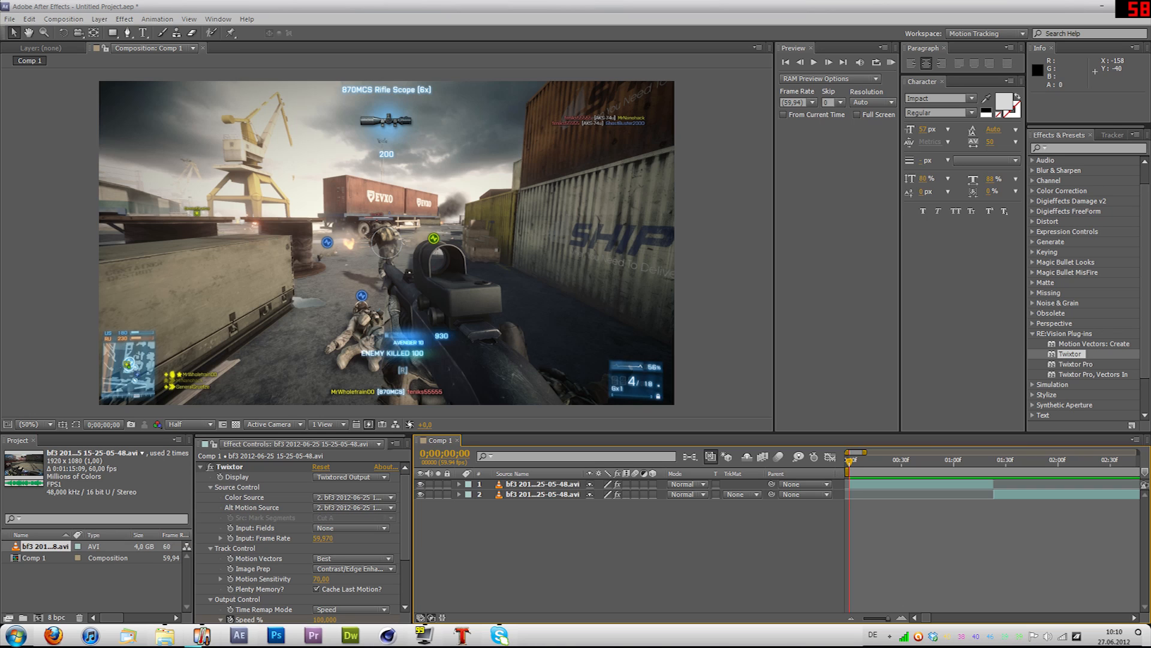
pyautogui.moveTo(517, 538); pyautogui.dragTo(546, 484)
pyautogui.click(545, 533)
# Step: Try adding the Magic Bullet Looks effect to the second clip
pyautogui.rightClick(536, 494)
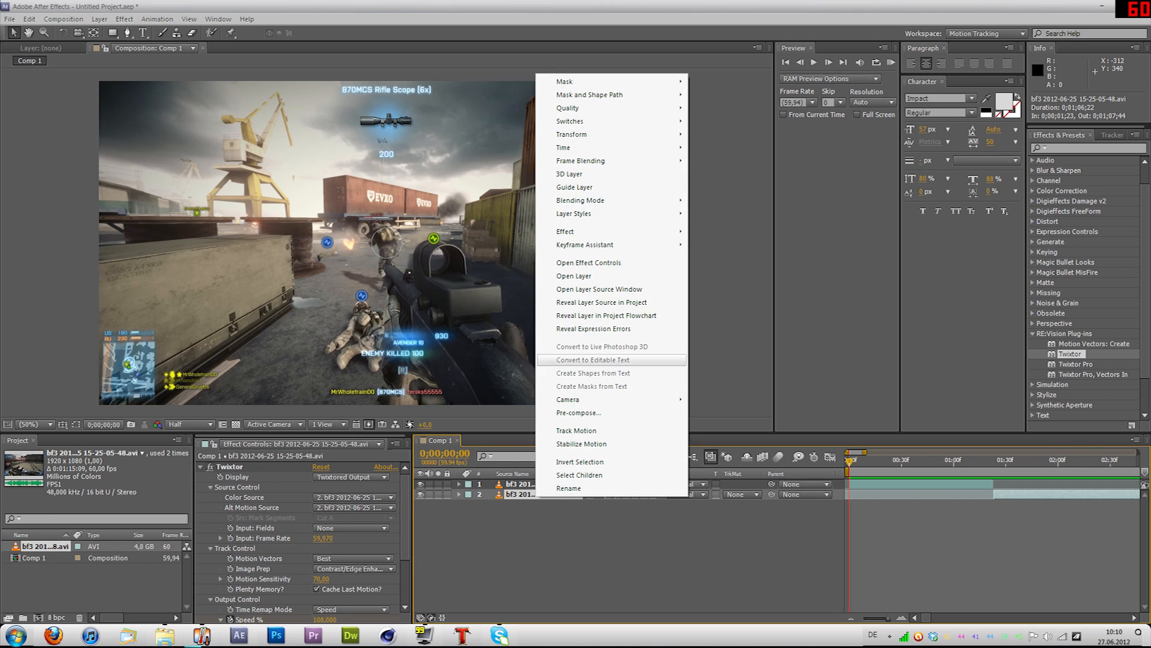
pyautogui.moveTo(593, 231)
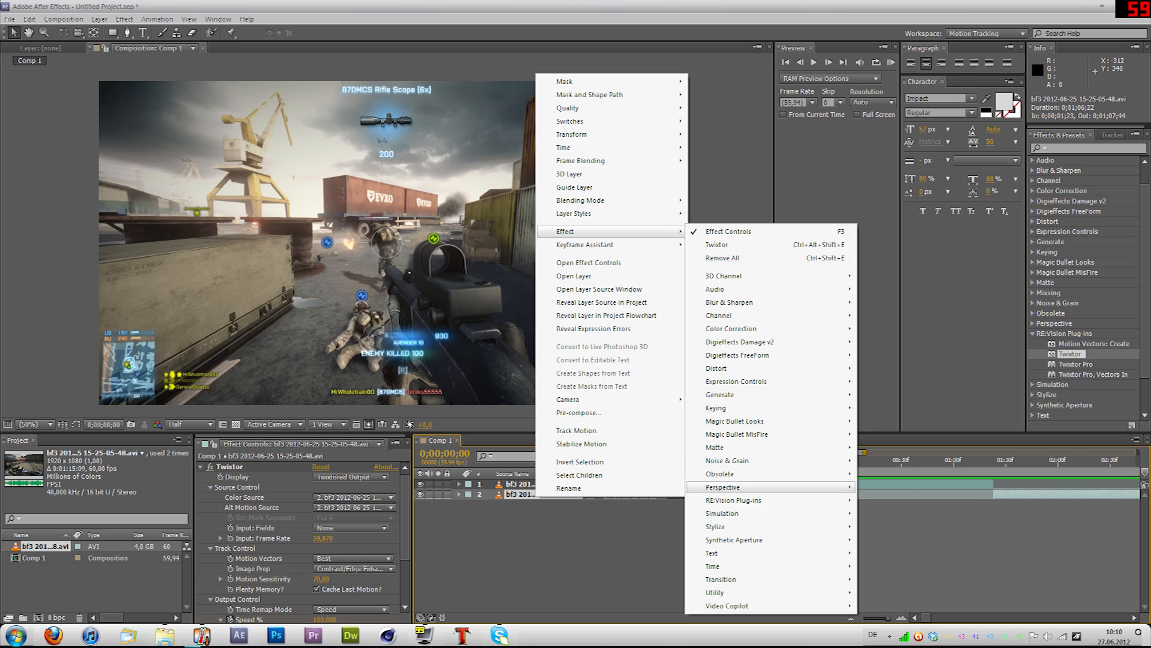
pyautogui.moveTo(733, 500)
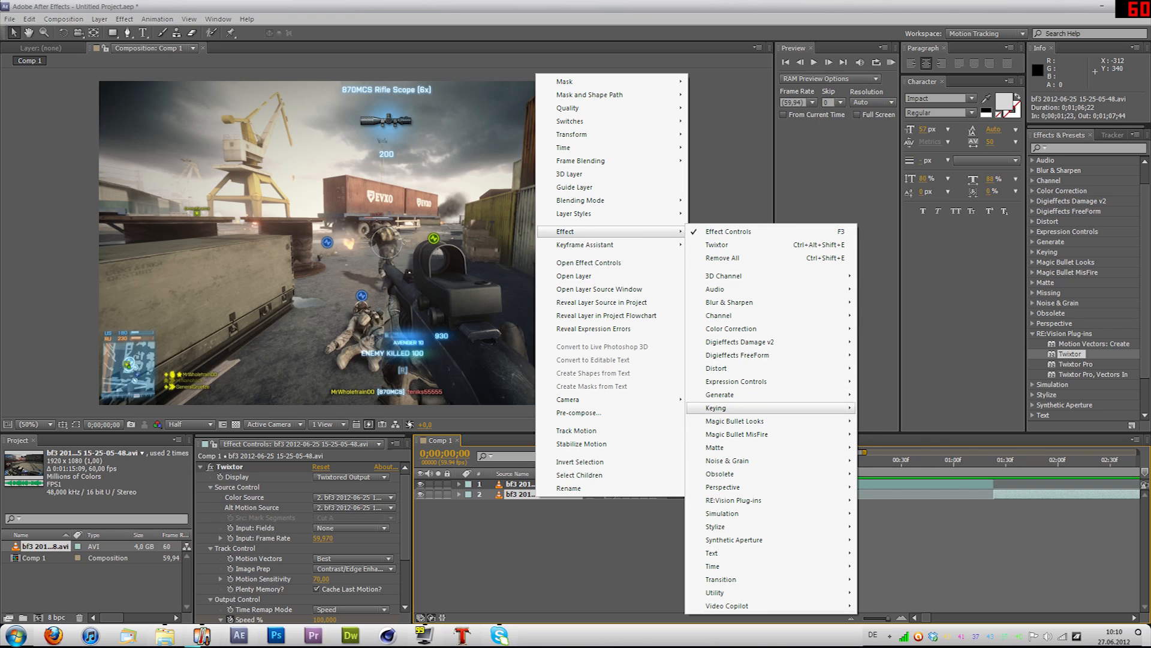
pyautogui.moveTo(716, 527)
pyautogui.moveTo(716, 408)
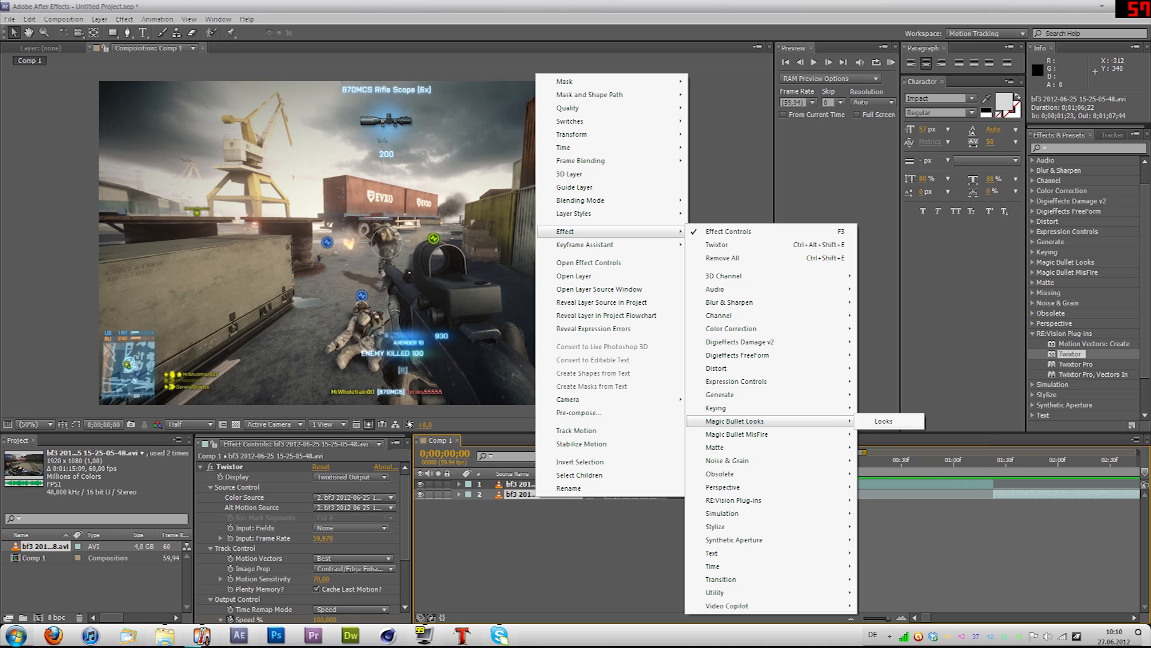
pyautogui.click(883, 421)
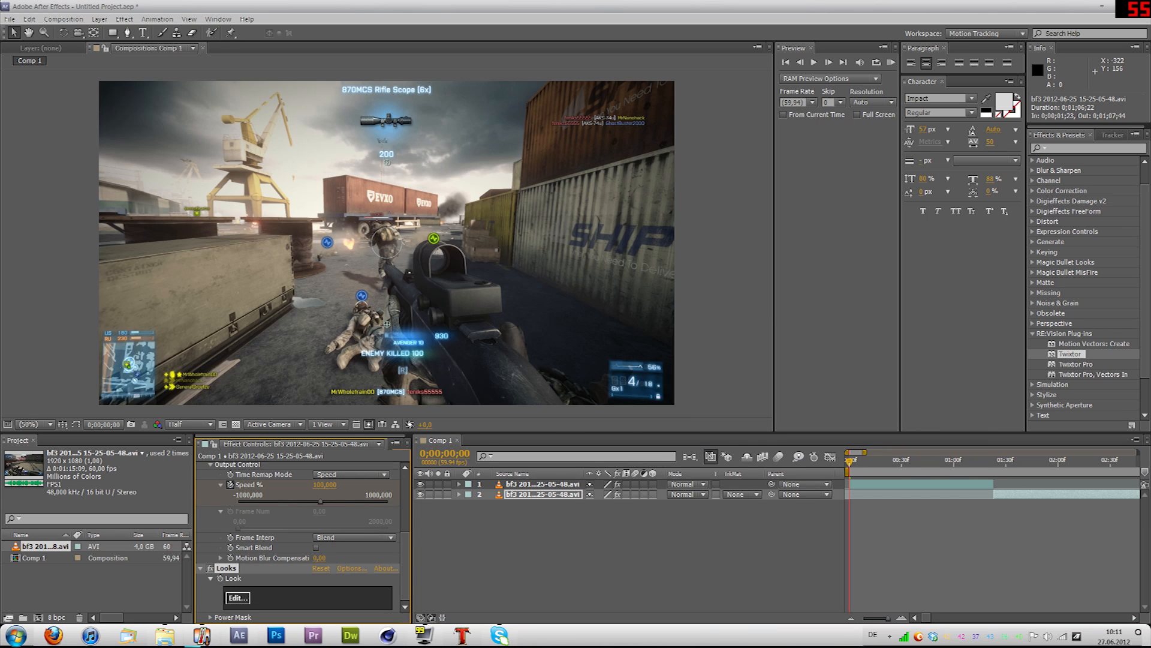
# Step: Open the second clip's Looks editor, cancel it without choosing a look, and deselect the layer
pyautogui.click(238, 598)
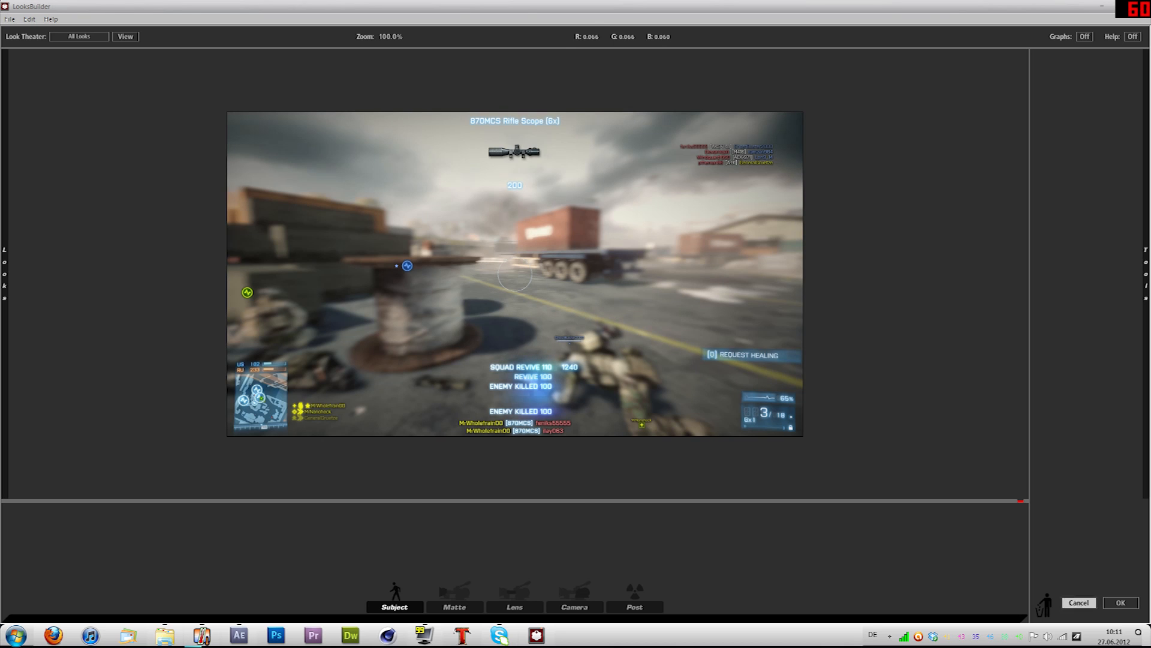
pyautogui.click(1079, 602)
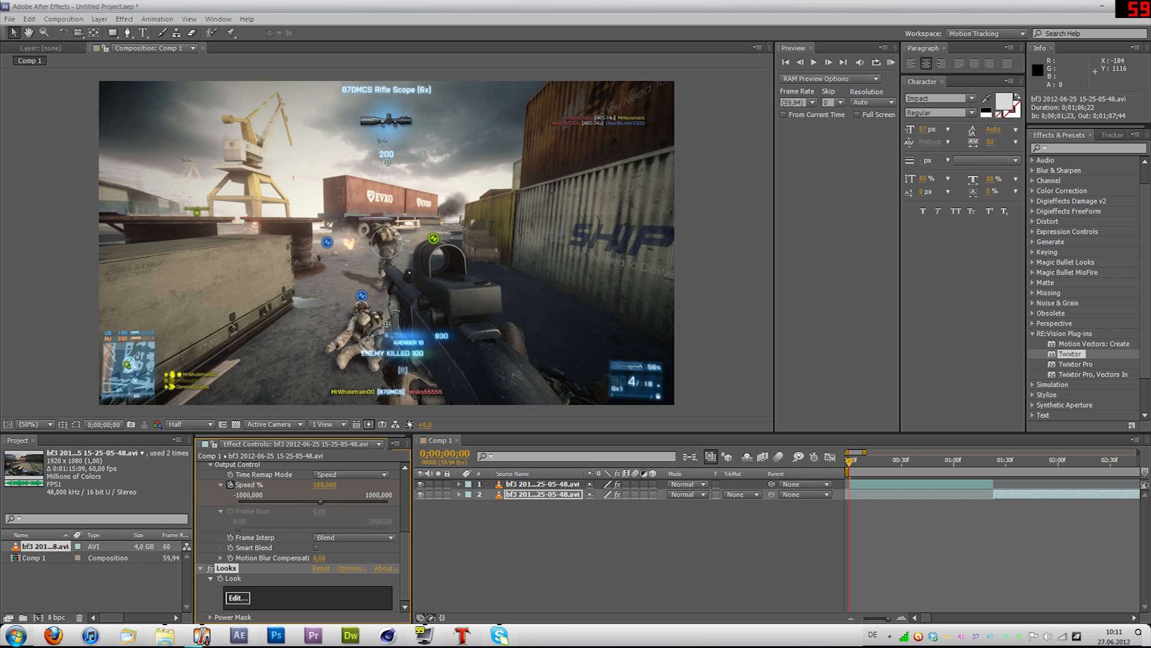
pyautogui.scroll(2, 302, 540)
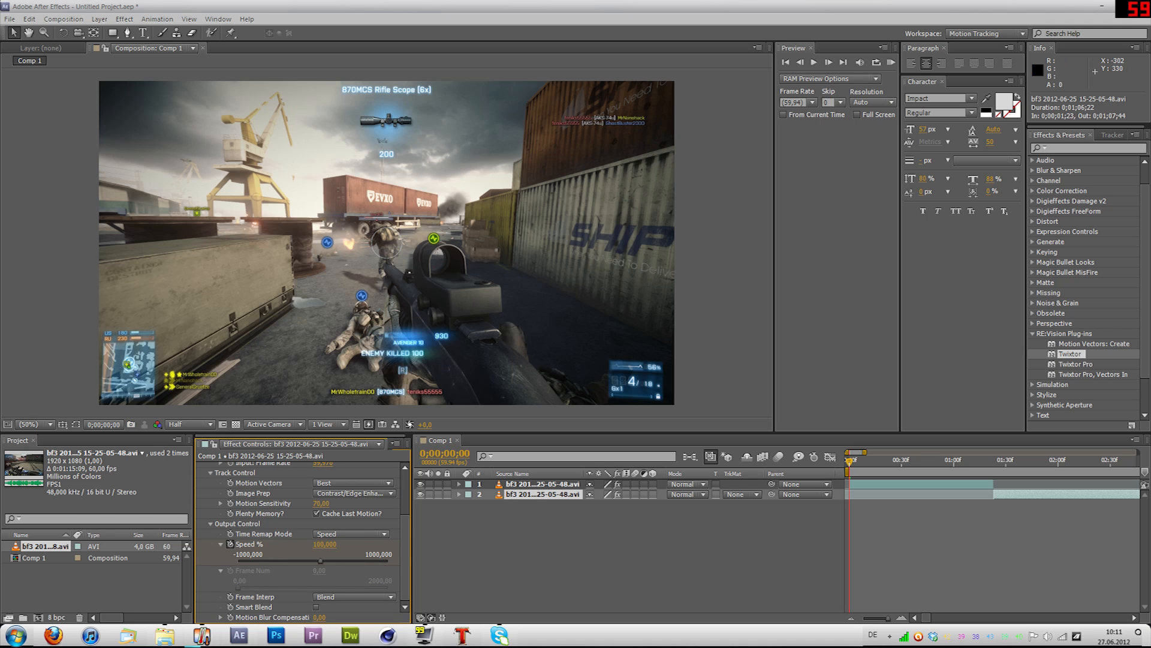
pyautogui.click(651, 522)
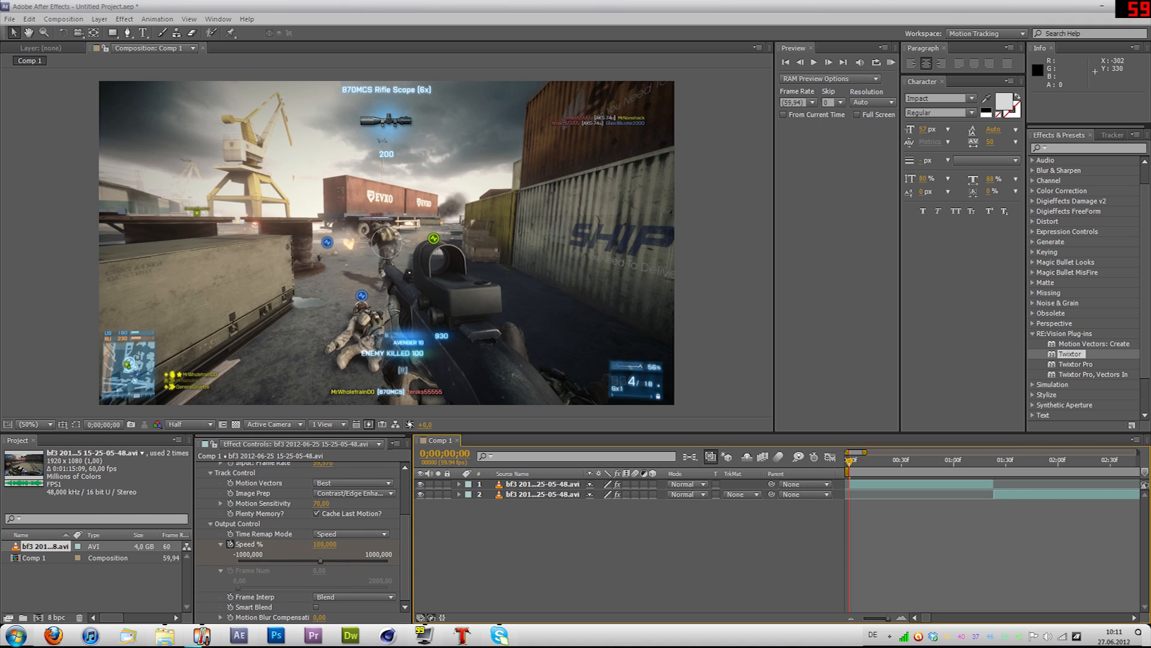